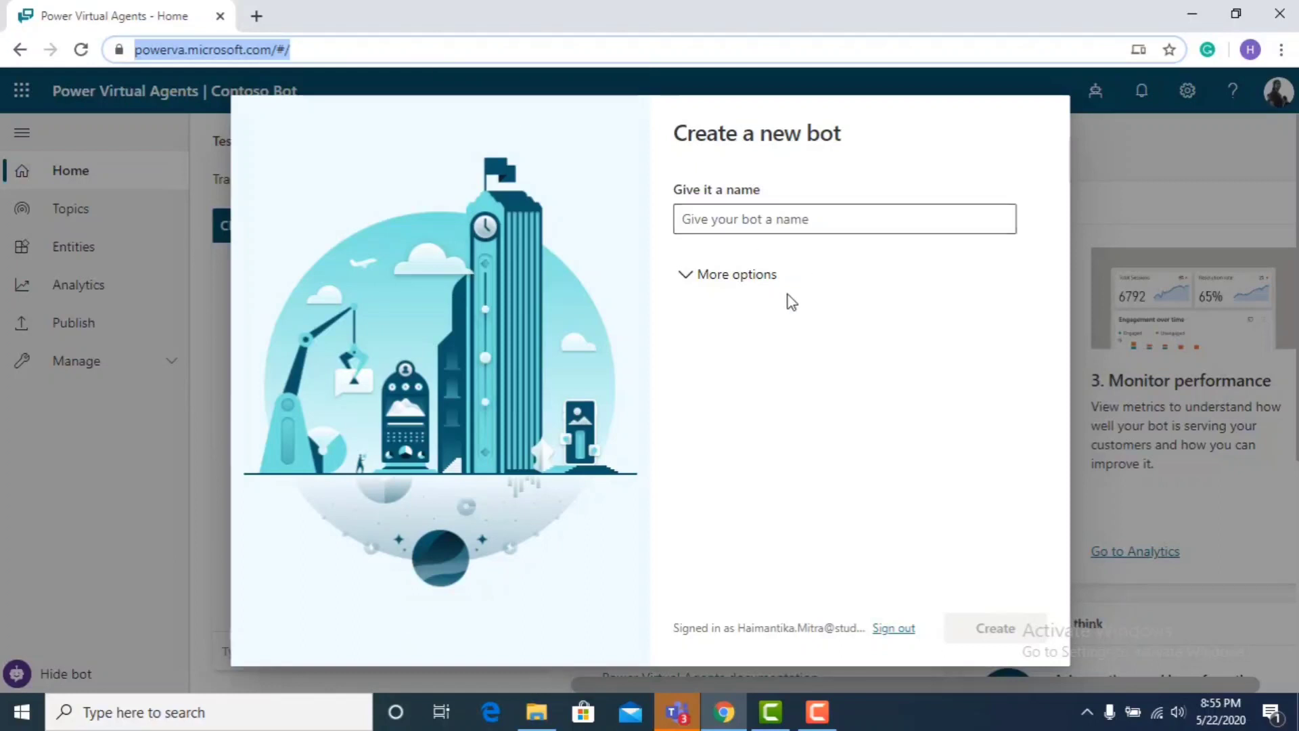
- Create a new bot named testbot
click(789, 300)
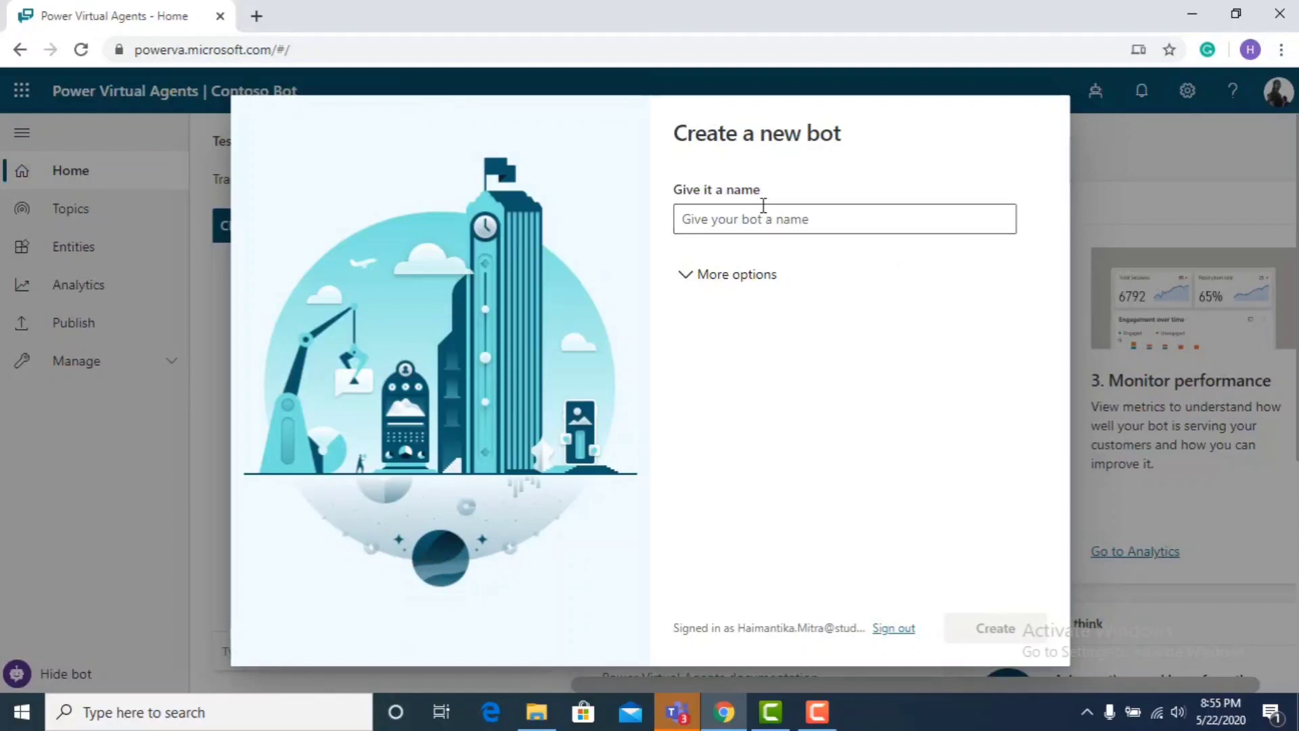
click(794, 223)
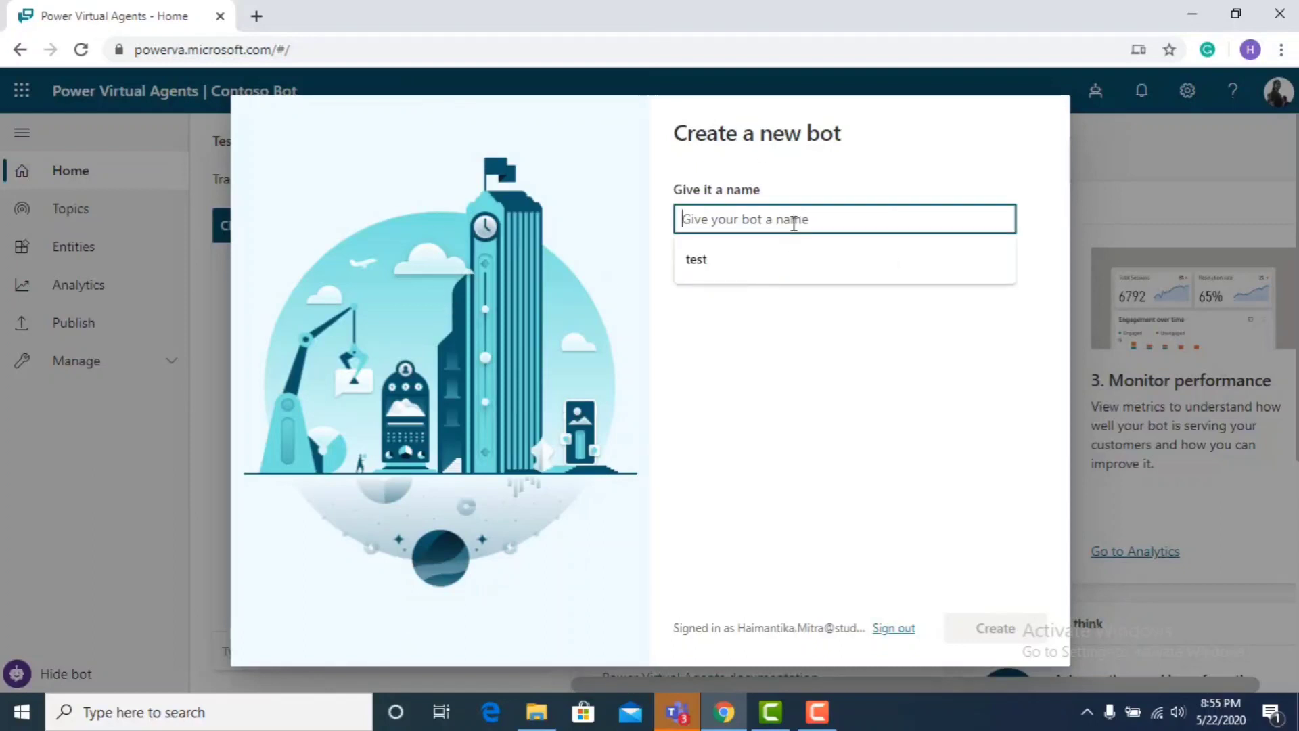
click(787, 251)
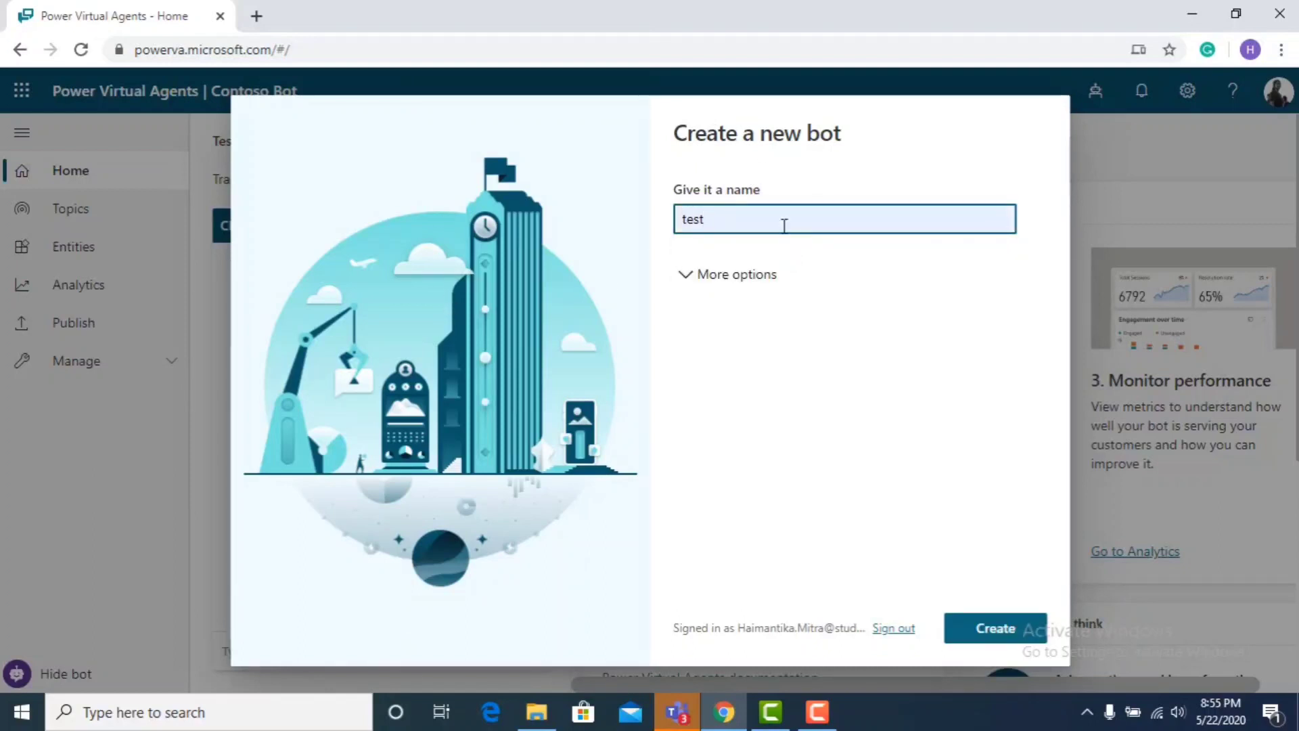
text(bot)
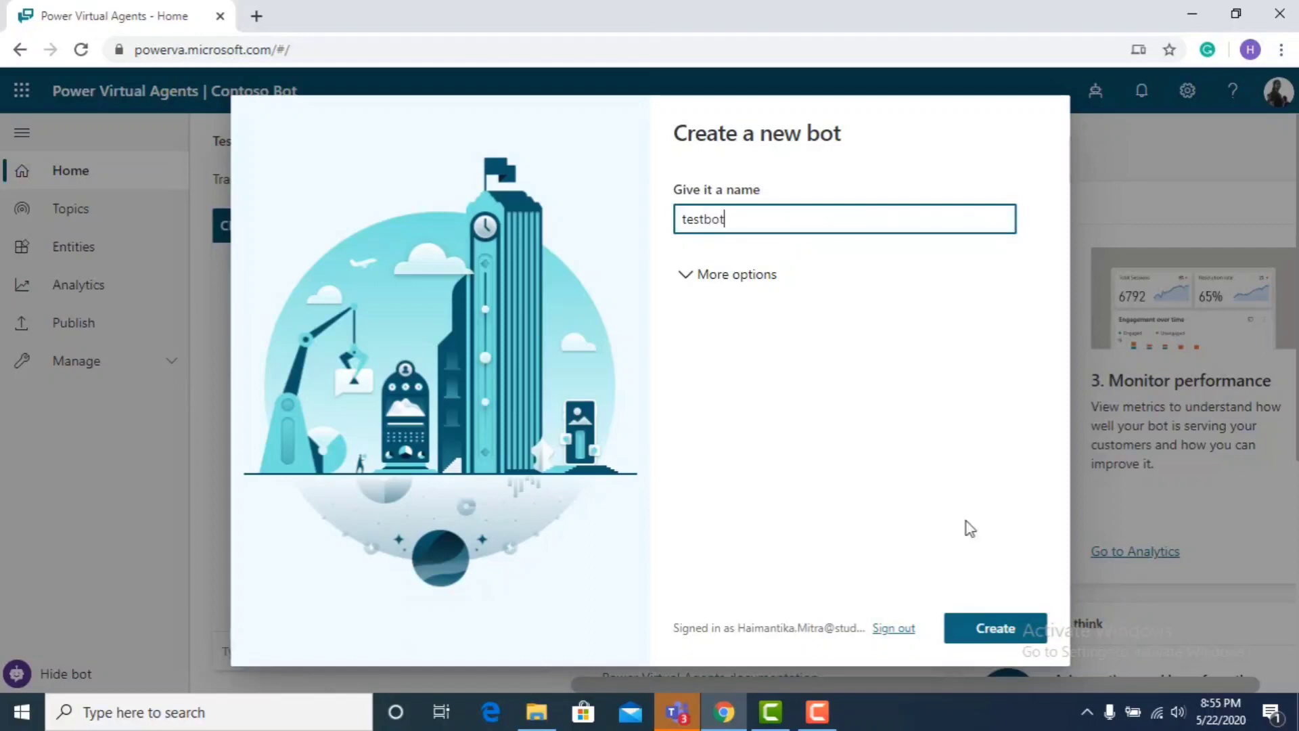
click(983, 622)
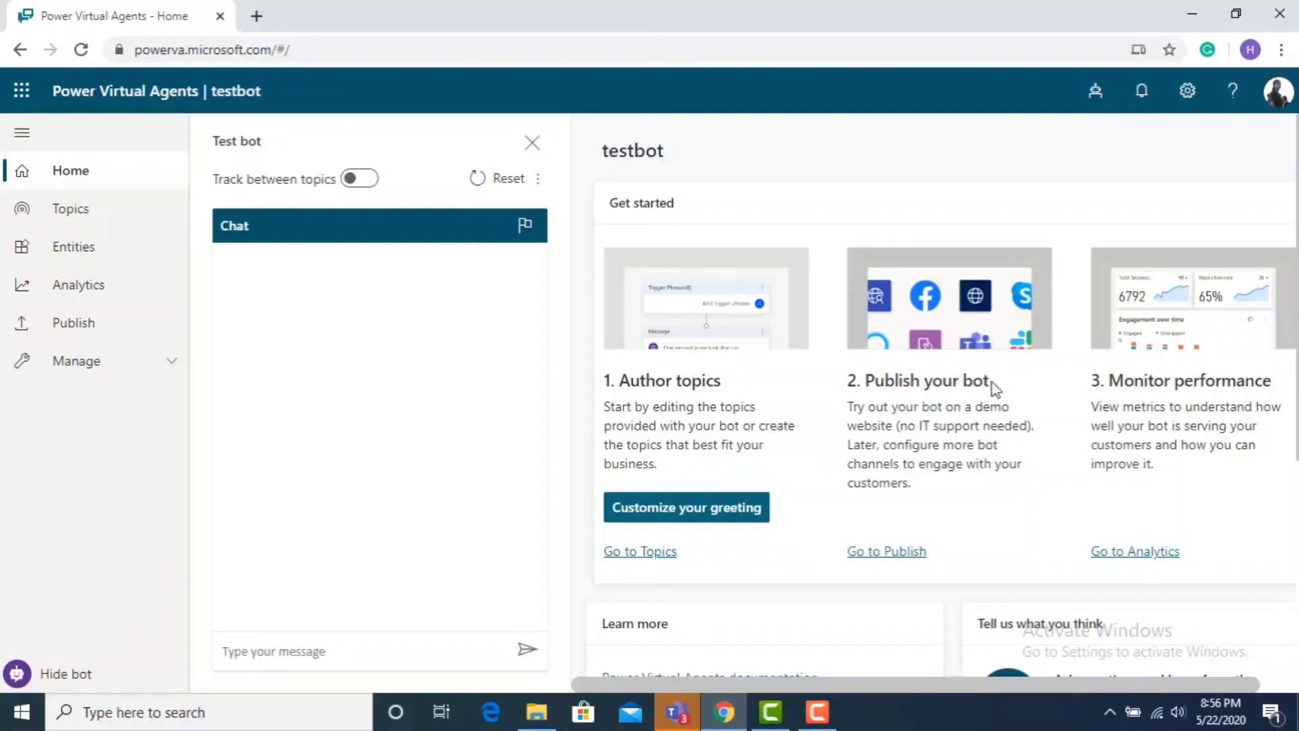
- Open the bot's existing topics and turn off the Lesson 1 and Lesson 3 user topics
mouse_move(993, 384)
mouse_down()
mouse_move(960, 384)
mouse_move(1013, 400)
mouse_up()
click(1013, 401)
click(651, 559)
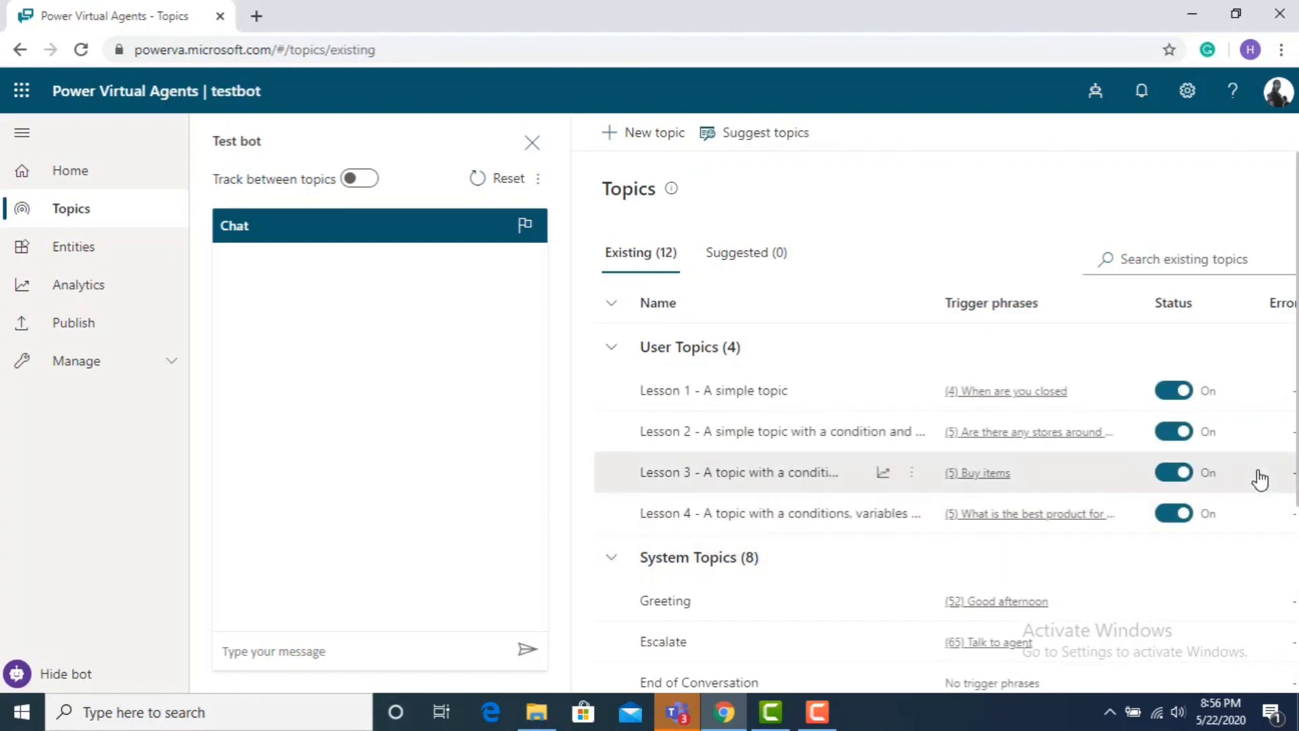
scroll(1255, 478, down, 1)
scroll(950, 420, down, 1)
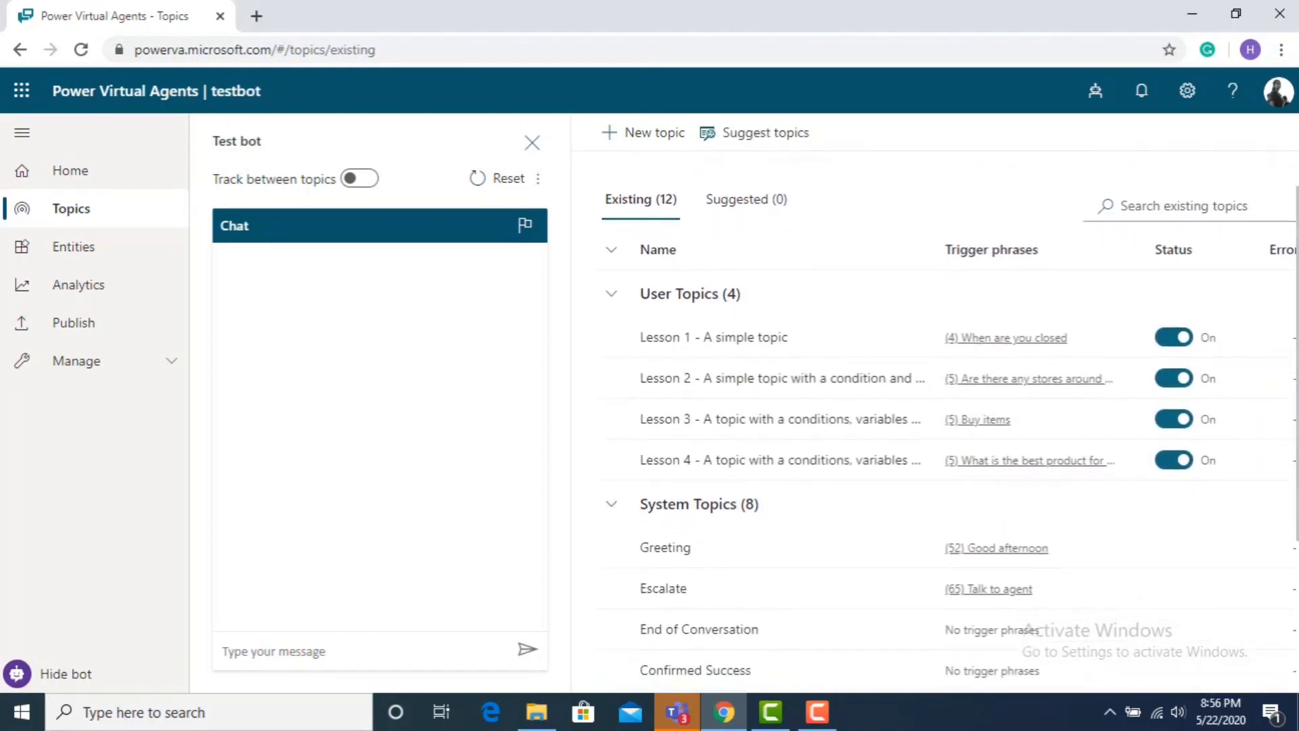
scroll(948, 433, down, 1)
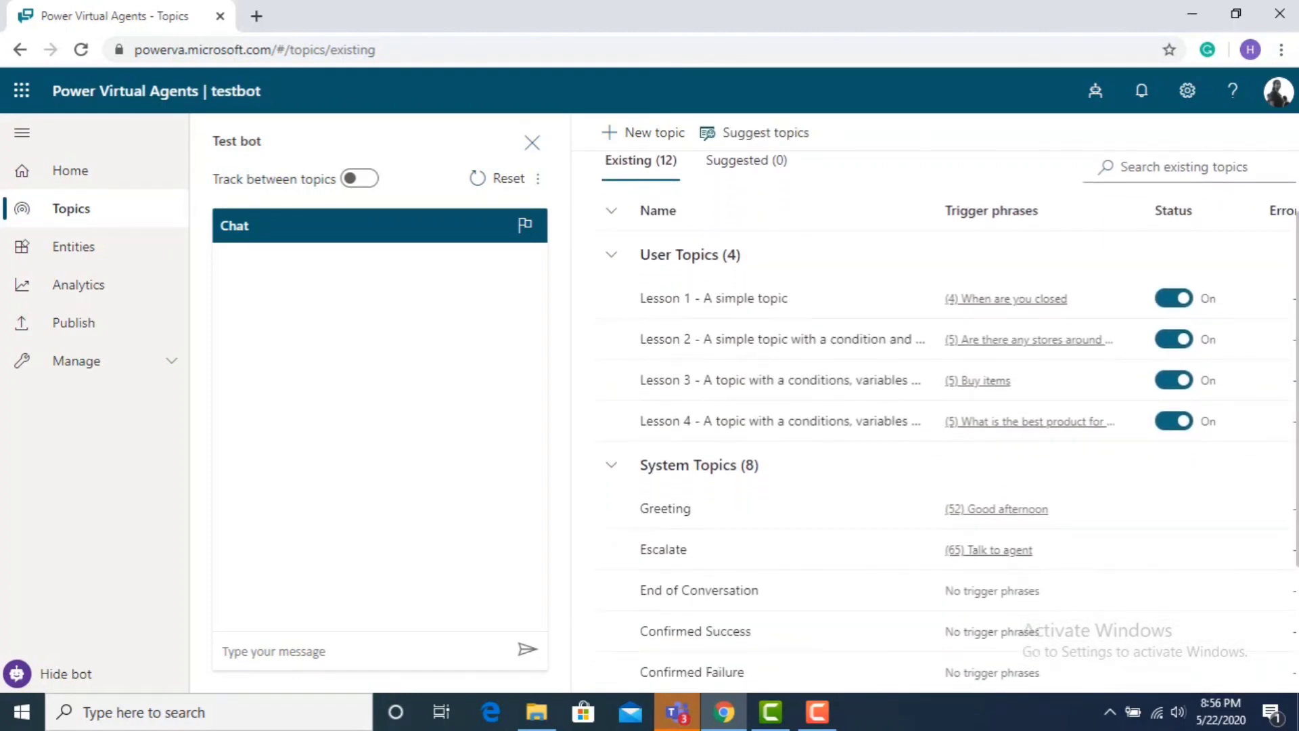
scroll(950, 415, down, 1)
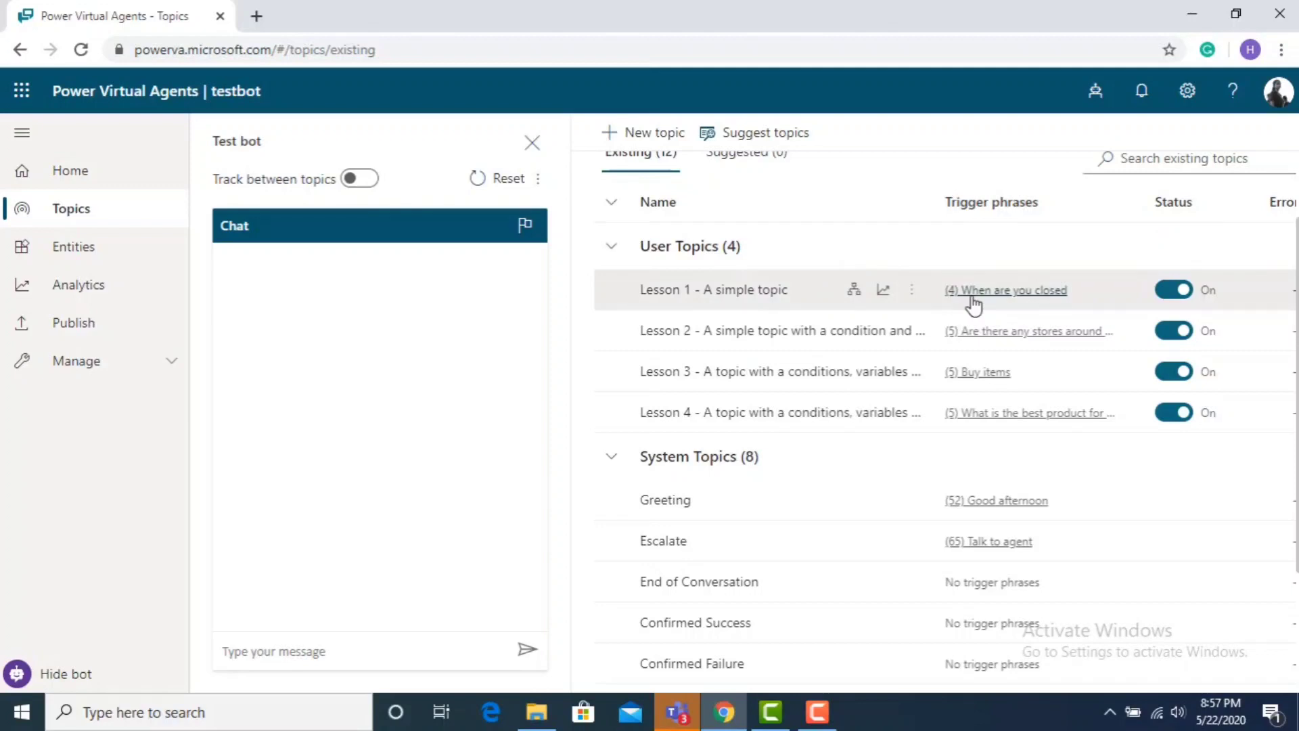
click(1165, 291)
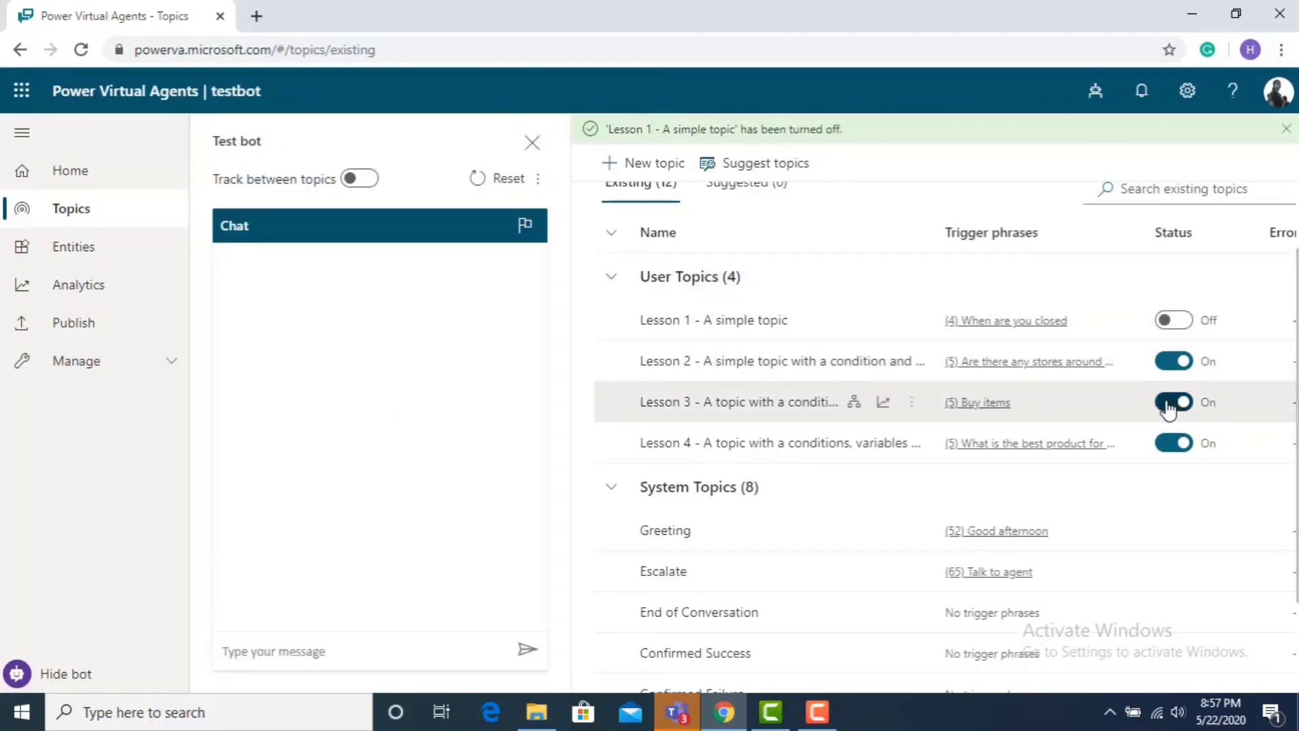
click(1166, 409)
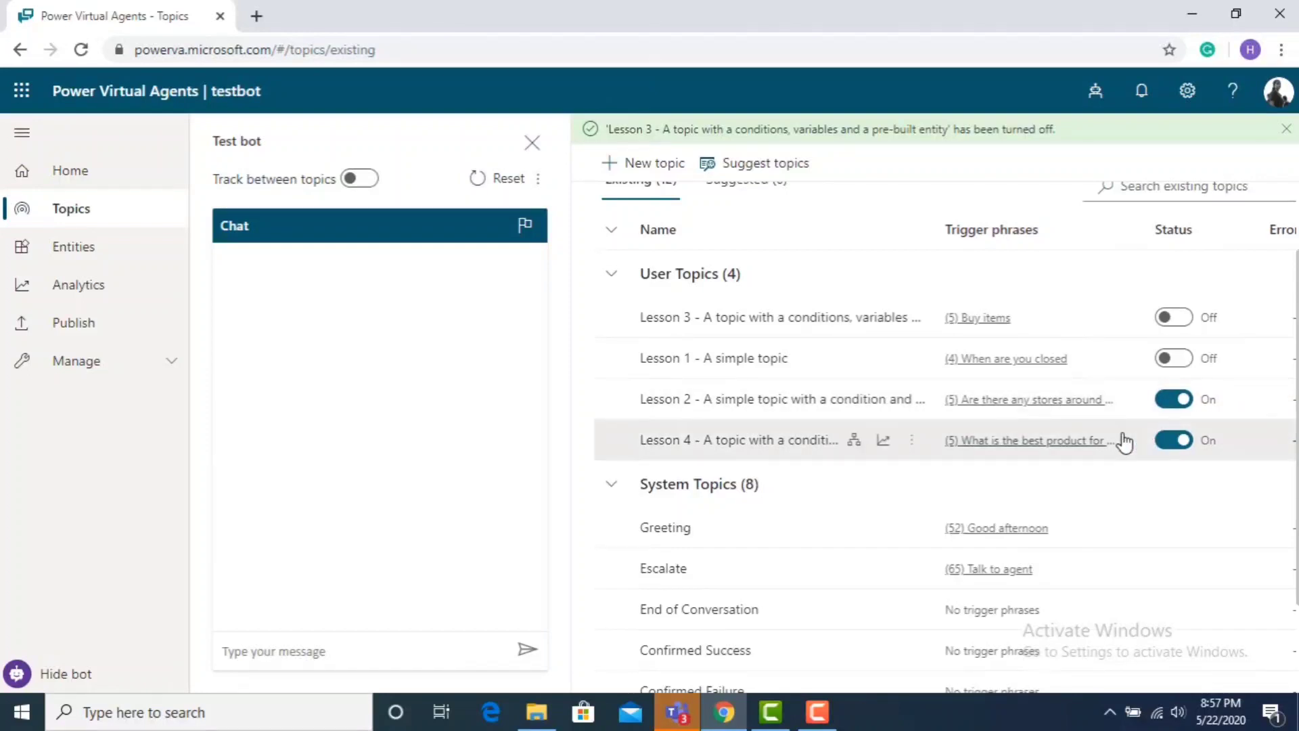
- Open the Lesson 1 topic and replace the trigger phrase "When are you closed" with "What are the available courses?"
click(761, 360)
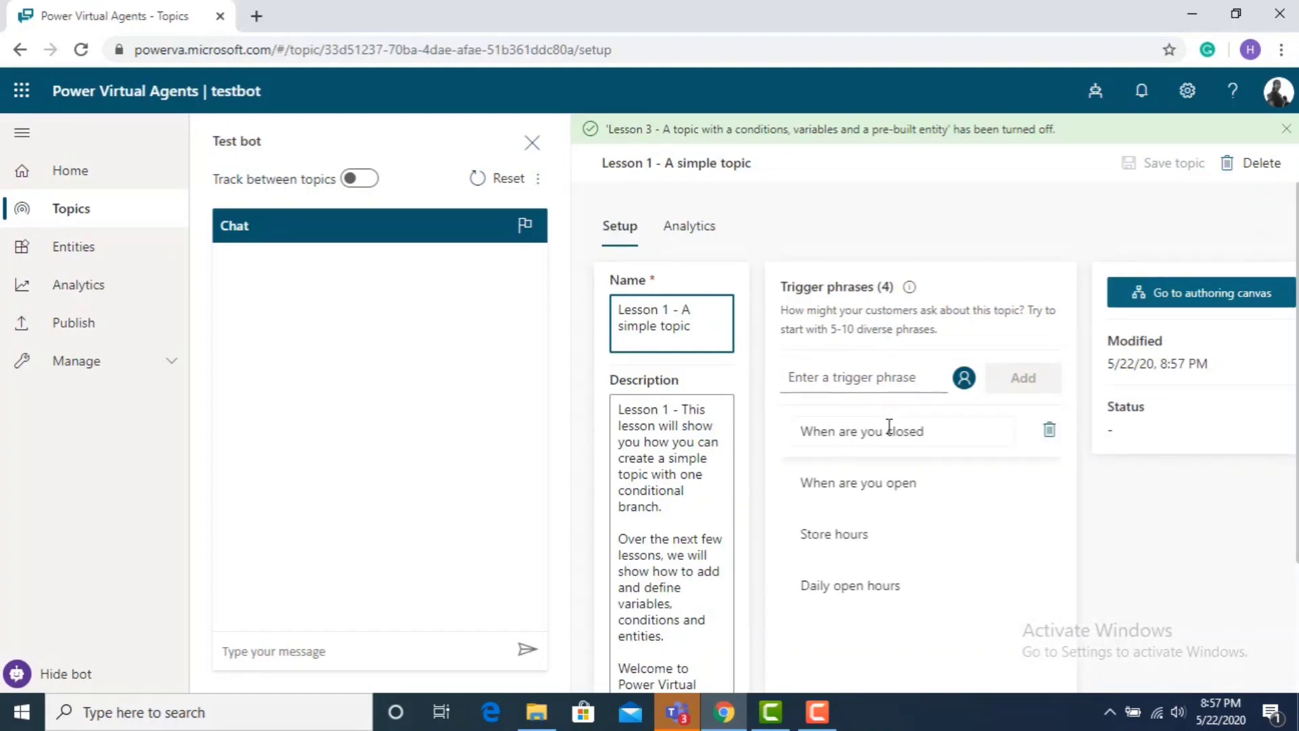
click(953, 437)
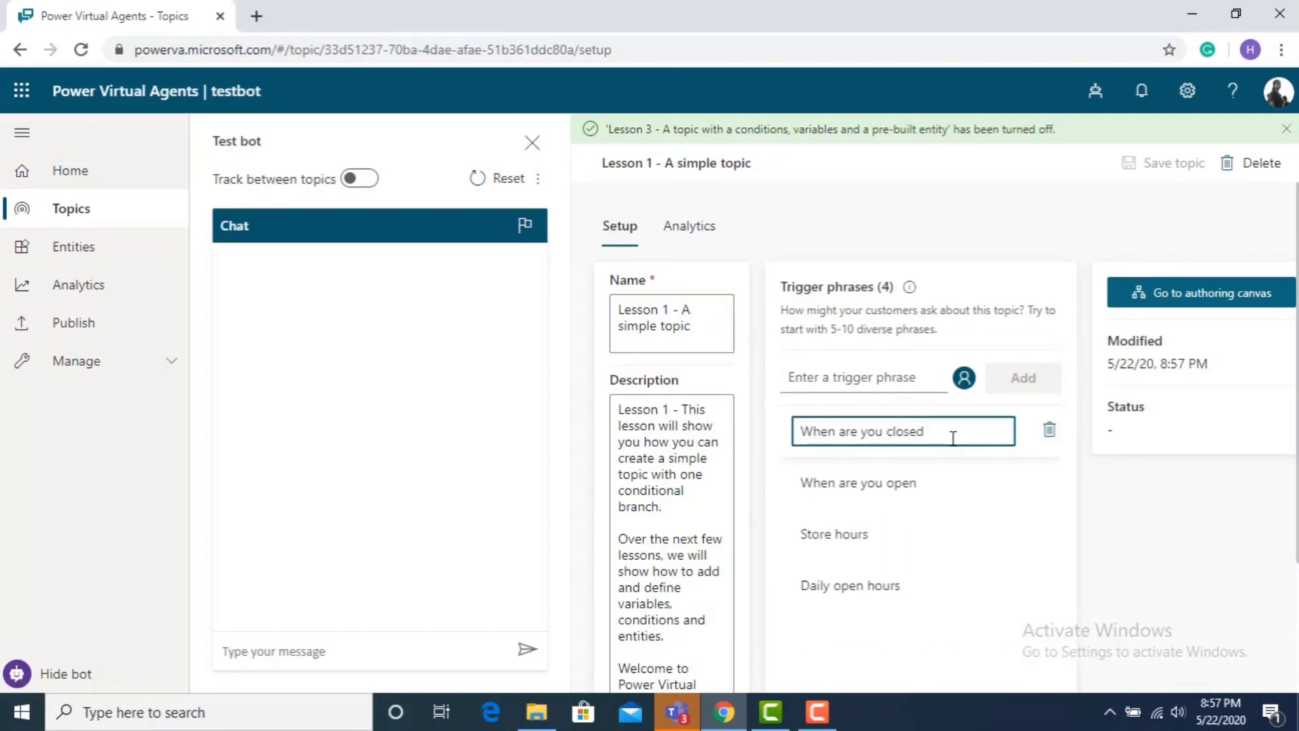
key(ctrl+a)
key(BackSpace)
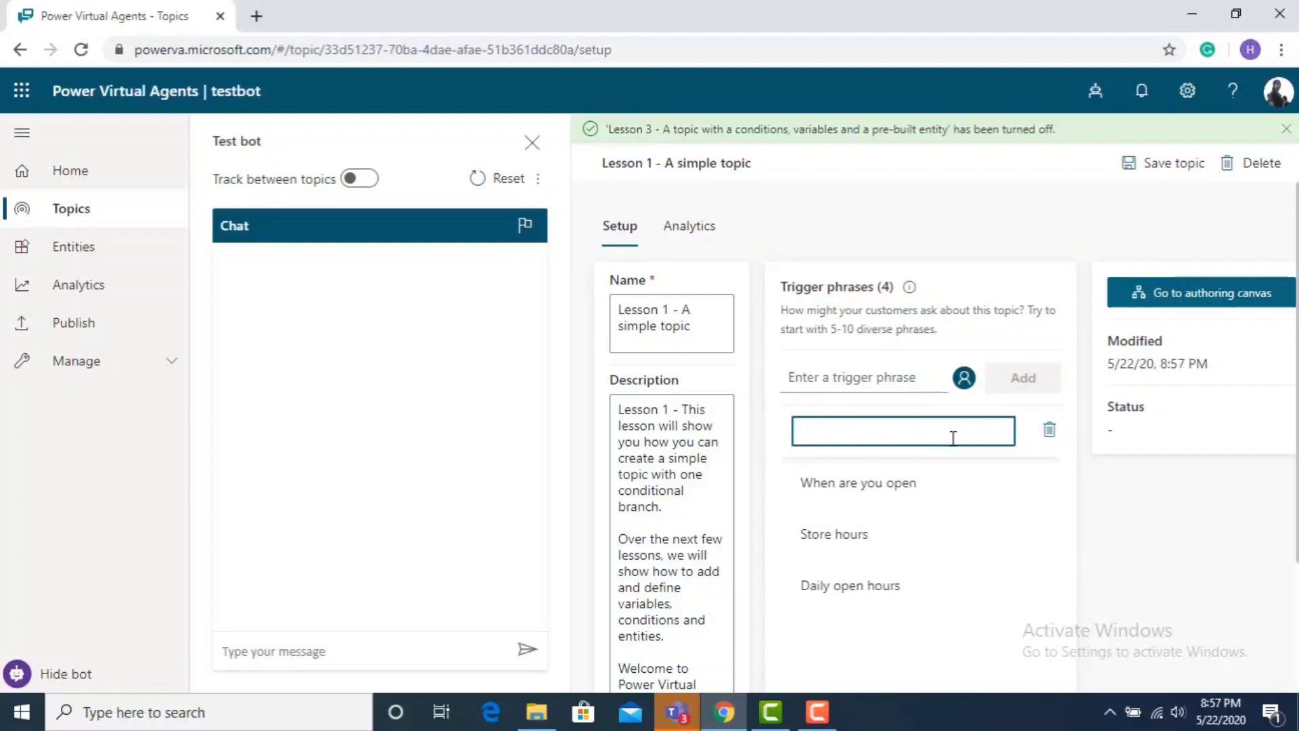
text(What are t)
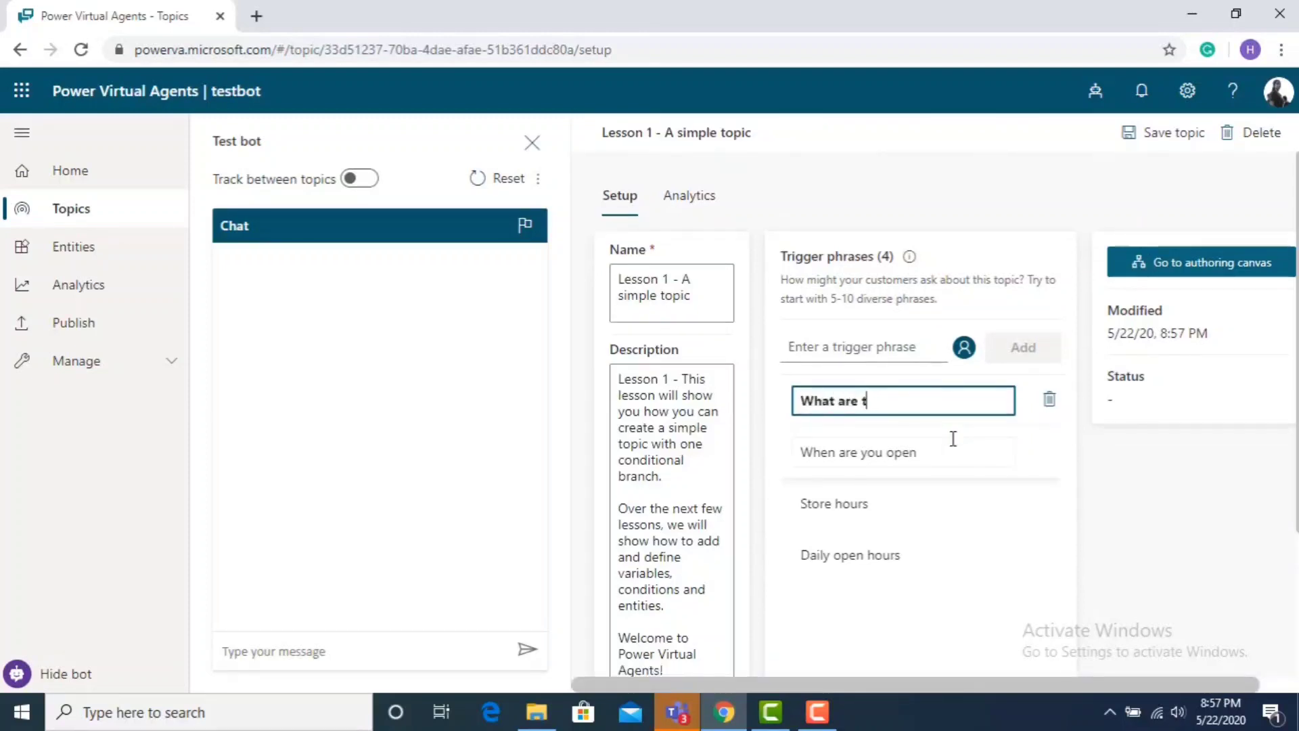
text(he available )
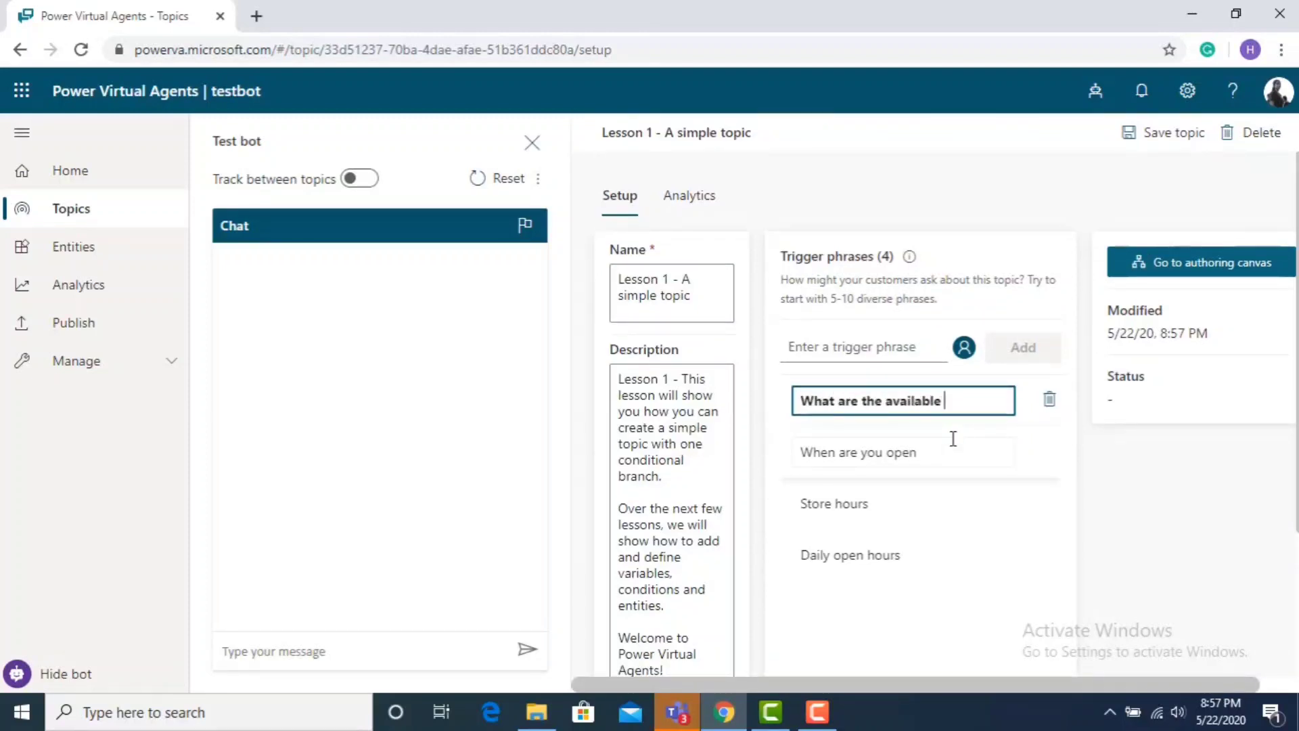
text(courses?)
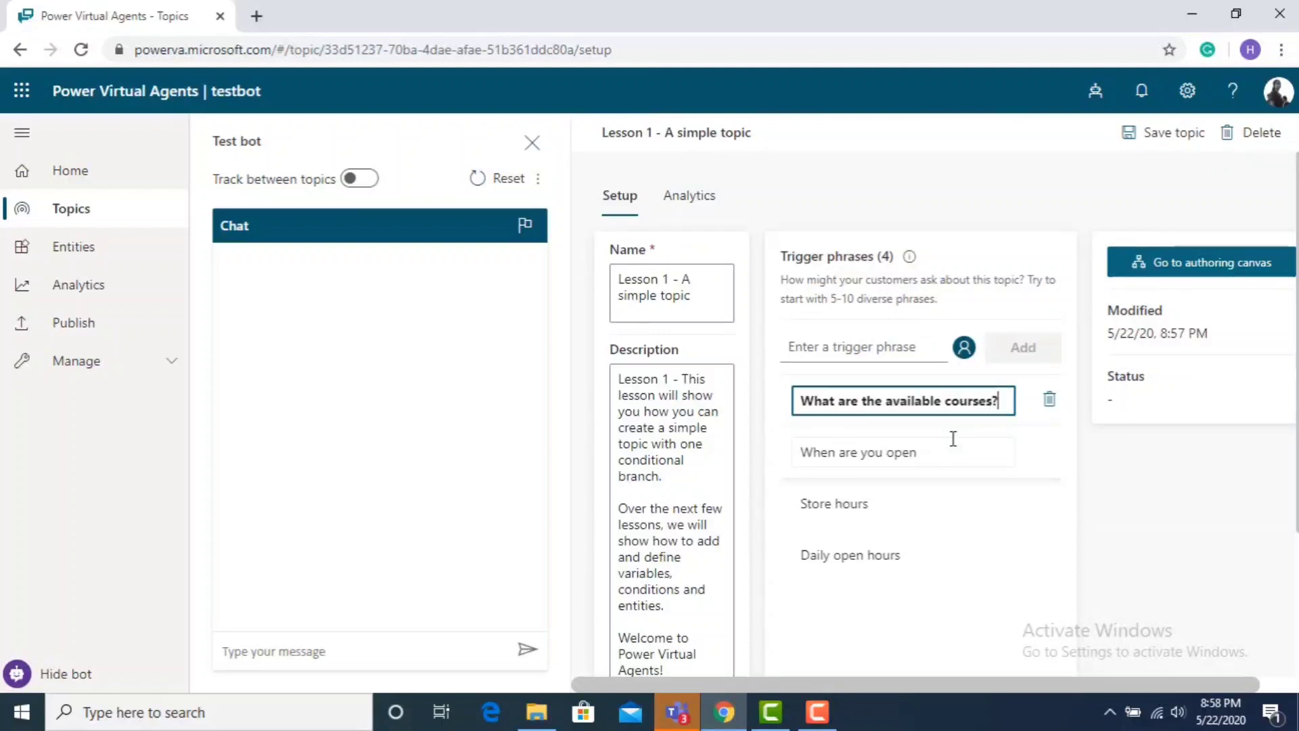
click(950, 448)
drag(949, 447, 789, 455)
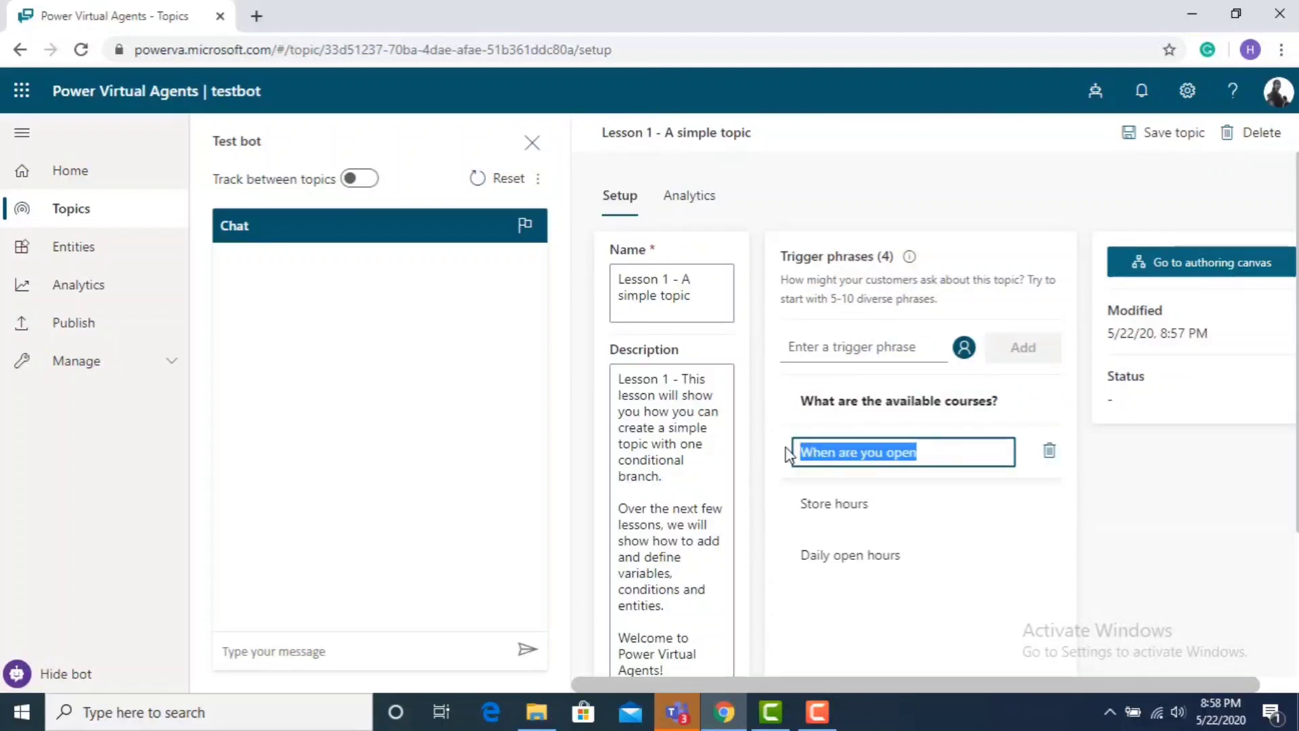
key(BackSpace)
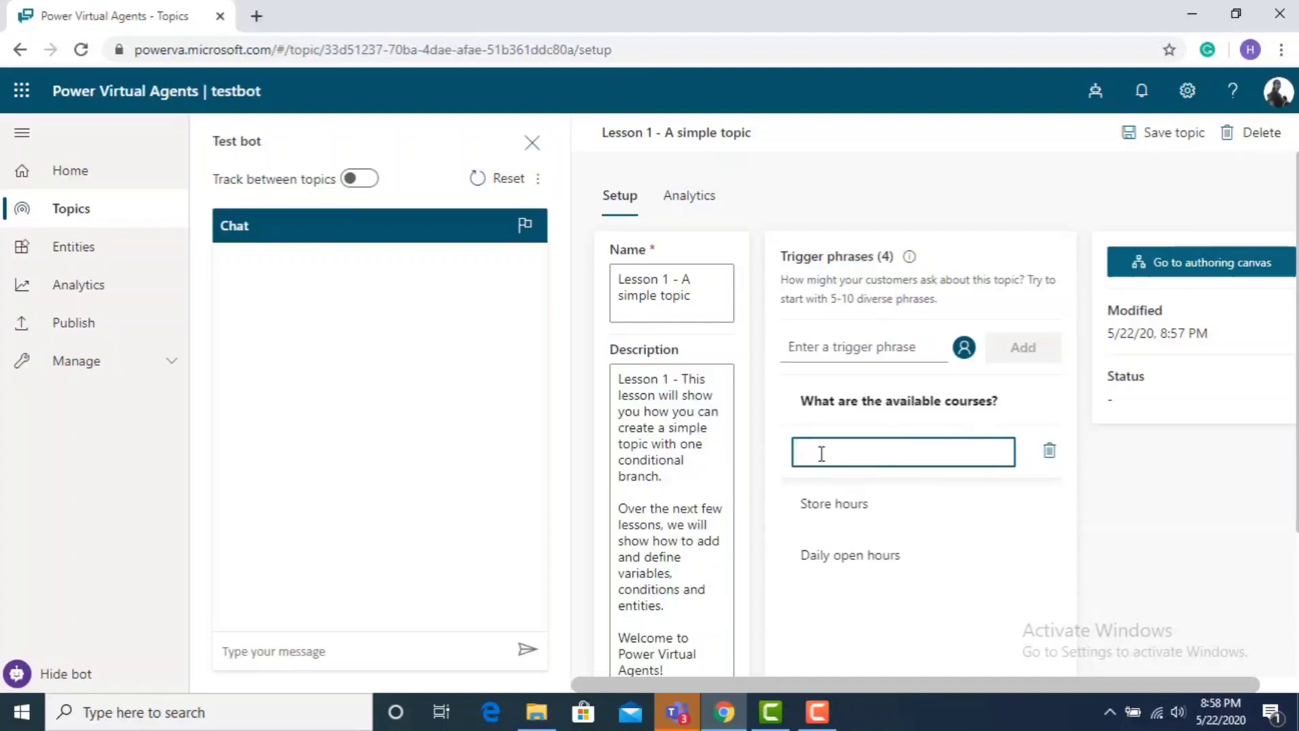
key(Return)
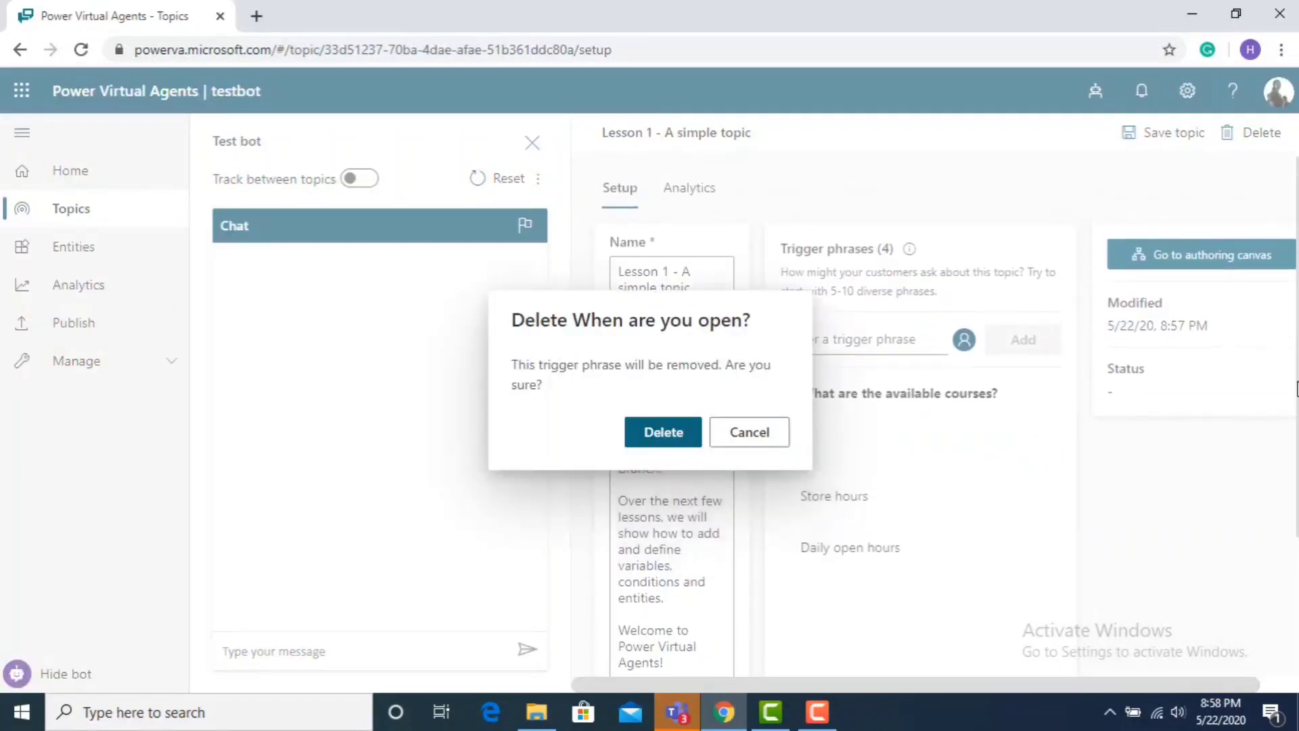
click(771, 435)
- Replace the trigger phrase "When are you open" with "Available courses"
click(804, 442)
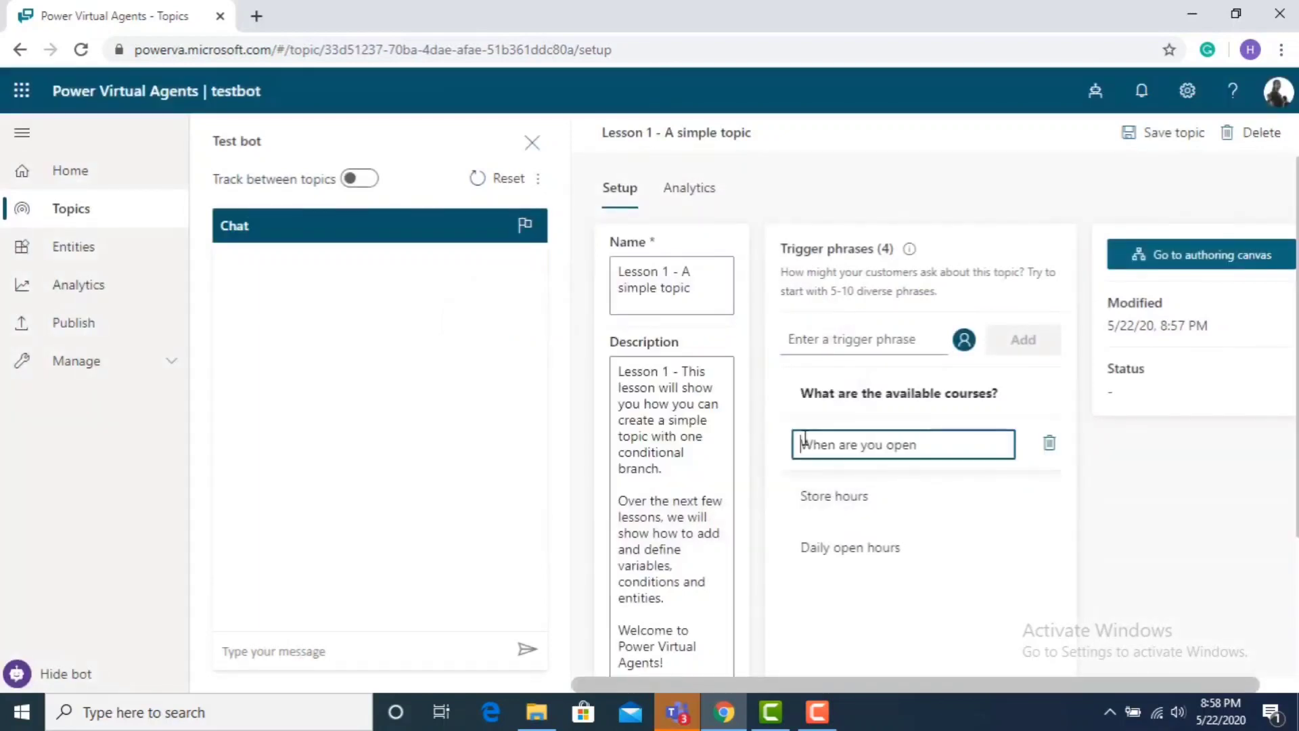
text(Av)
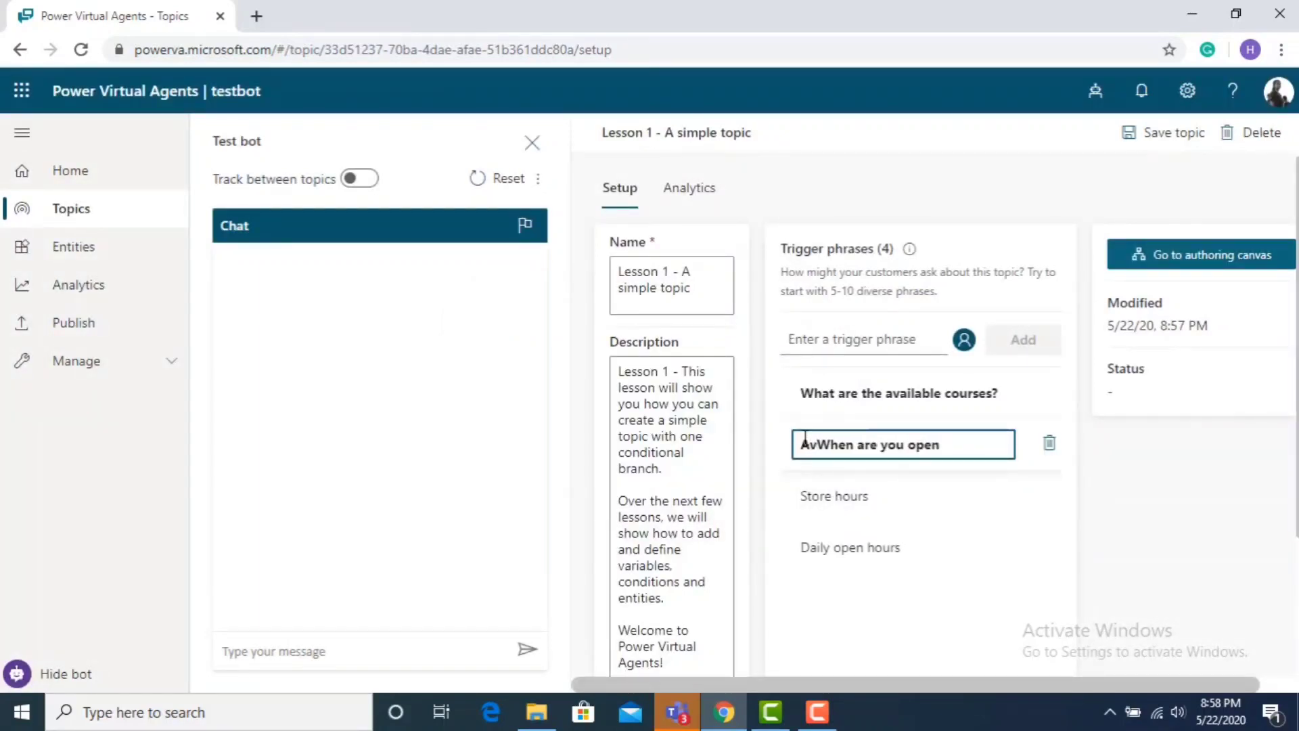
drag(949, 447, 792, 444)
key(BackSpace)
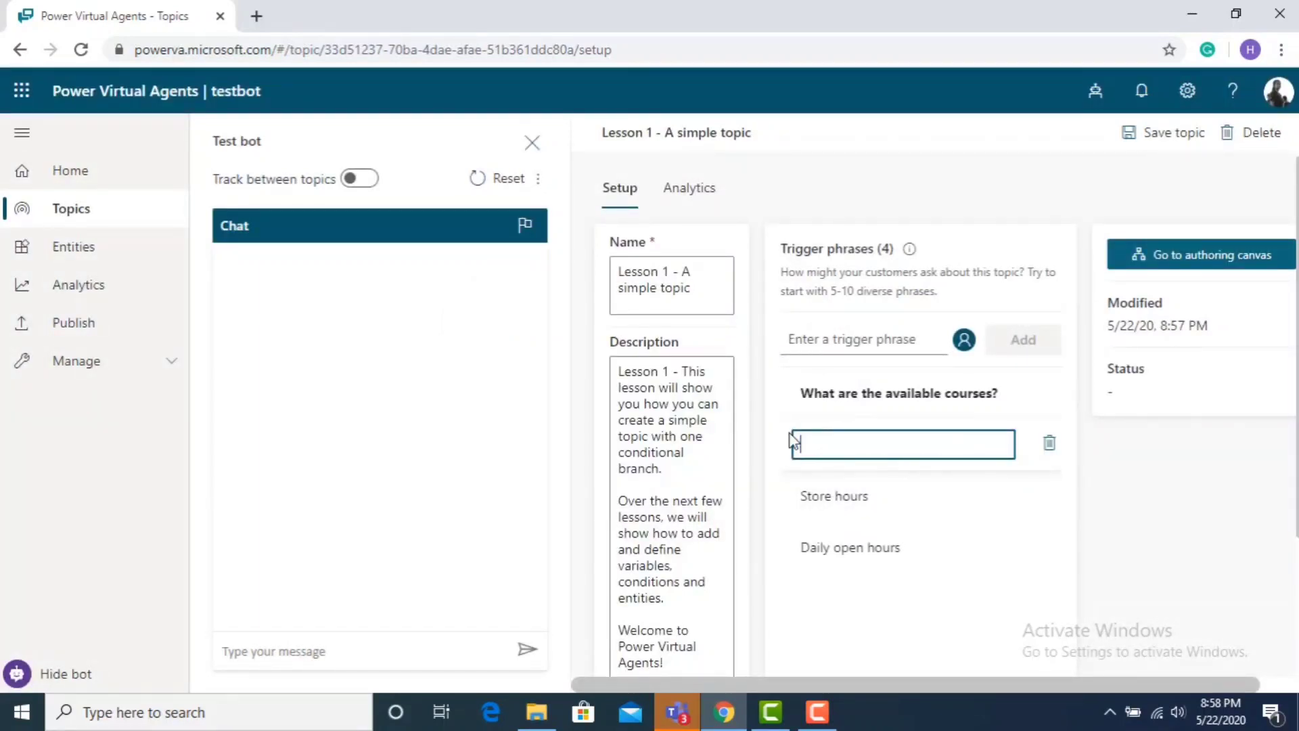
text(Available courses)
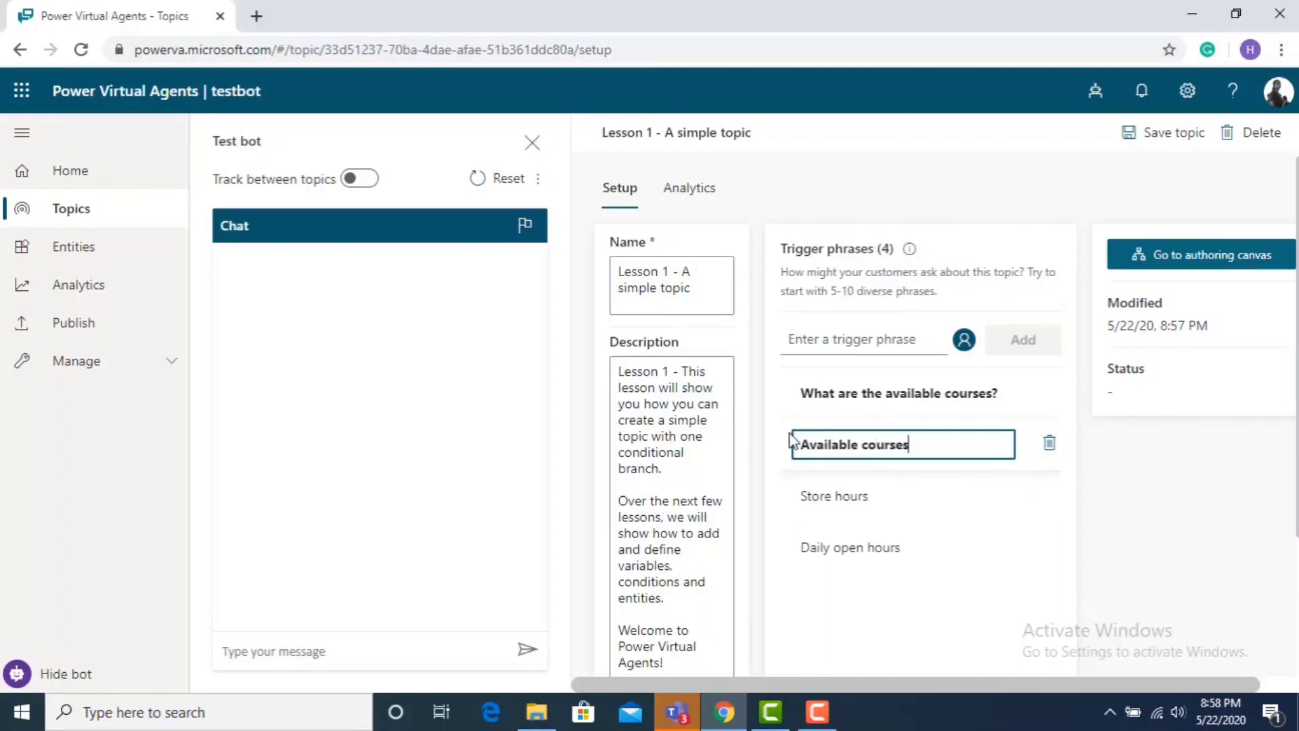
- Replace the trigger phrase "Store hours" with "What courses do you offer?"
click(871, 496)
key(ctrl+a)
key(BackSpace)
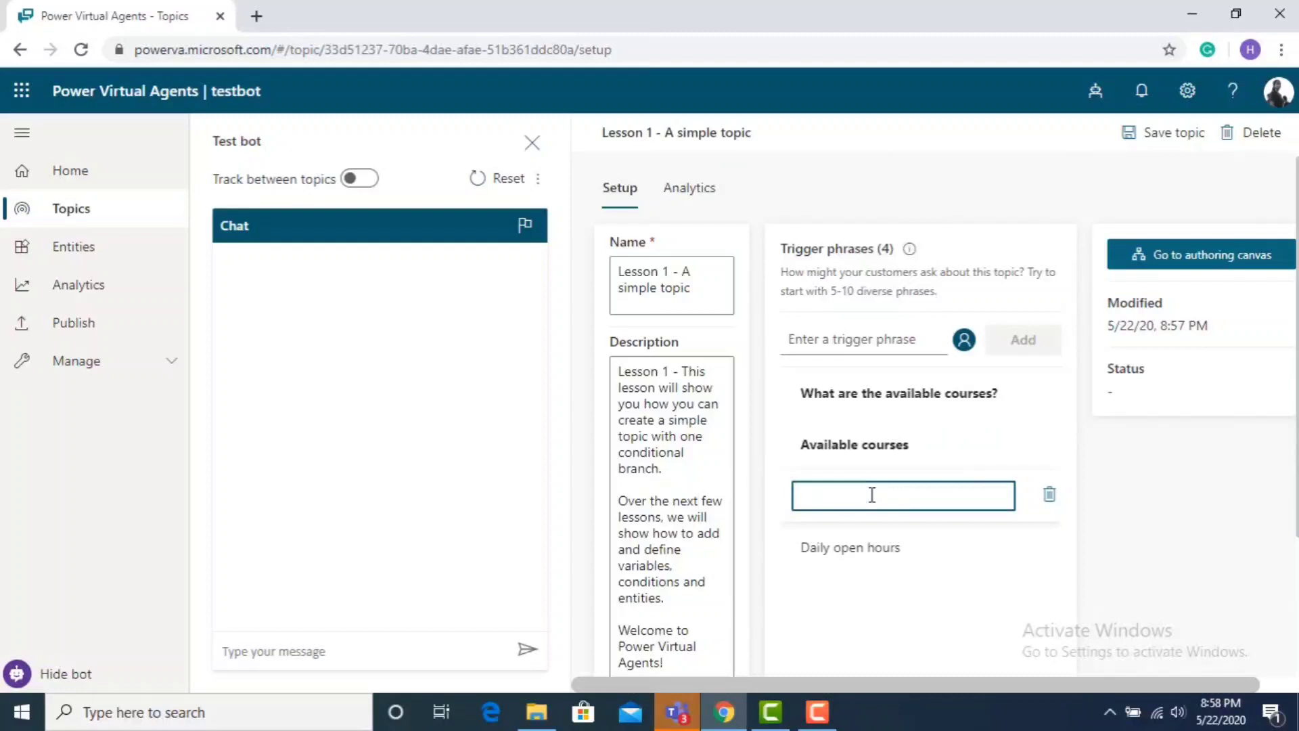
text(What courses do you of)
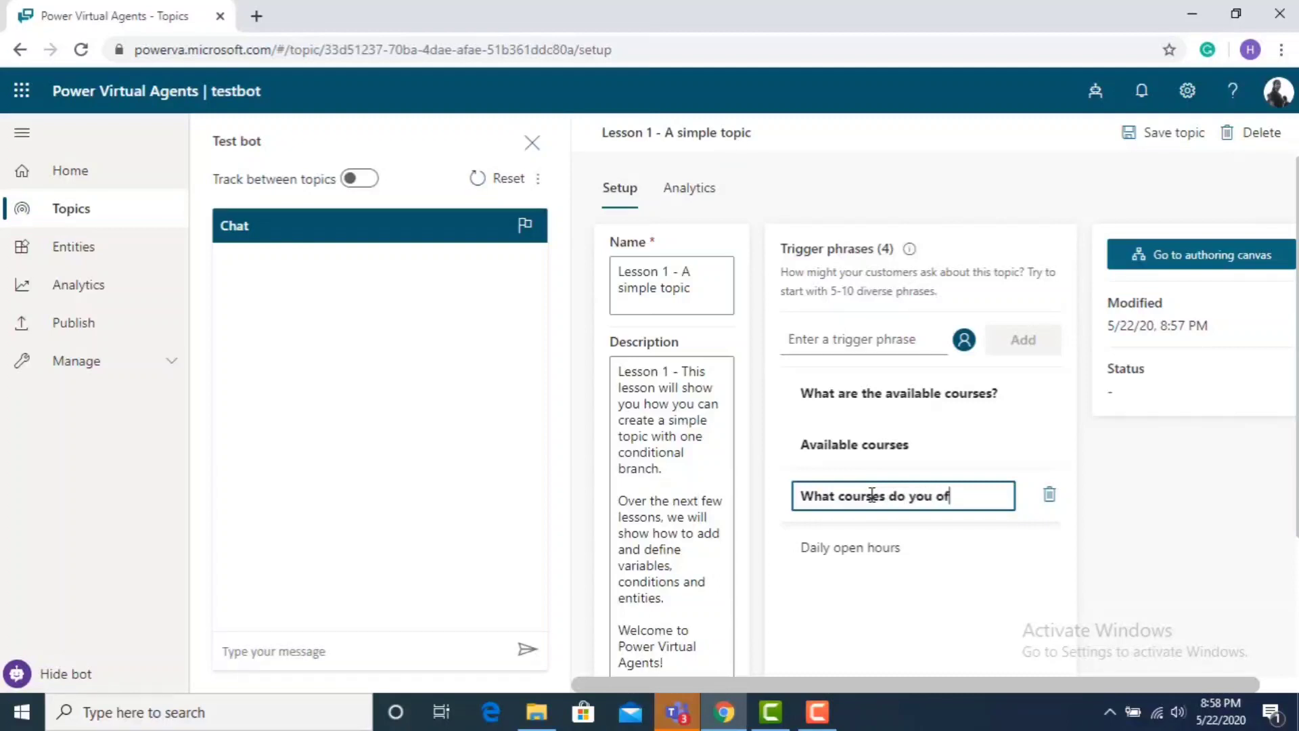
text(fer?)
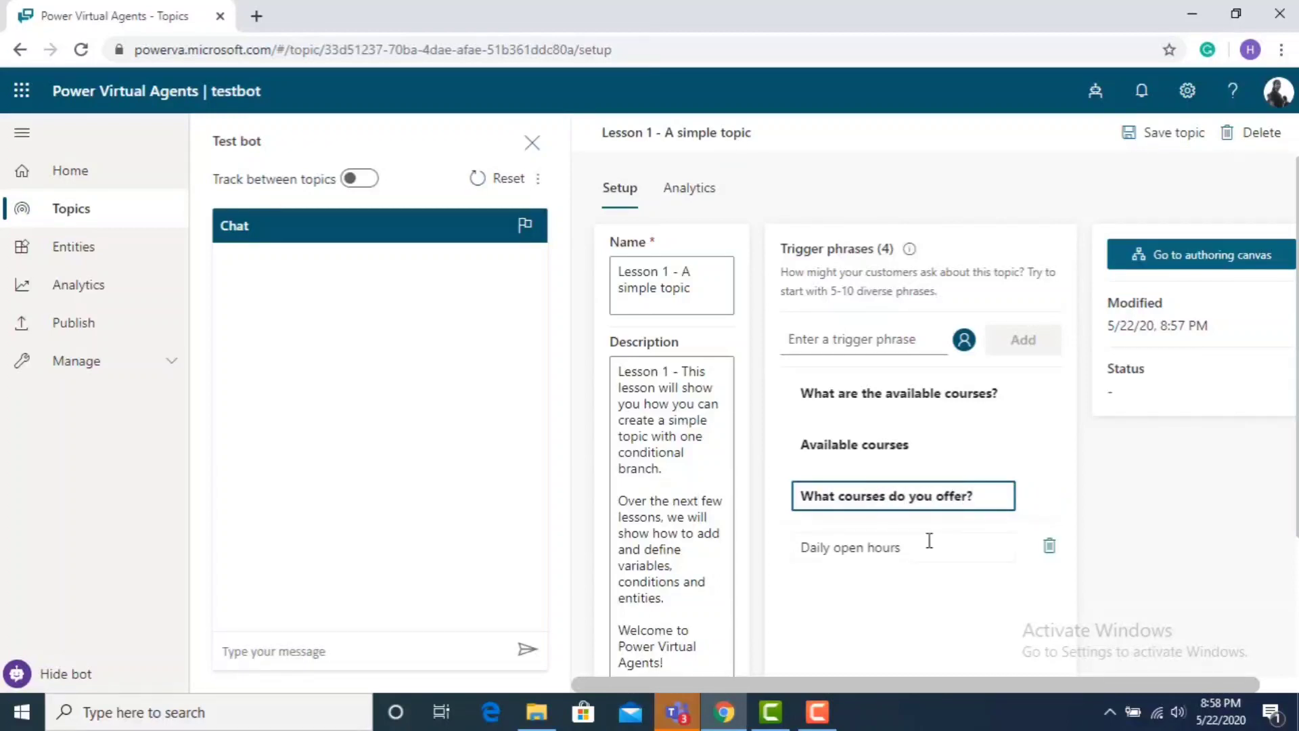
- Delete the trigger phrase "Daily open hours" and save the Lesson 1 topic
click(1046, 548)
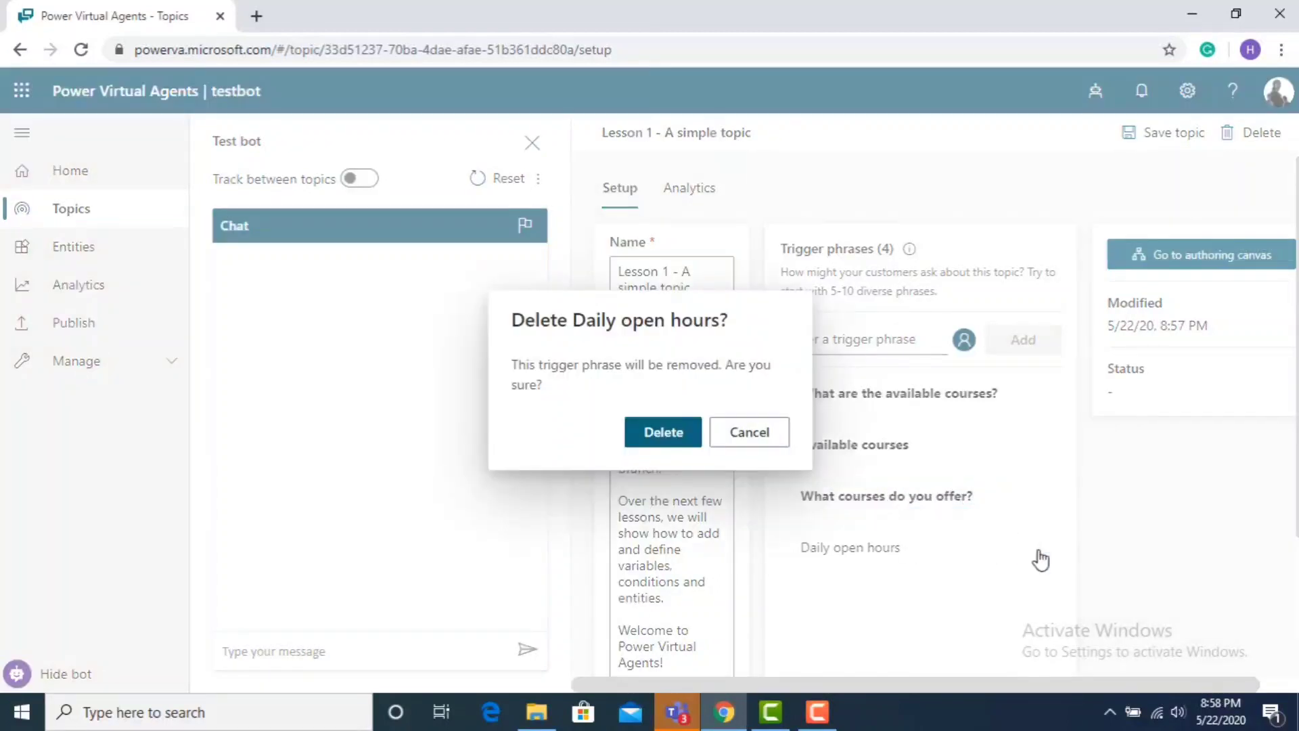
click(669, 437)
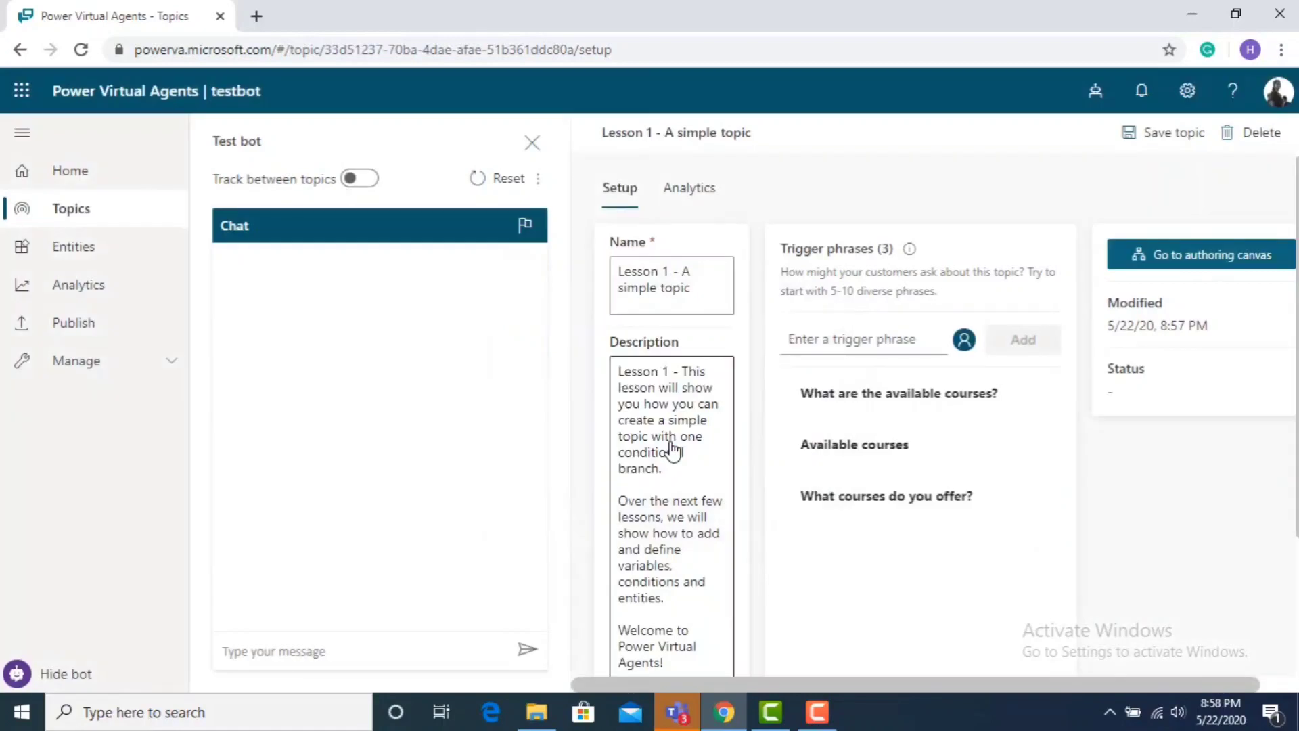
click(1152, 136)
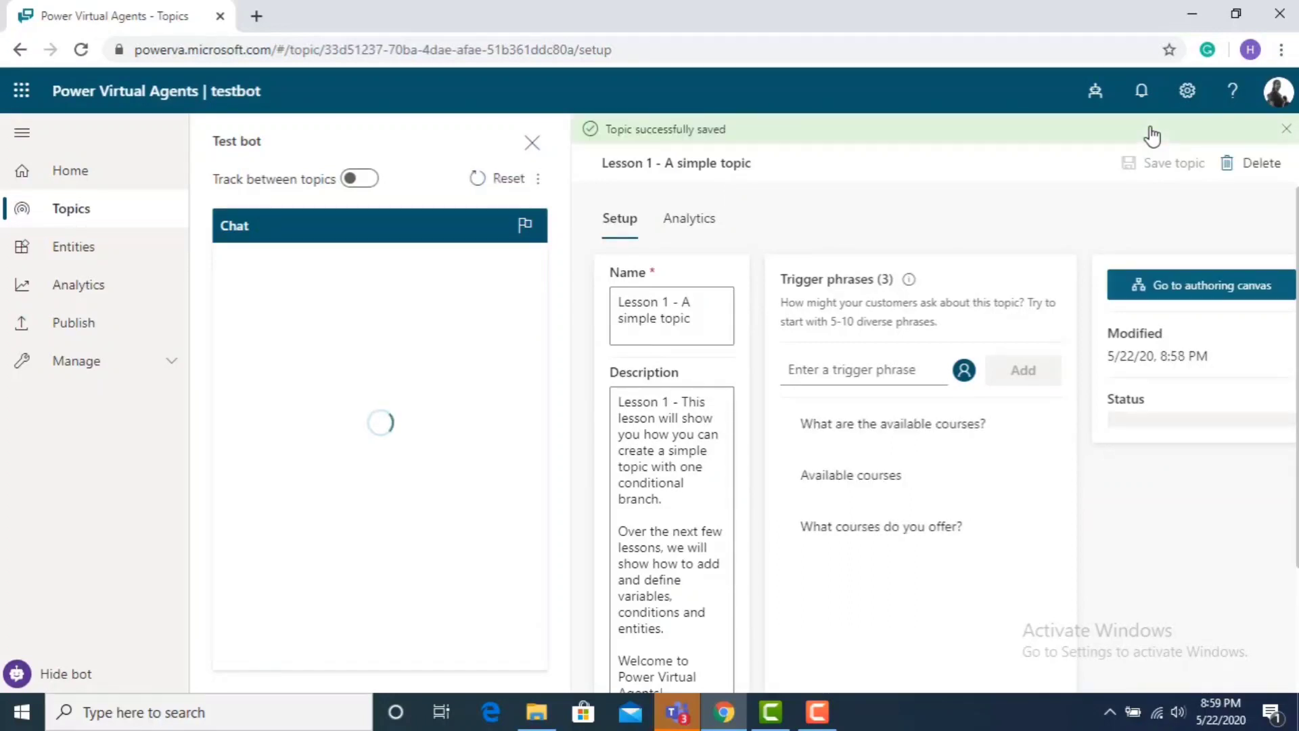
- Open the topic's authoring canvas and replace the first message with "The courses available are Azure.PowerPlatform"
click(1216, 296)
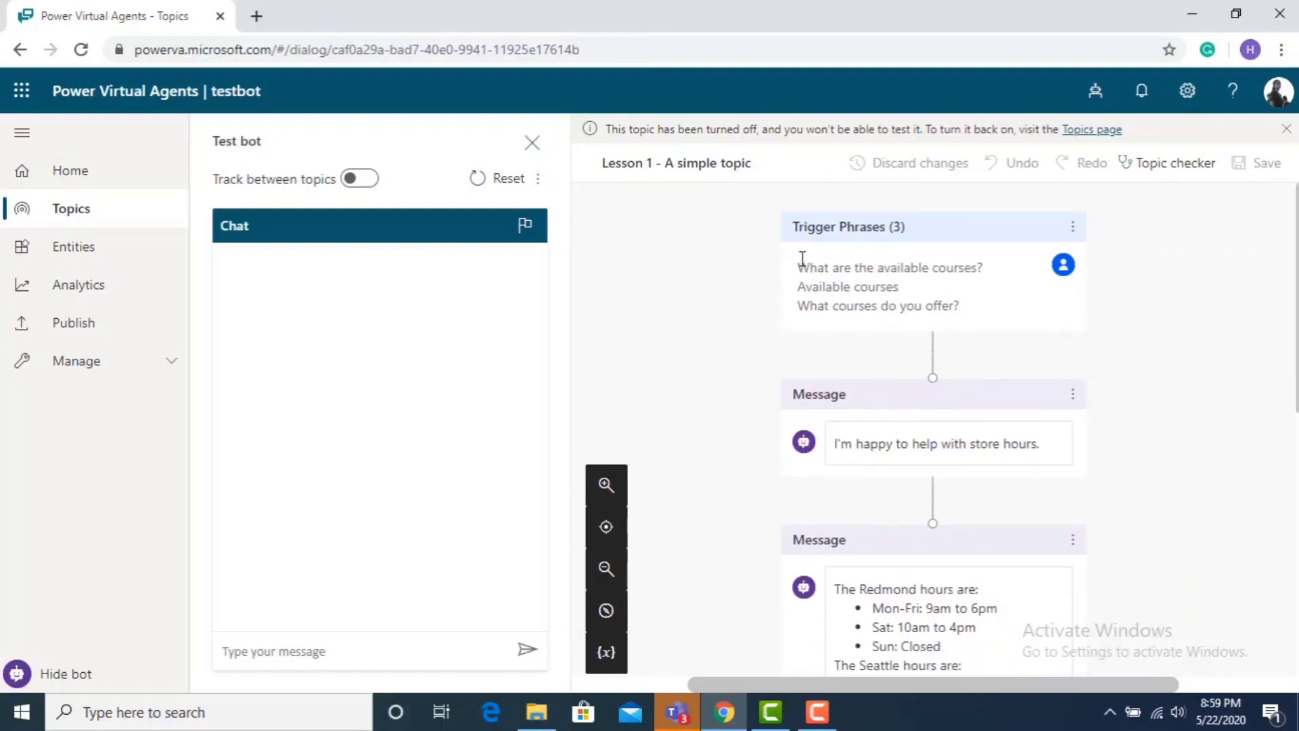
drag(800, 266, 986, 351)
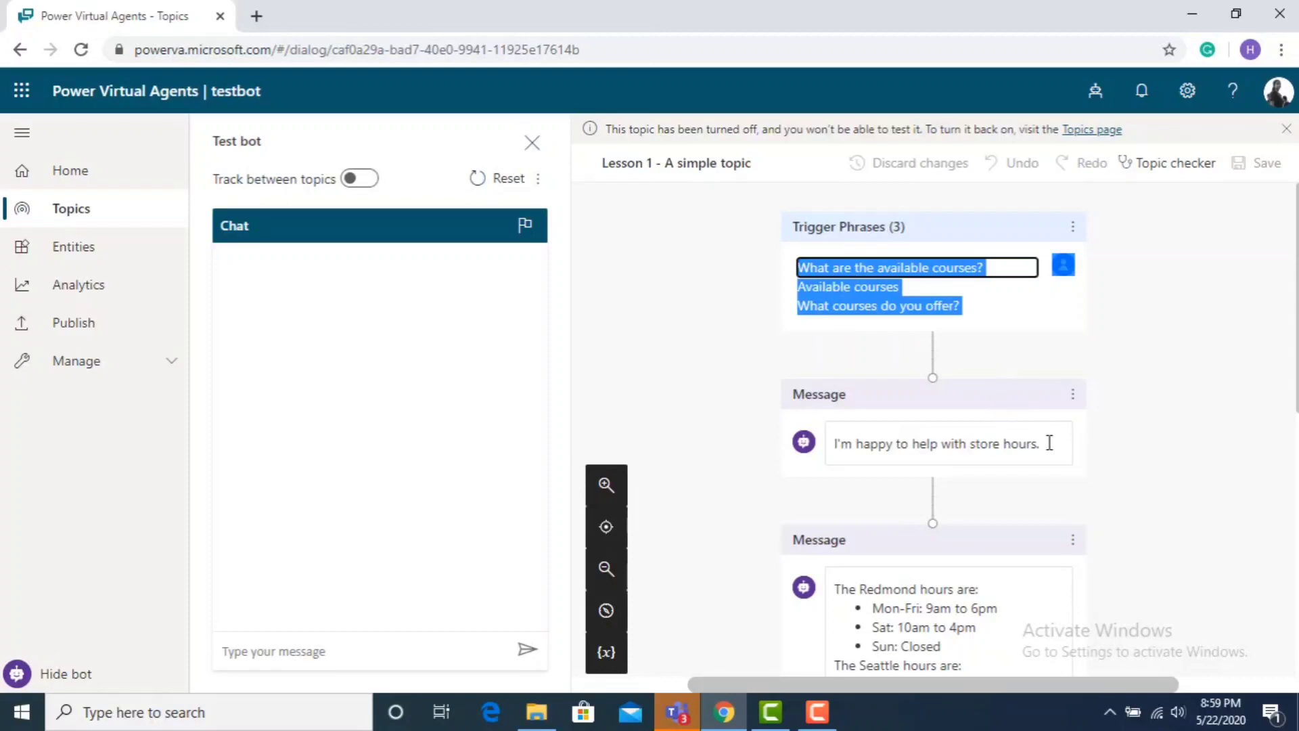
drag(1050, 444, 783, 453)
key(BackSpace)
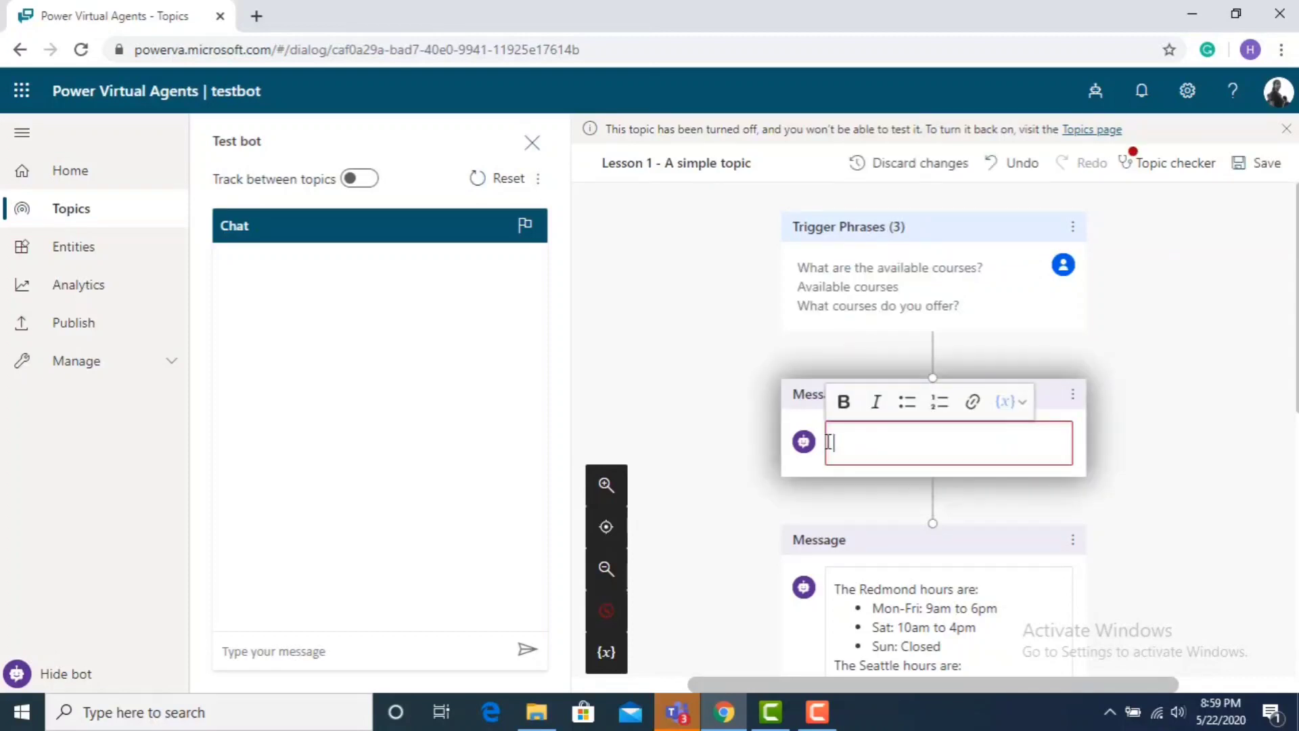
text(The courses available are)
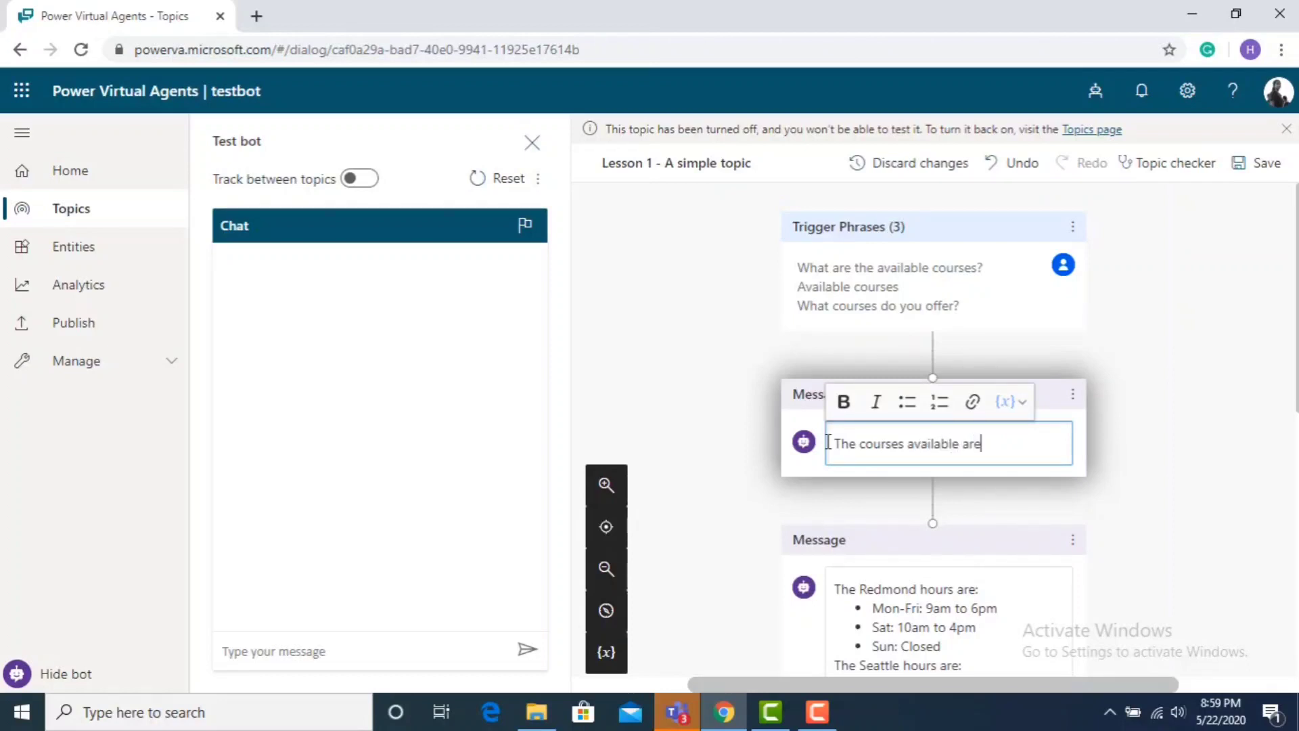
text( Azy)
key(BackSpace)
text(ure.PowerPlatform)
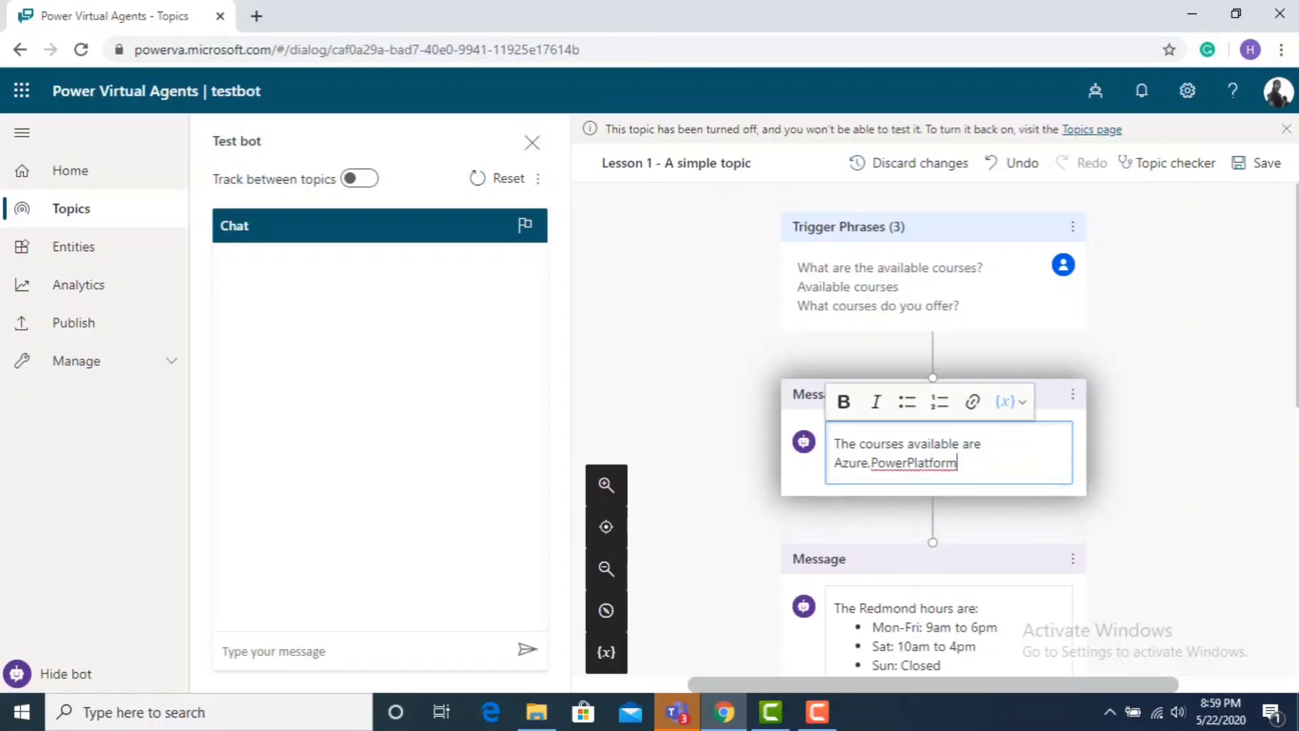
- Replace the Redmond and Seattle store hours message with "We can find it in MS Learn sites" and save the Lesson 1 topic
key(Escape)
scroll(934, 426, down, 3)
scroll(1297, 371, down, 1)
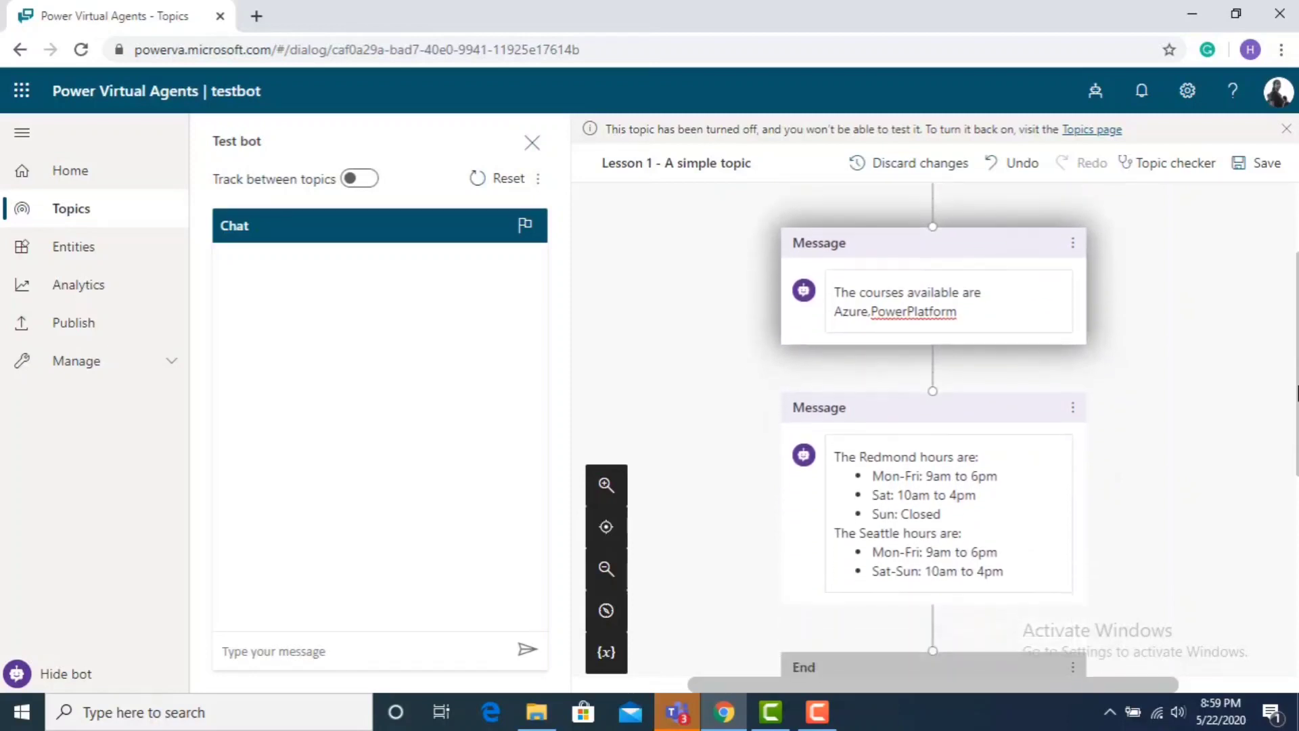
drag(1006, 544, 835, 425)
key(BackSpace)
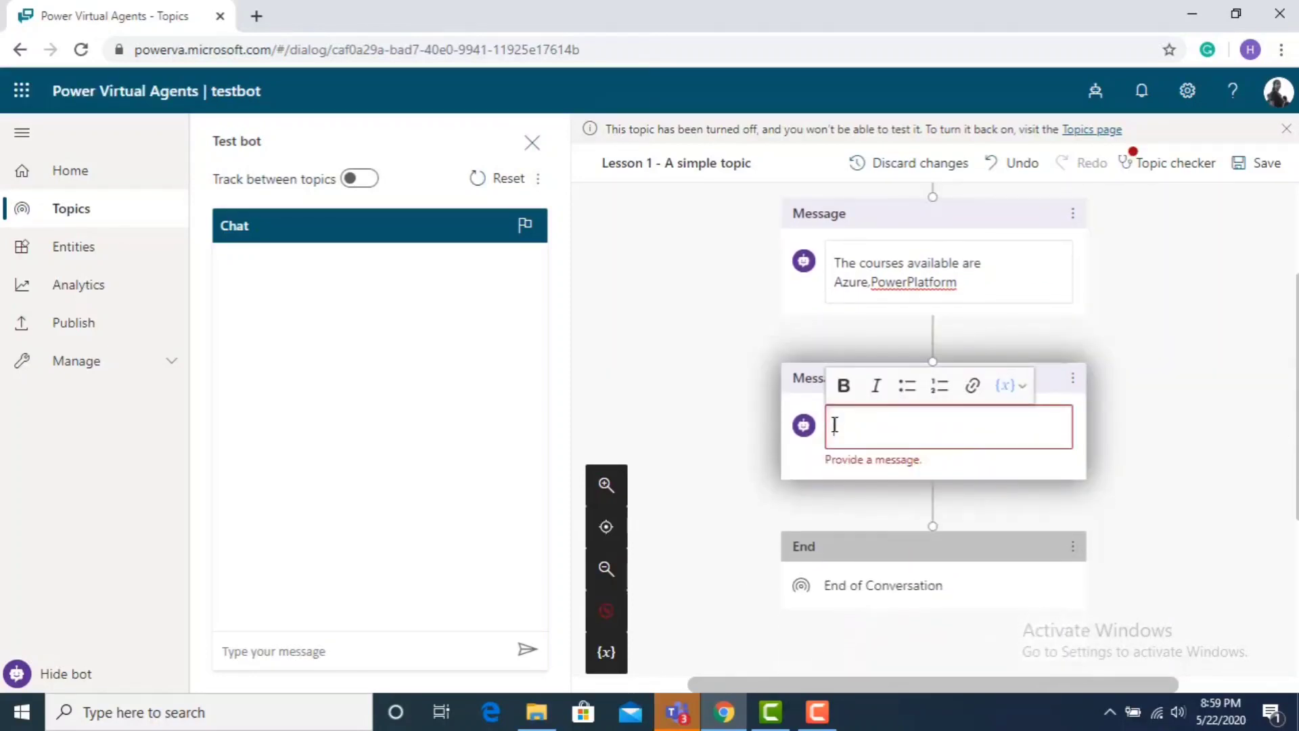
text(We can fi)
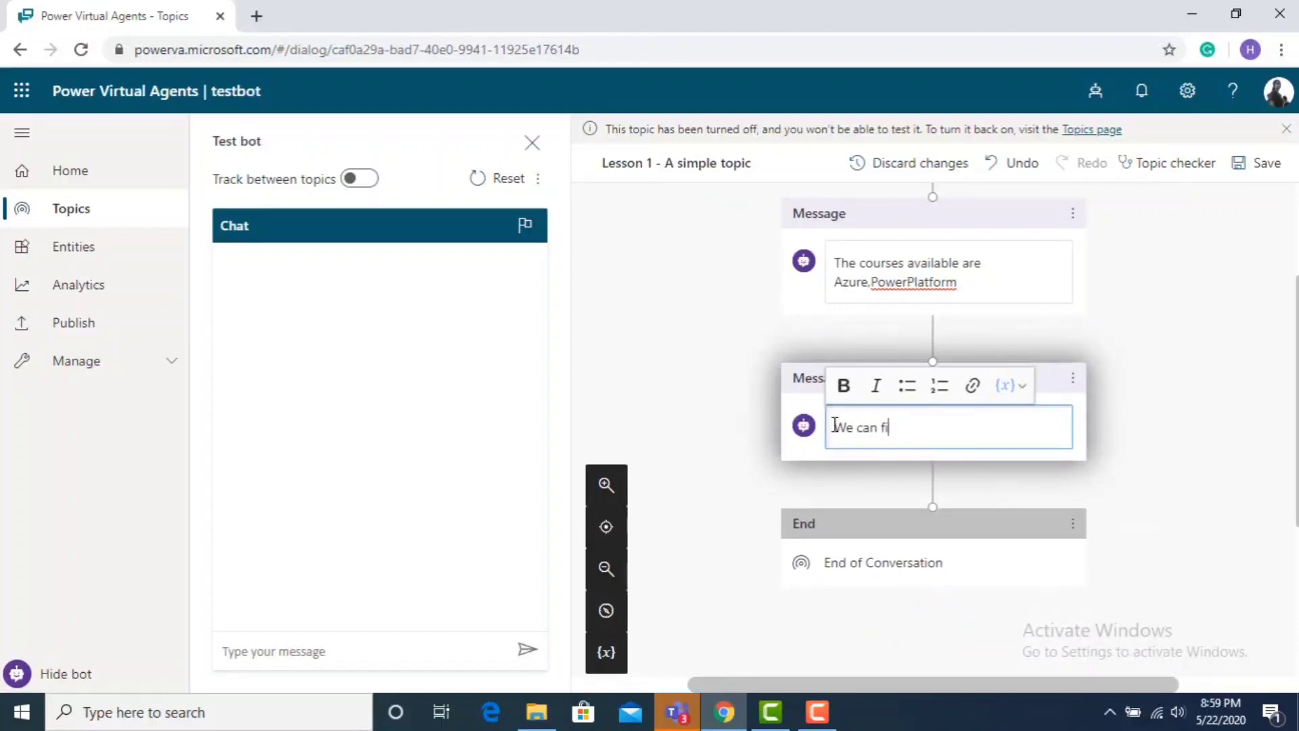
text(nd it in MS Learn sites)
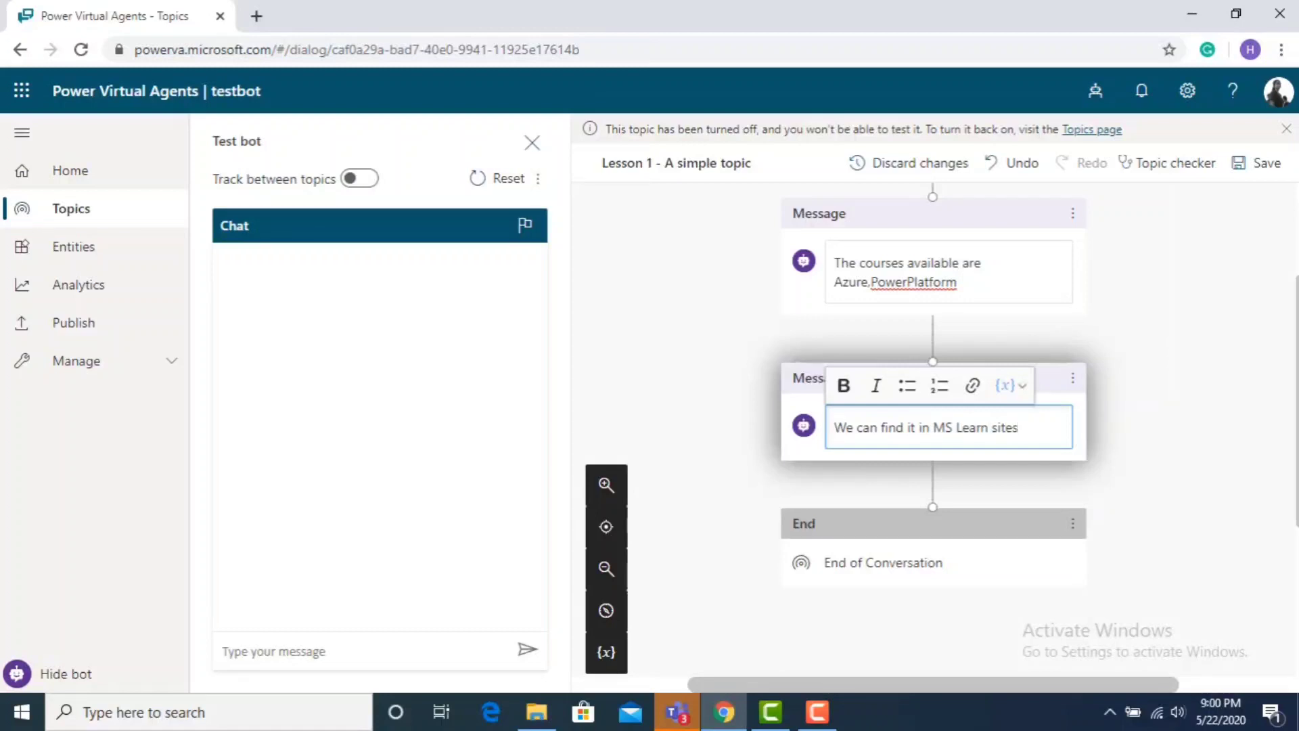
scroll(934, 406, up, 2)
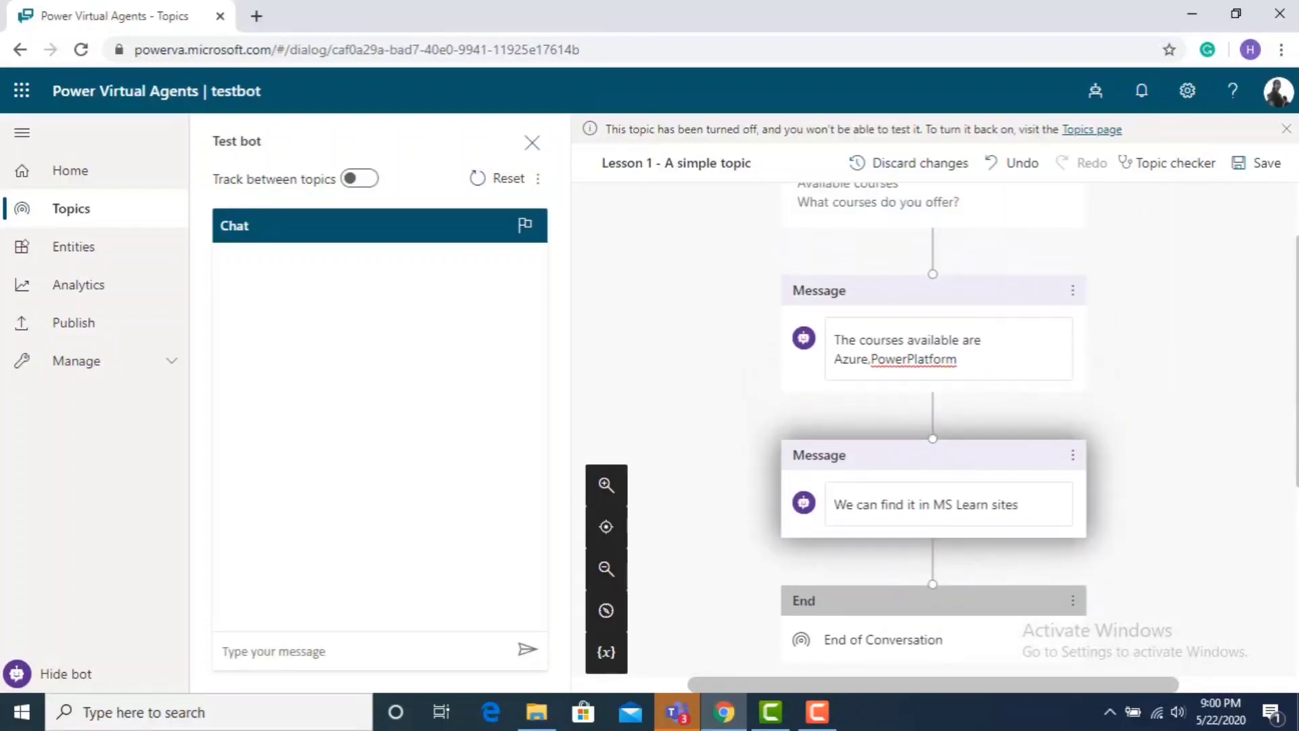
scroll(934, 406, up, 2)
scroll(952, 494, down, 4)
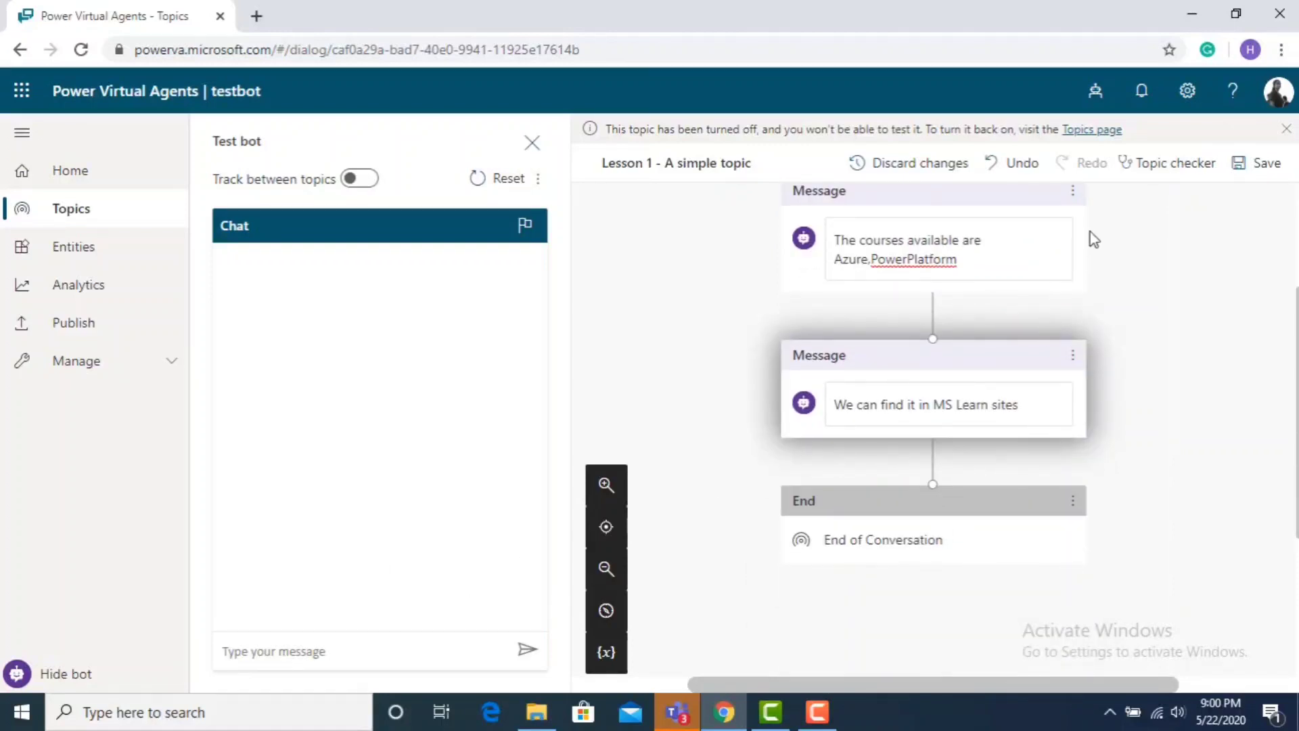
click(1263, 162)
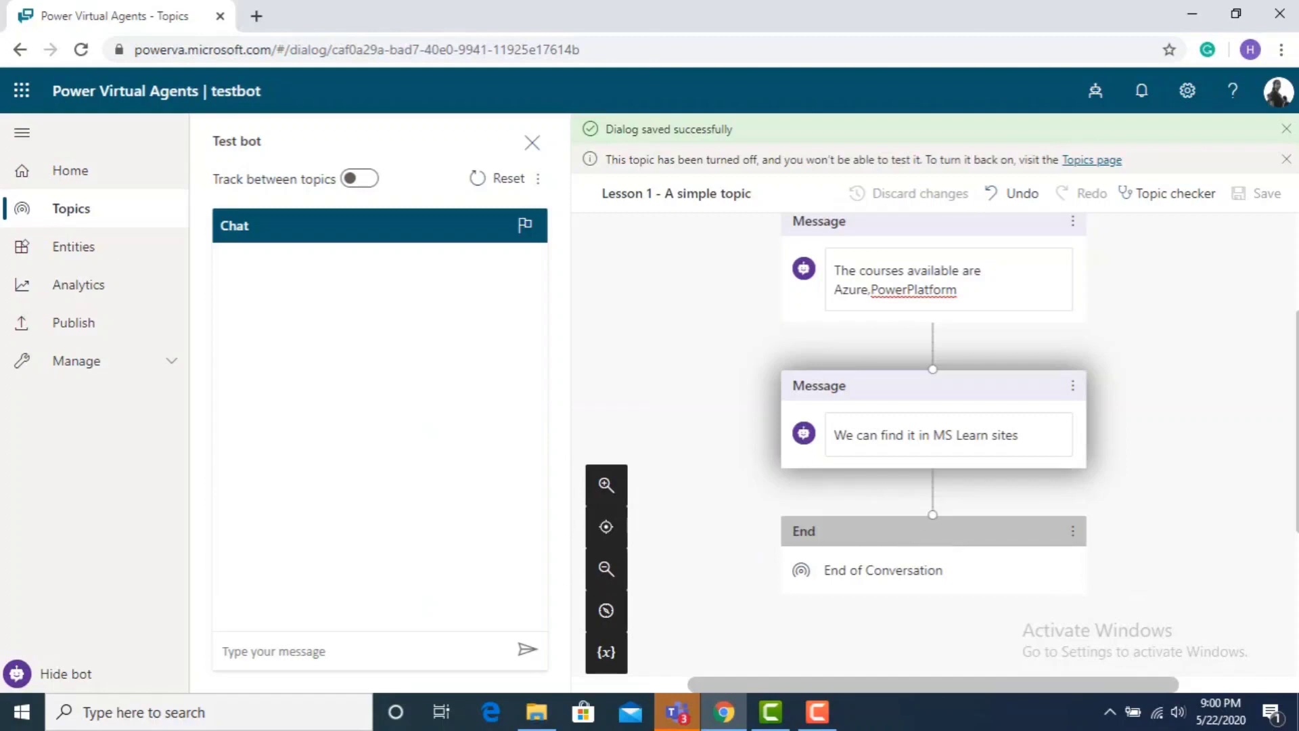
- Copy the trigger phrase "Available courses" and send it to the bot in the test chat
scroll(903, 308, up, 3)
click(904, 307)
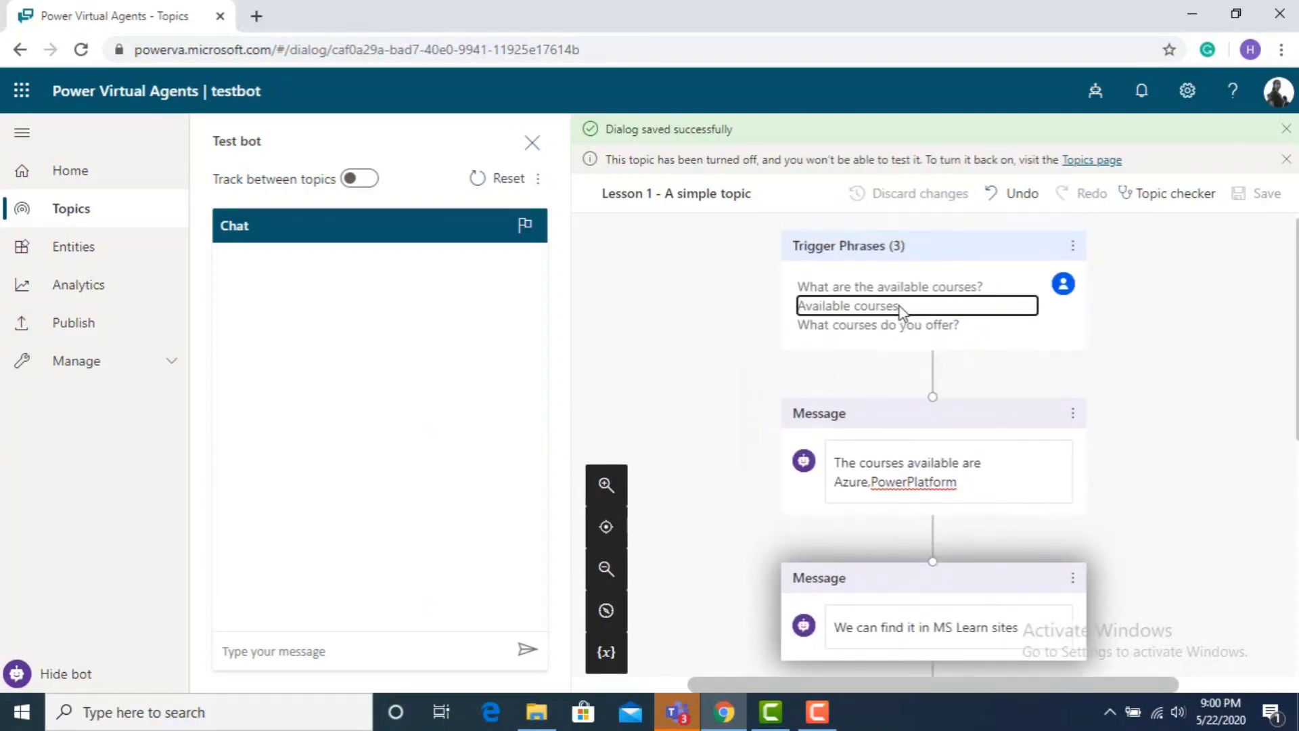
drag(900, 306, 798, 306)
key(ctrl+c)
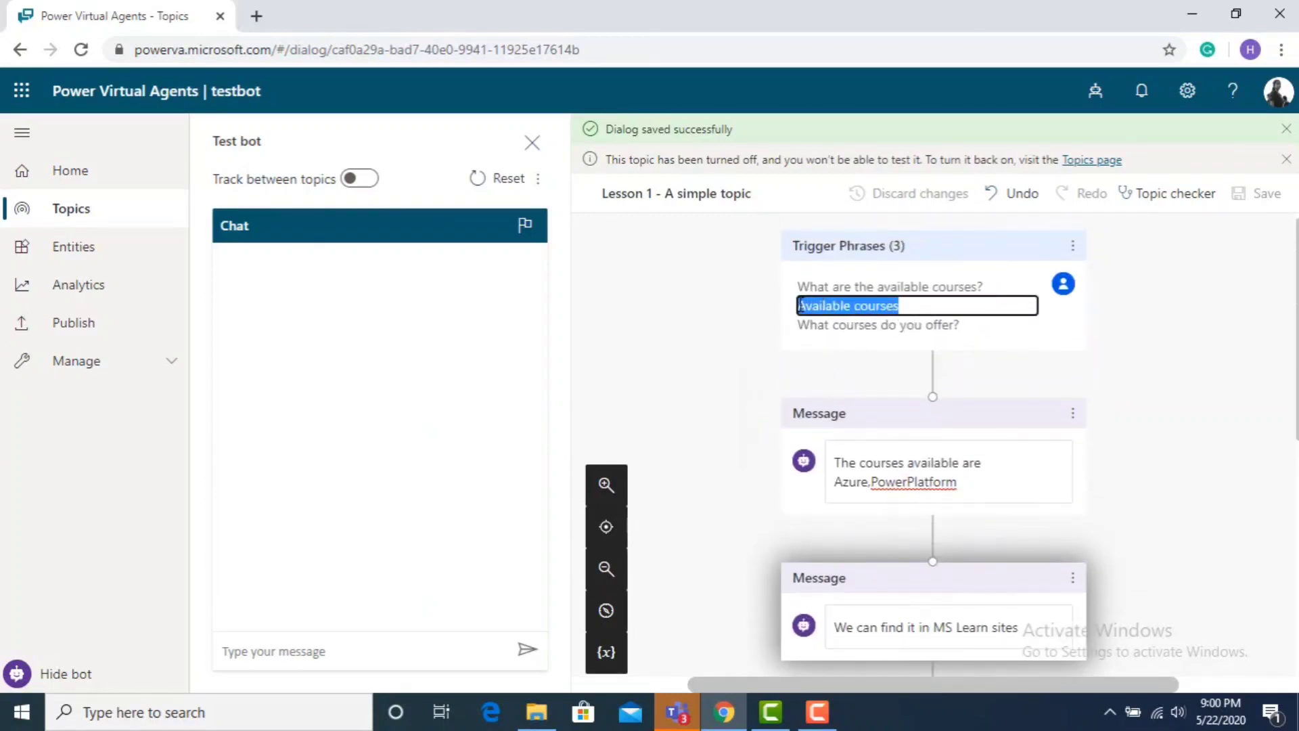
click(410, 659)
key(ctrl+v)
click(527, 649)
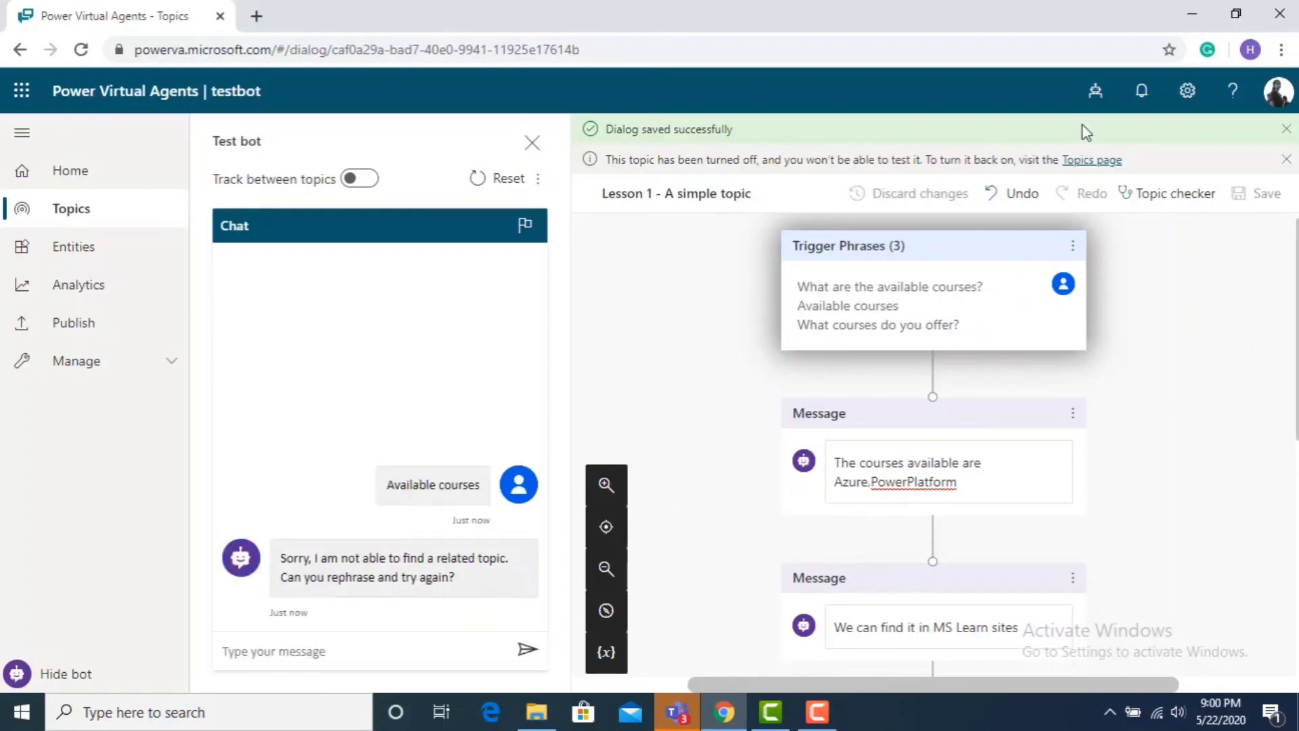
- Turn on the Lesson 1 topic and test it in the chat with "Available courses", answering No to the follow-up question
click(1090, 160)
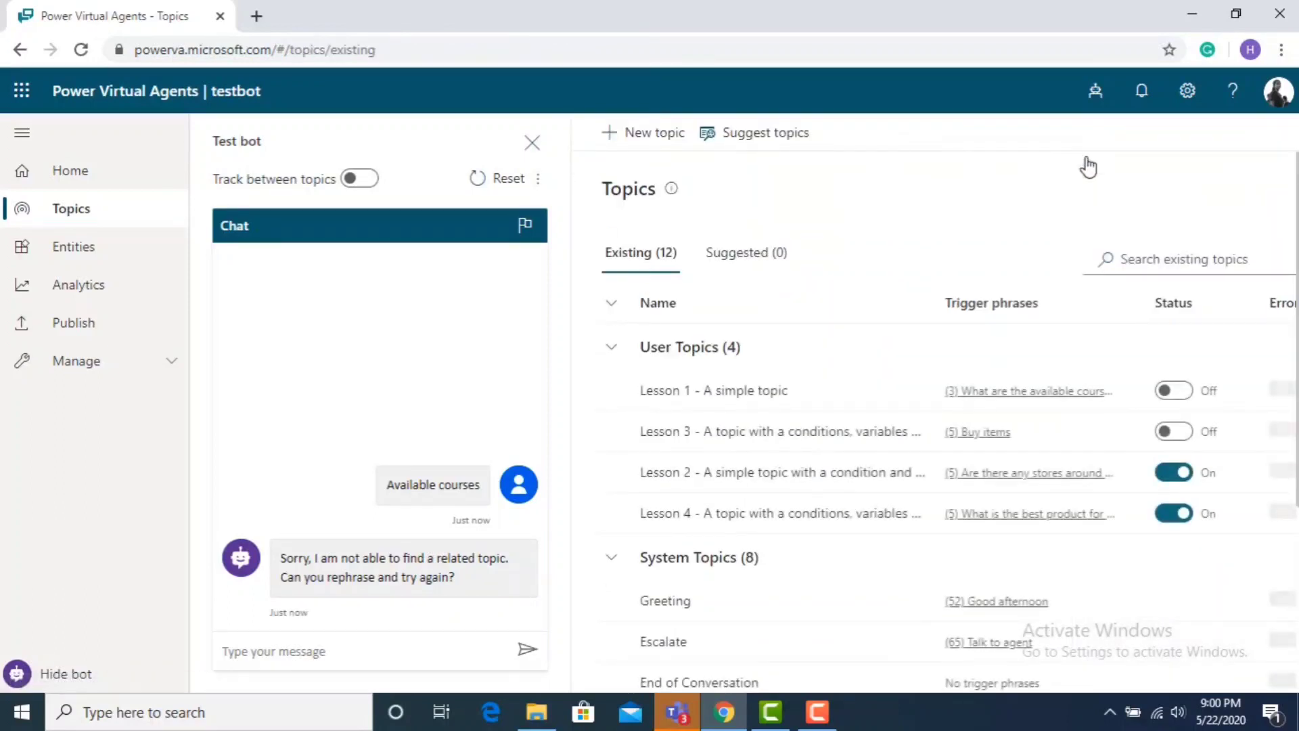
click(1178, 392)
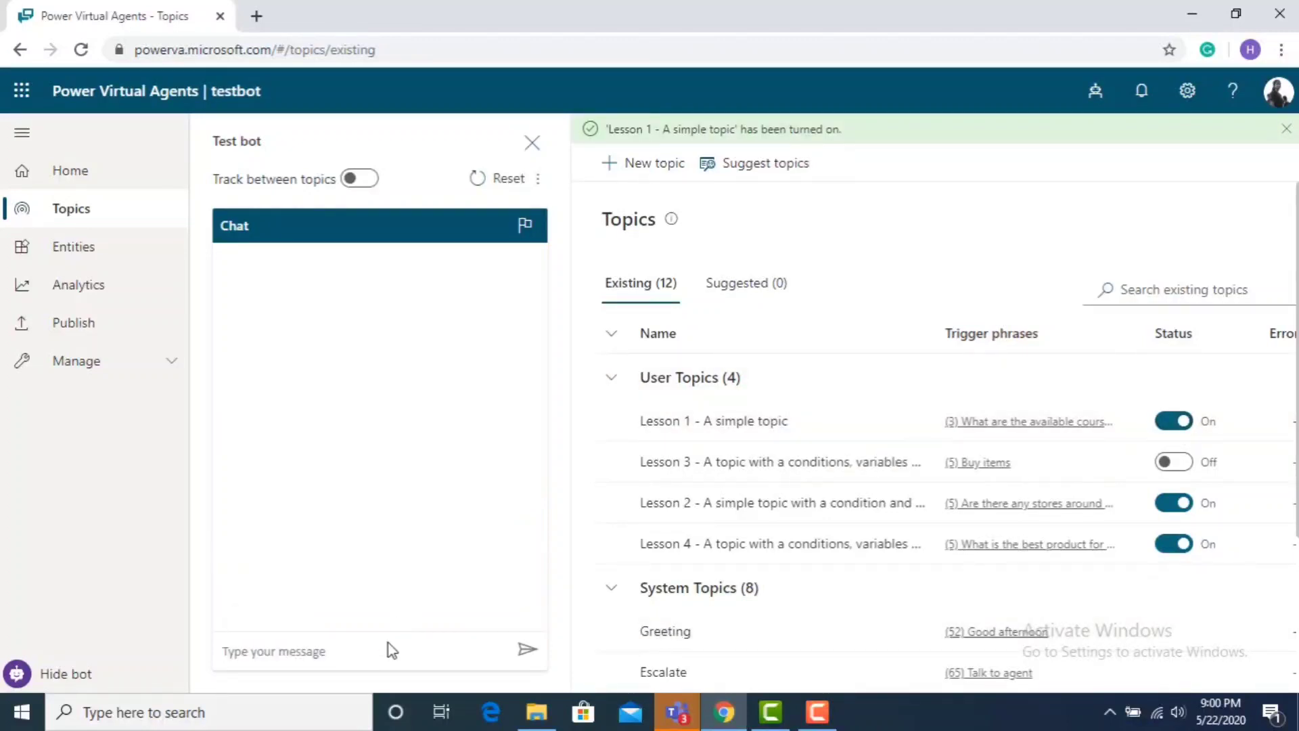
click(391, 650)
text(available courses)
key(Return)
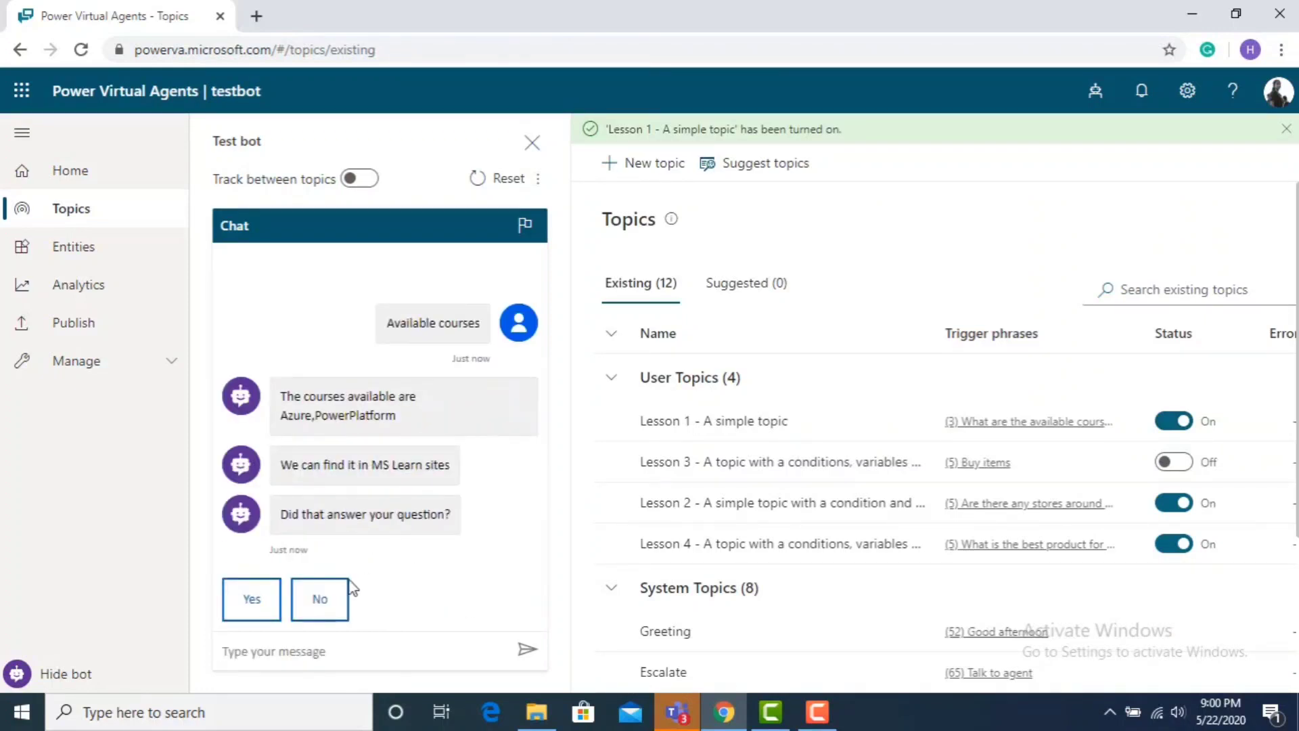
click(340, 599)
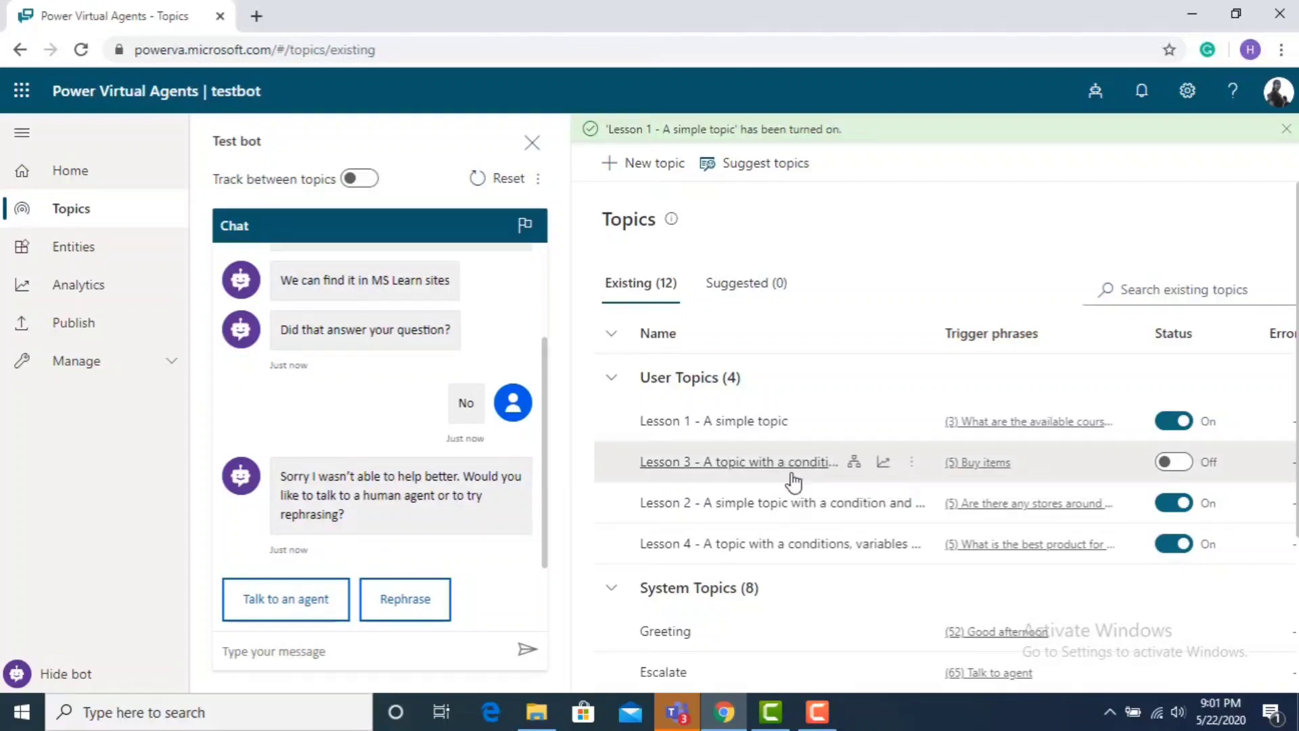
- Open the Lesson 4 topic and change the trigger phrase "What is the best product for me" to "What is the best certification for me?"
click(799, 520)
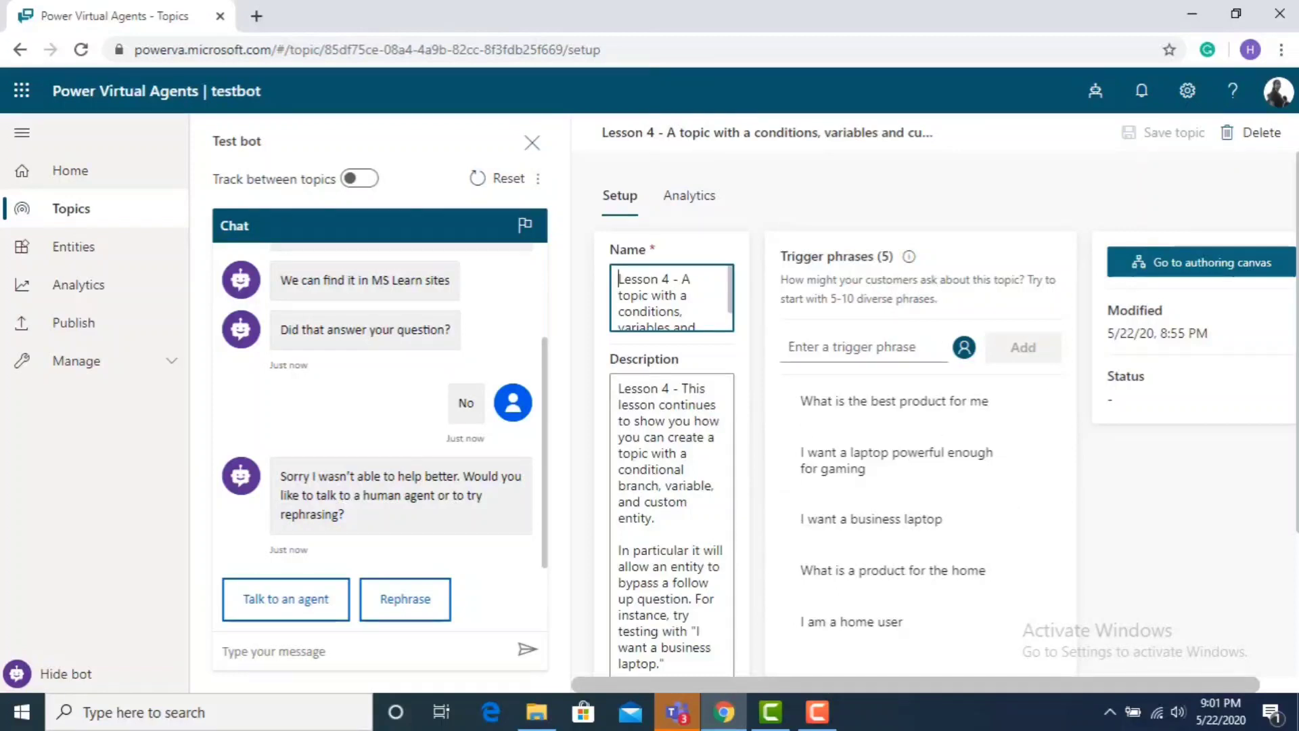
scroll(884, 360, down, 1)
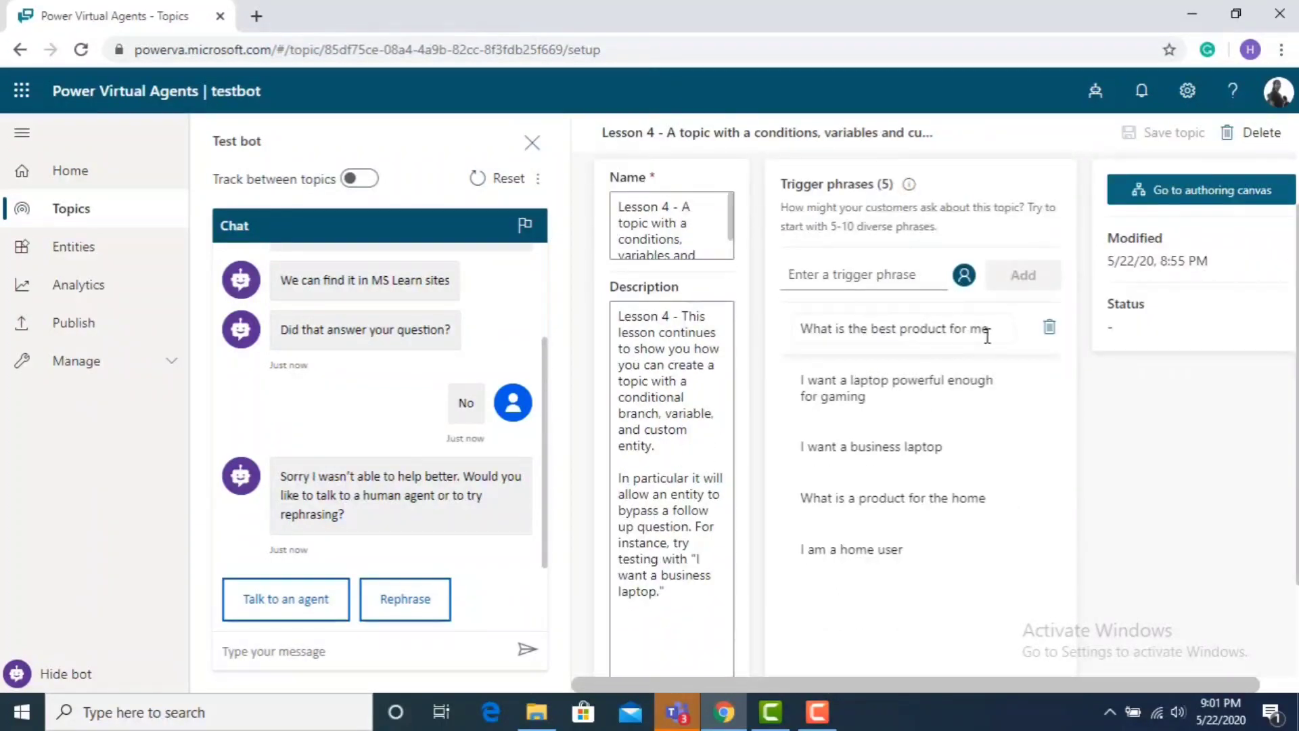
drag(987, 337, 904, 319)
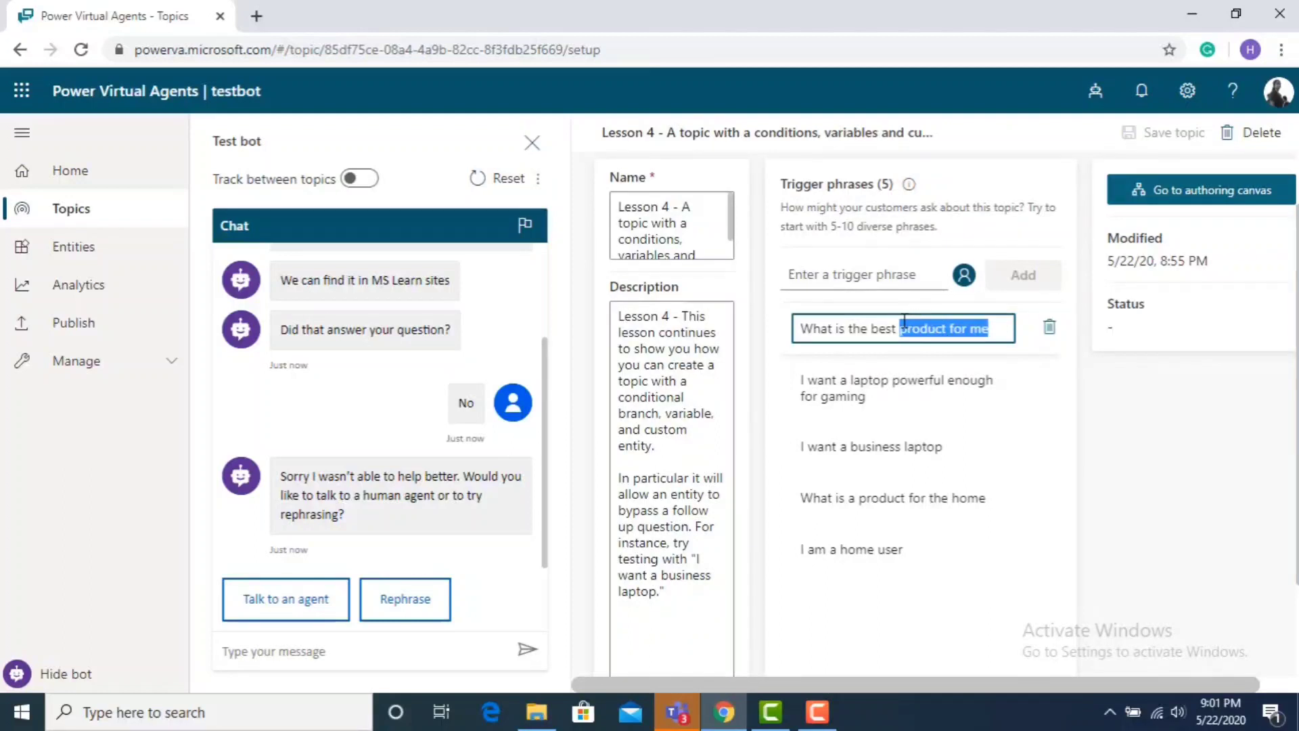
key(BackSpace)
text(certifi)
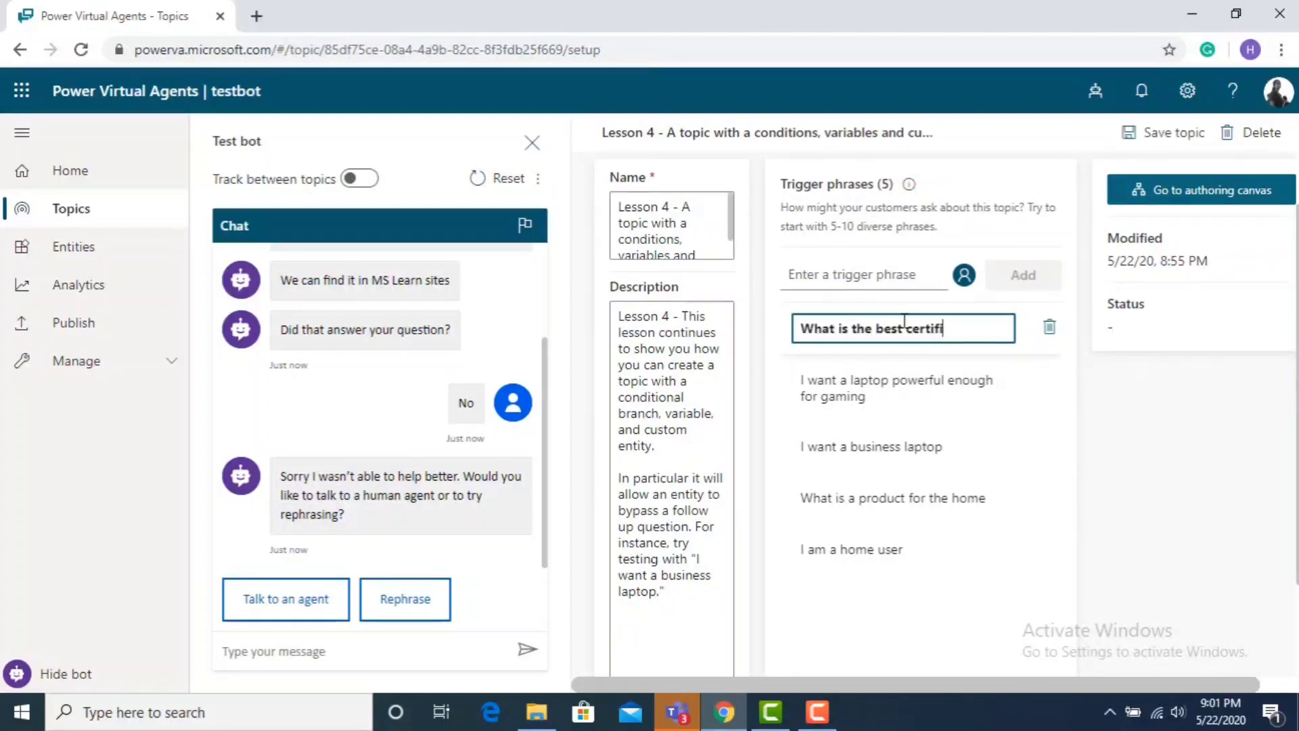
text(cation for me?)
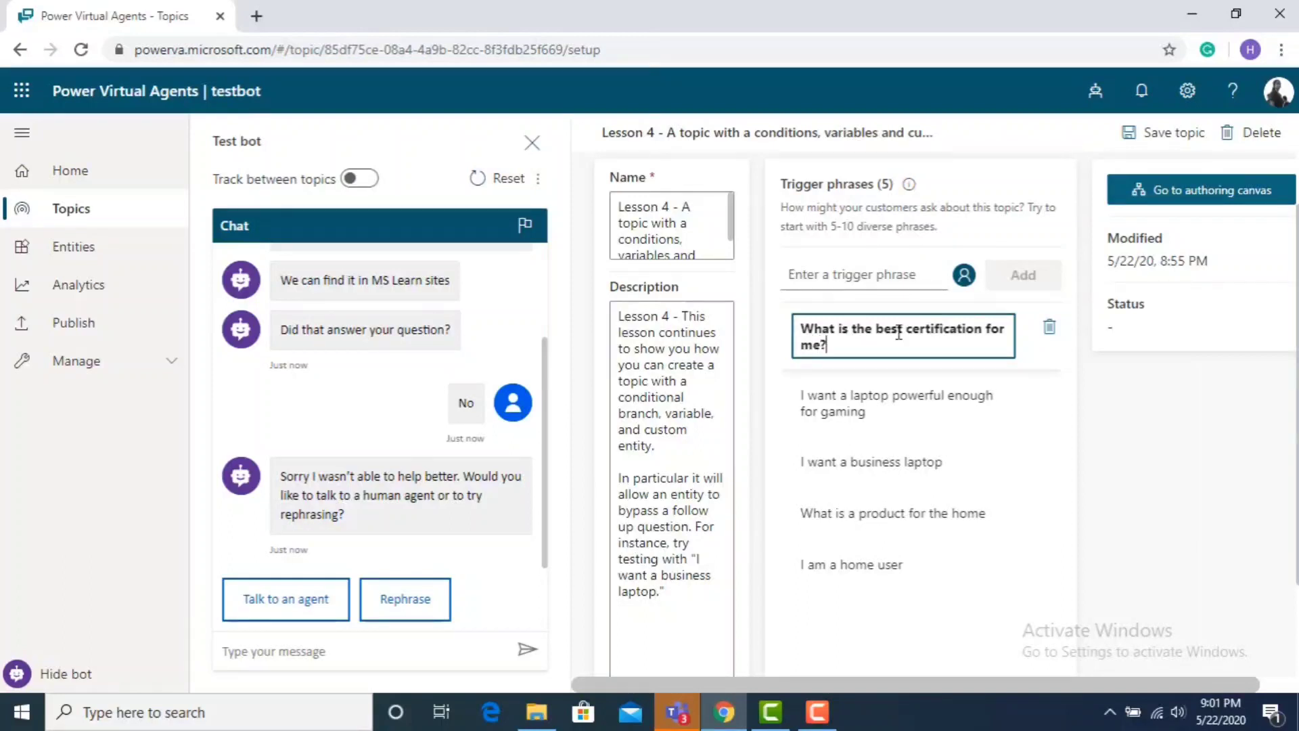
- Change the trigger phrase "I want a laptop powerful enough for gaming" to "I want a certification"
click(891, 406)
drag(866, 411, 839, 398)
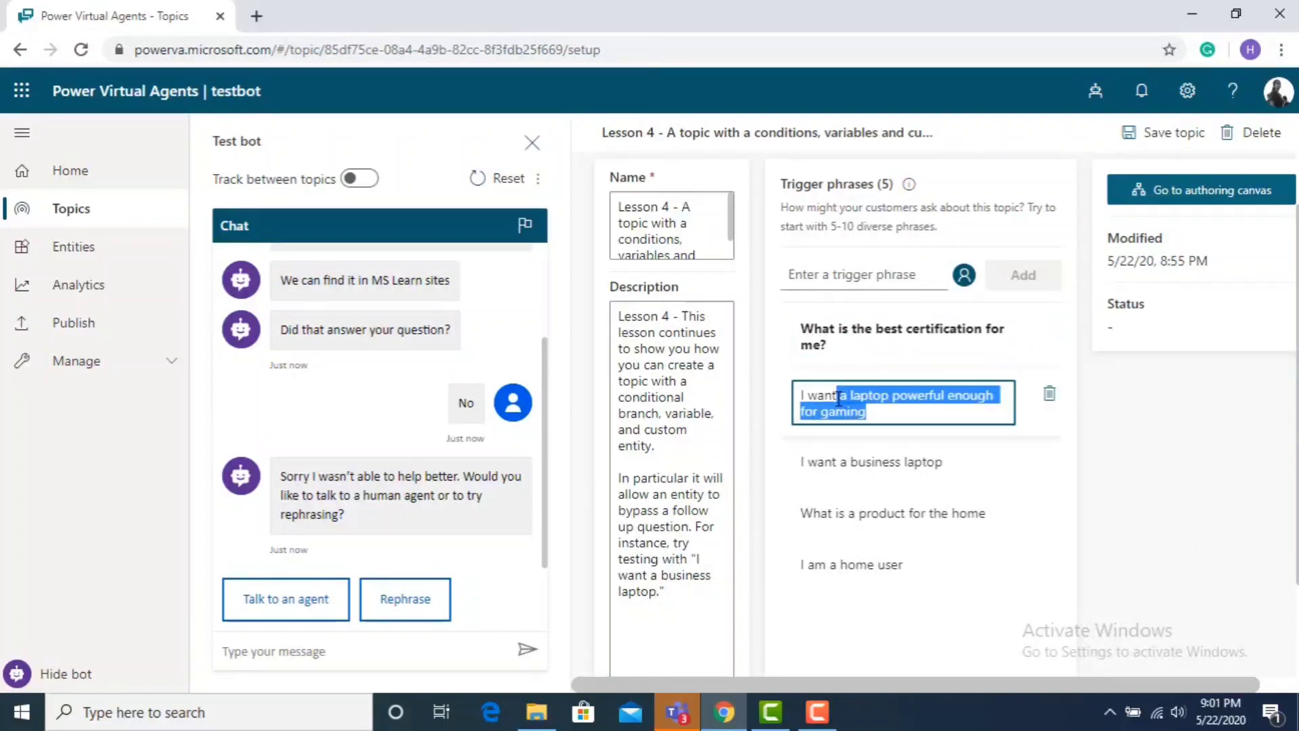
key(BackSpace)
text(a )
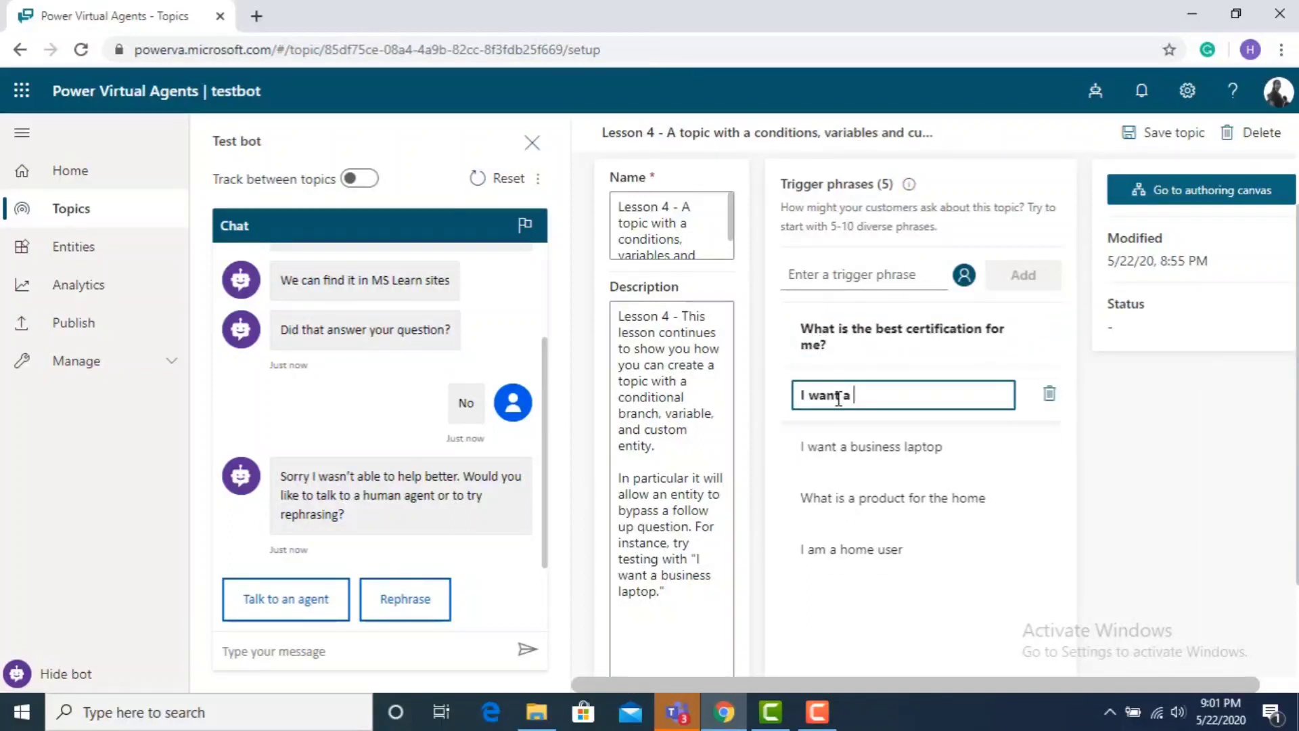
text(certifca)
text(ication)
- Change the trigger phrase "I want a business laptop" to "I want a professional certifications"
click(947, 451)
key(BackSpace)
key(BackSpace)
key(BackSpace)
key(BackSpace)
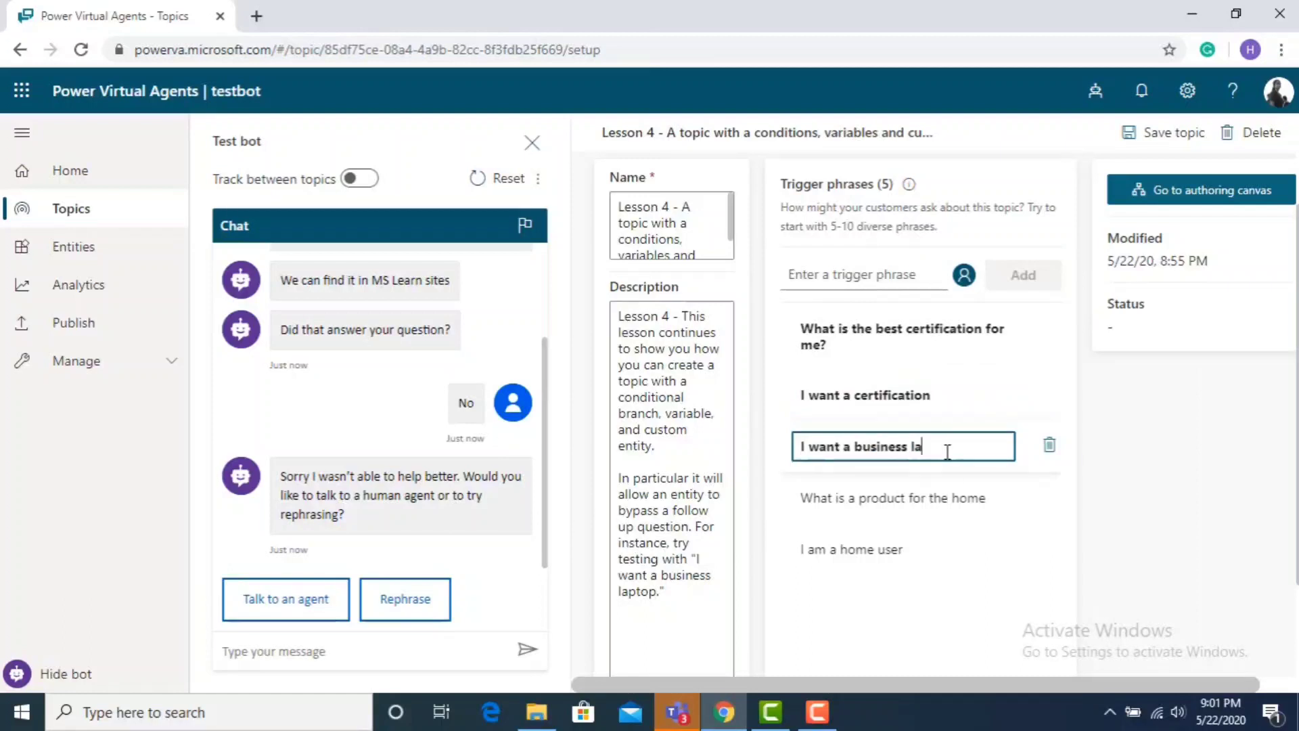
key(BackSpace)
key(BackSpace)
key(BackSpace)
key(BackSpace)
key(BackSpace)
text(professional certific)
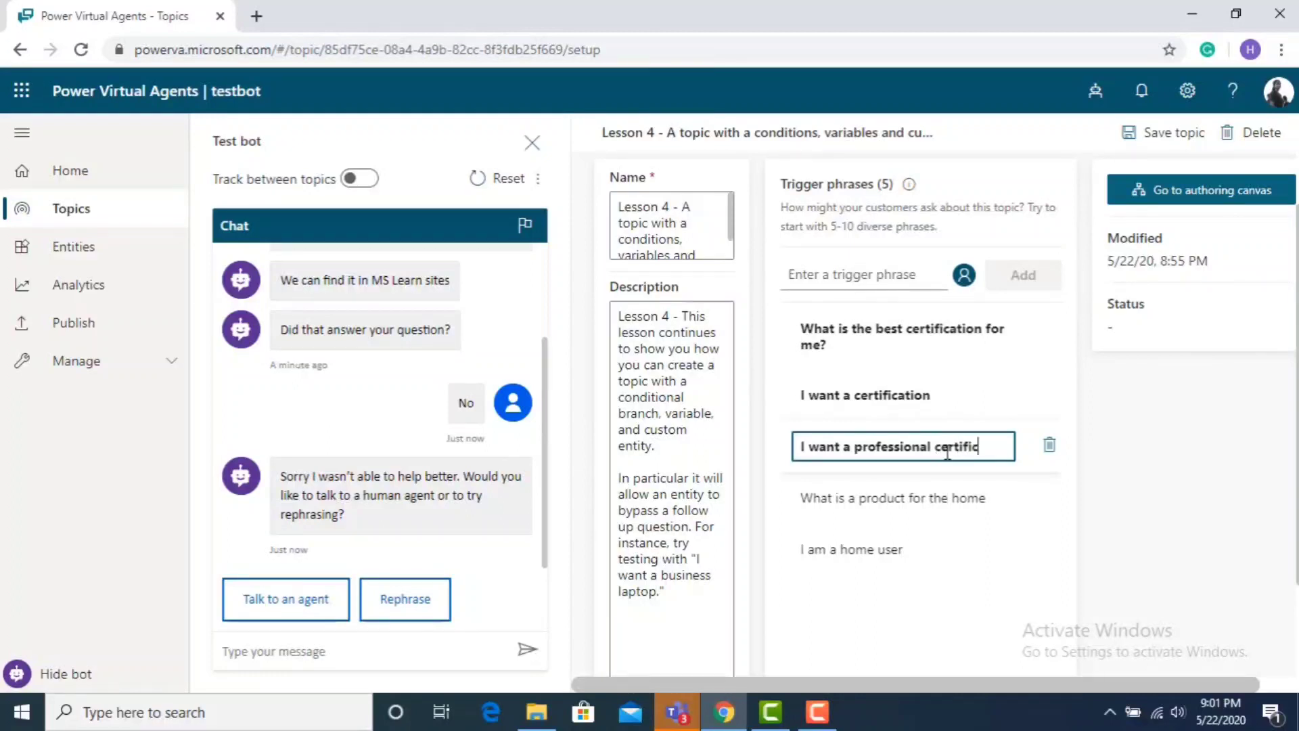
text(ations)
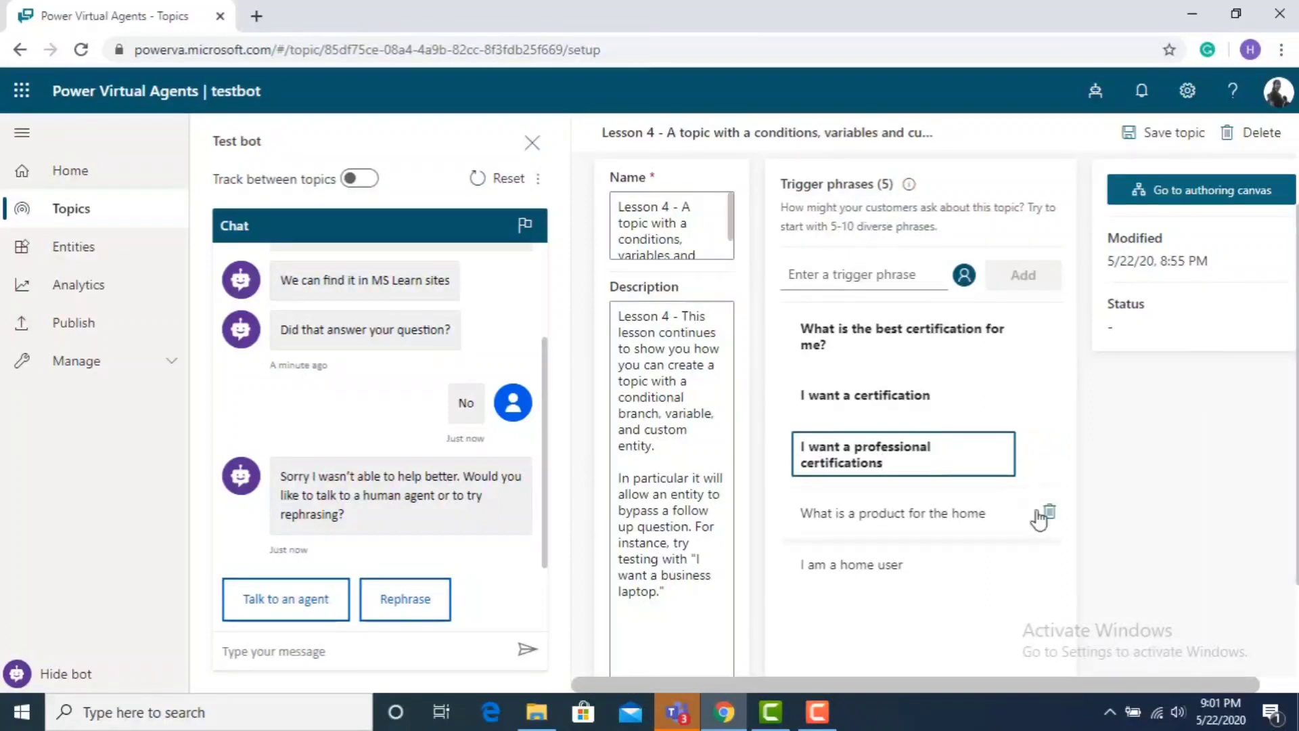
- Delete the trigger phrases "What is a product for the home" and "I am a home user", and save the Lesson 4 topic
click(1049, 513)
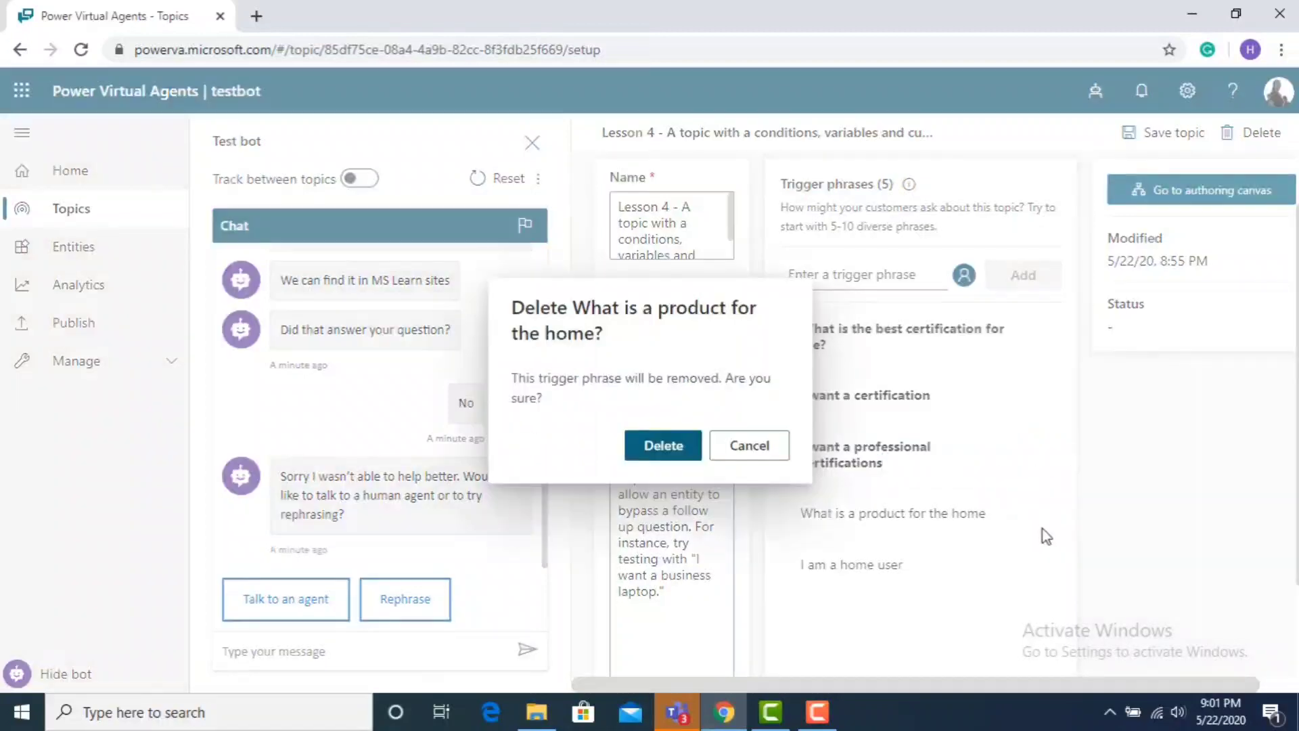
click(670, 444)
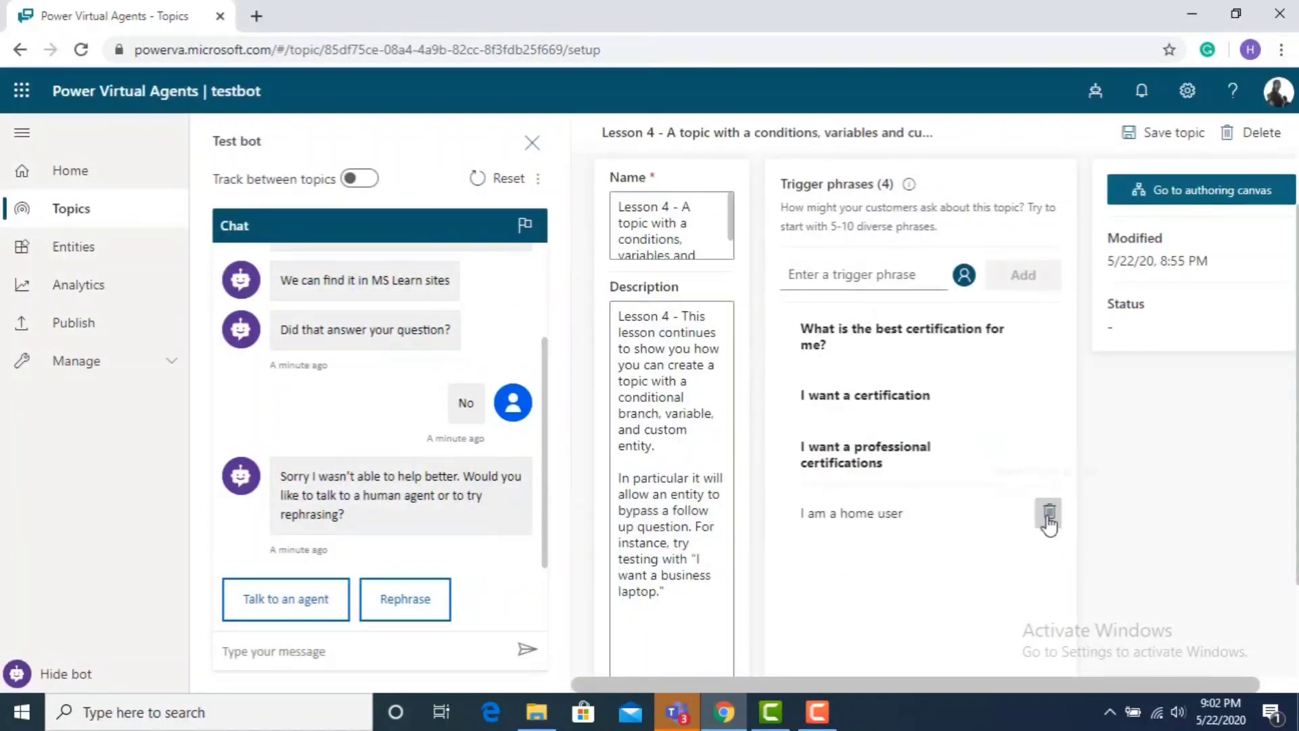
click(1049, 520)
click(662, 439)
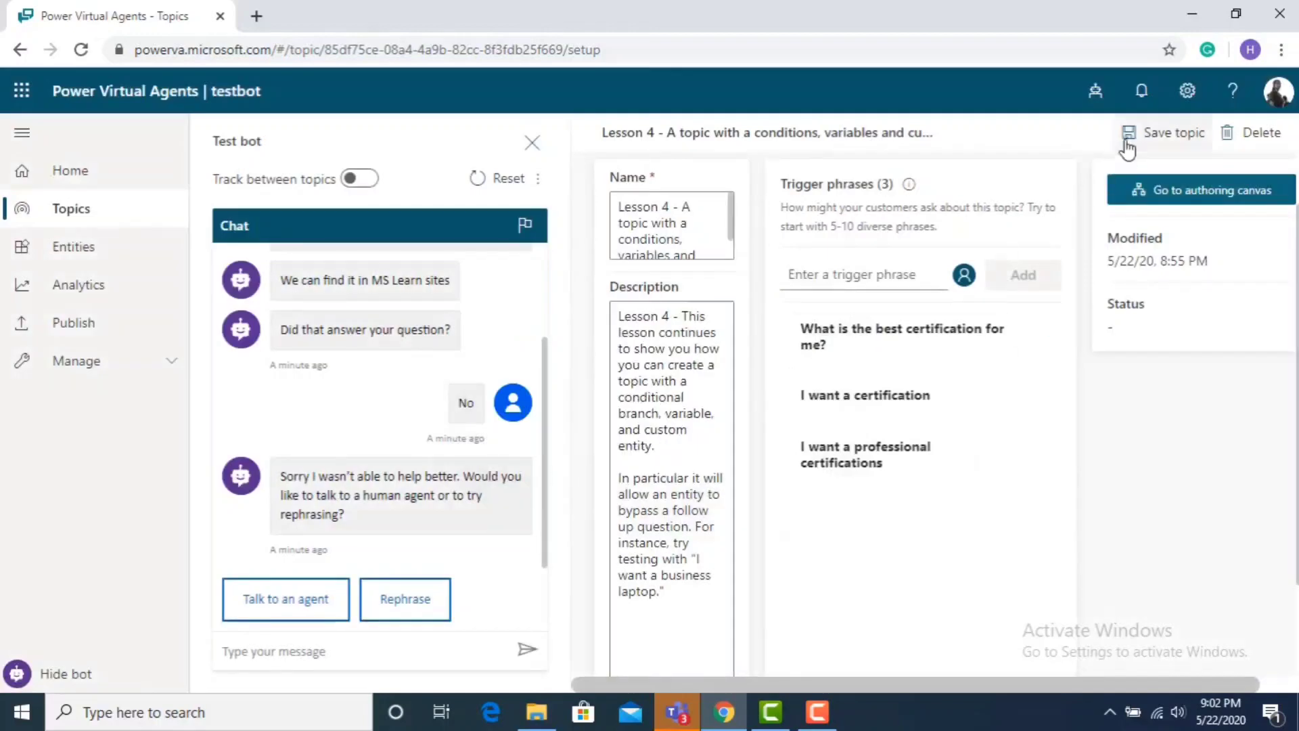
click(1127, 145)
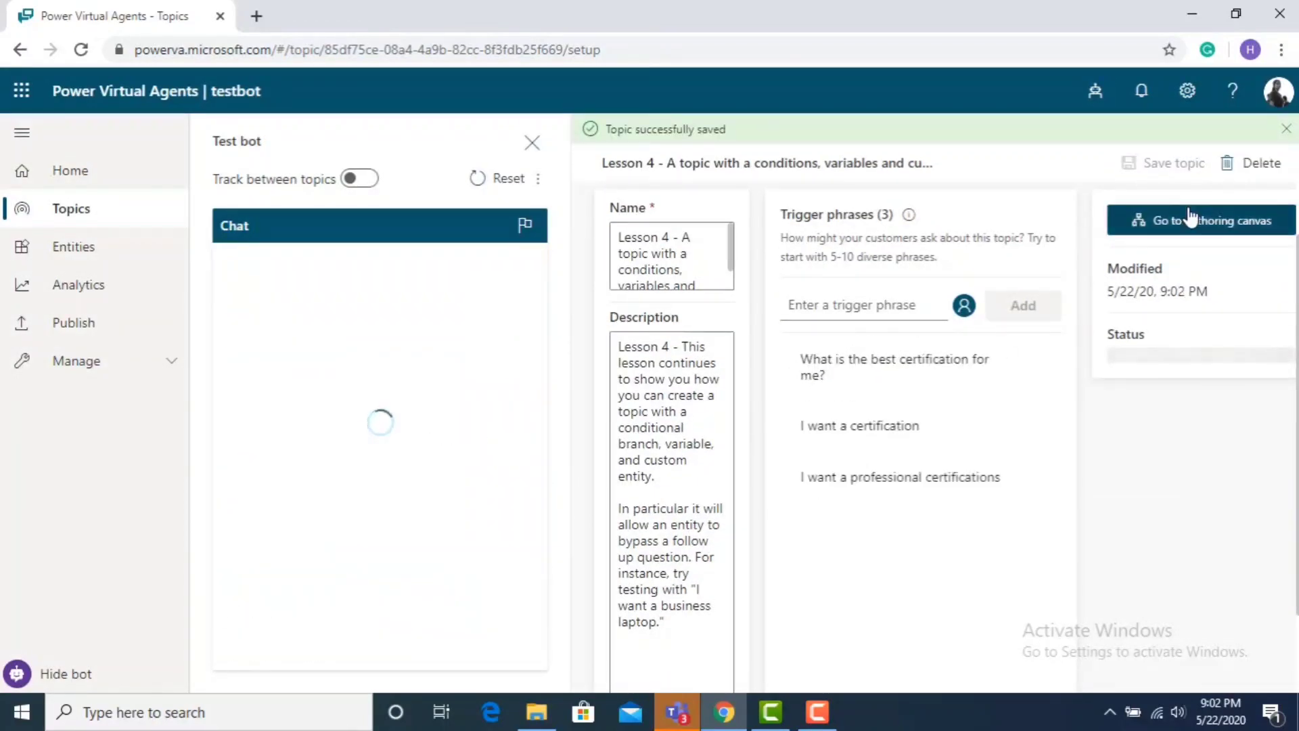
- Open the Lesson 4 authoring canvas and replace the question text with "Power Platform"
click(1192, 220)
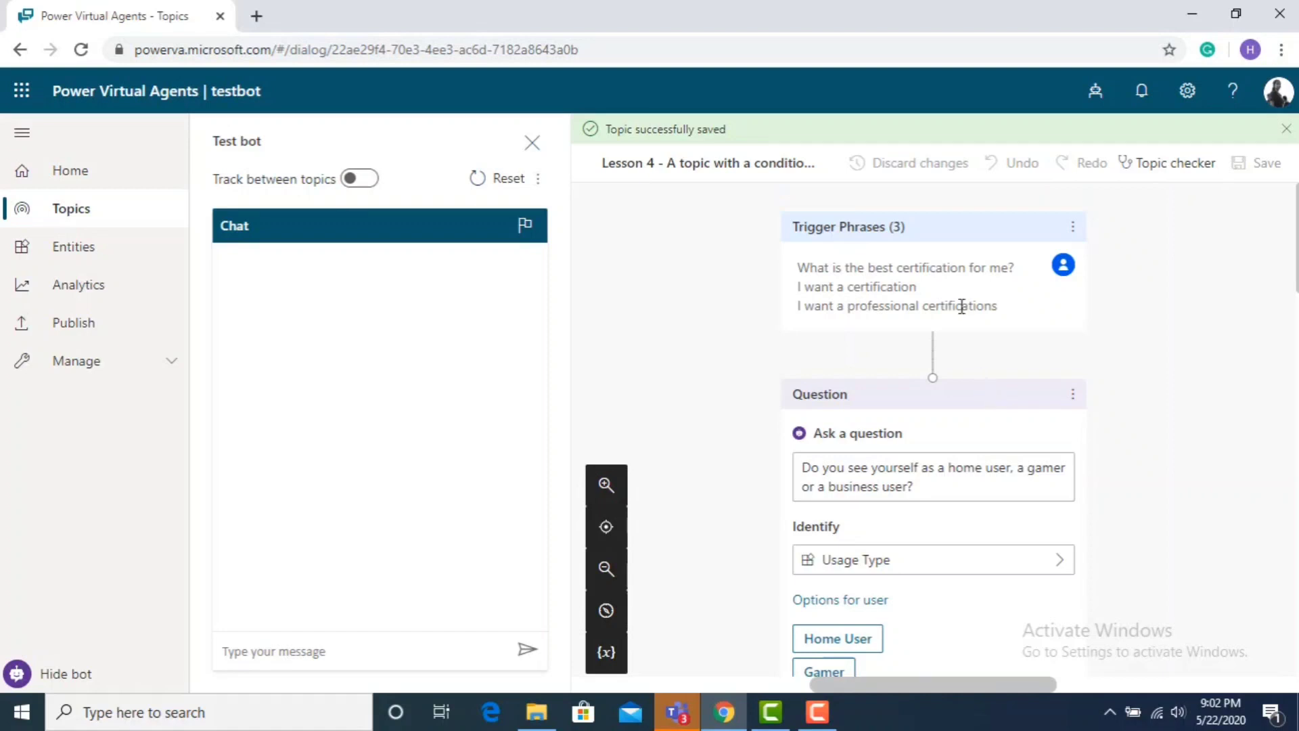
drag(961, 494, 801, 437)
key(BackSpace)
text(Po)
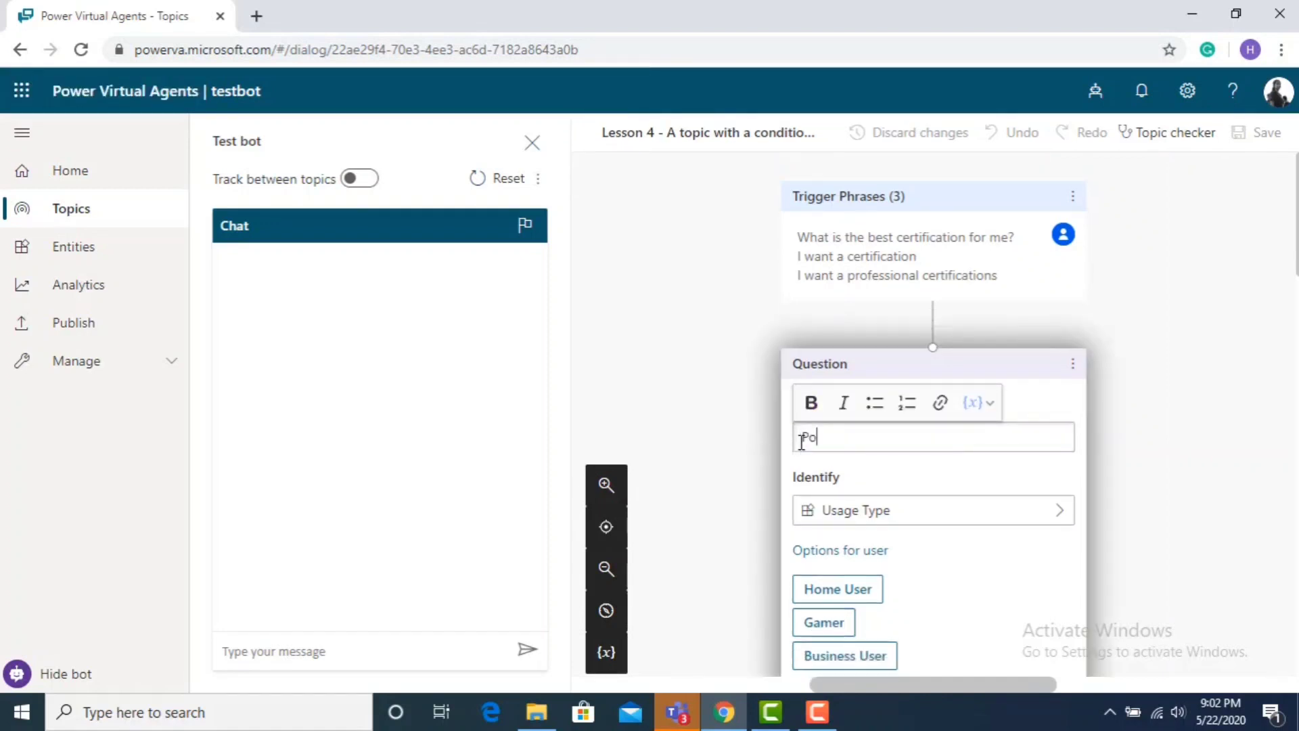
text(wer Pla)
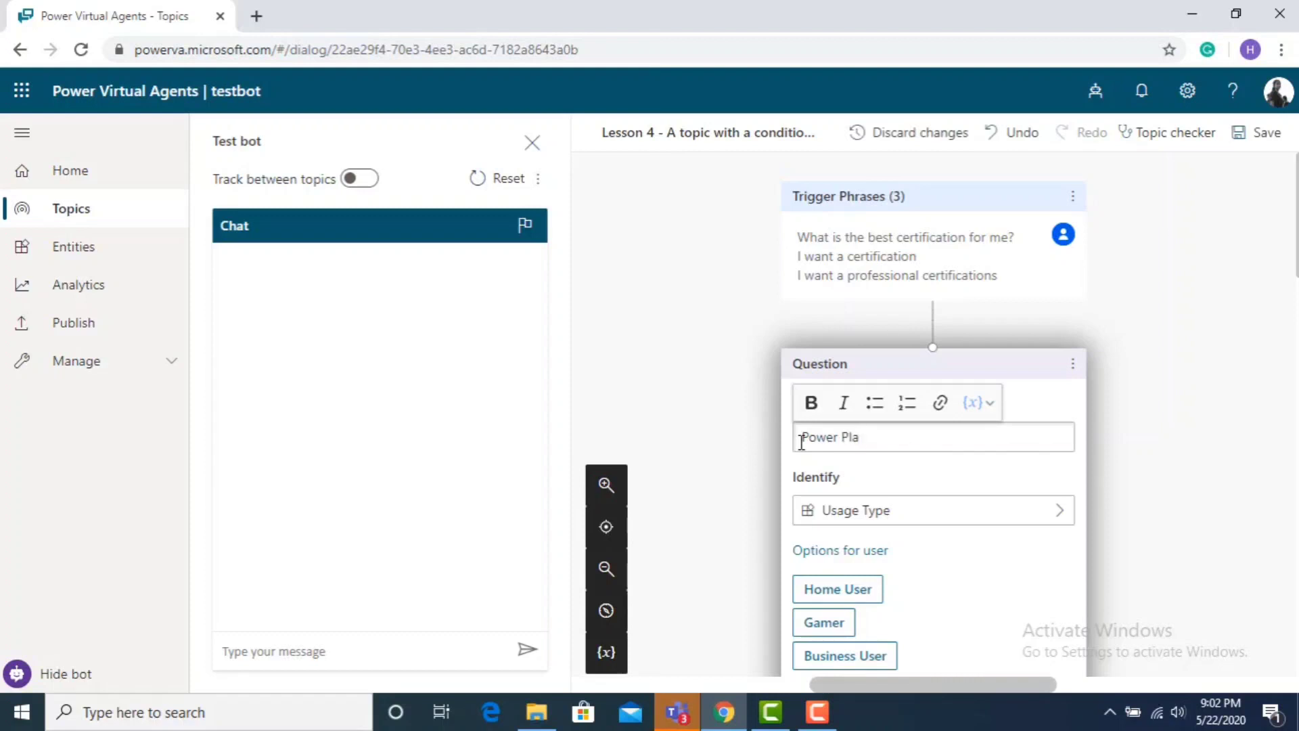
text(tform)
- Change what the Power Platform question identifies from the response to Multiple choice options
scroll(934, 379, down, 2)
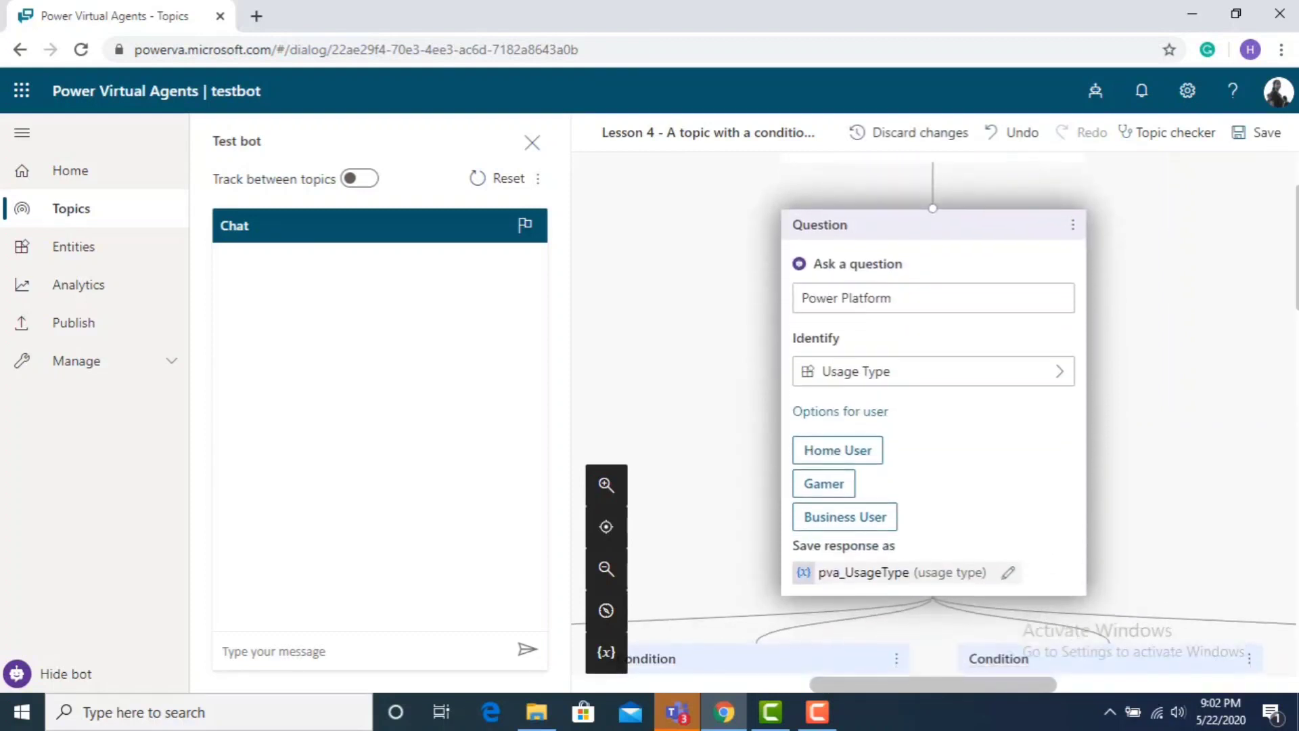
click(898, 380)
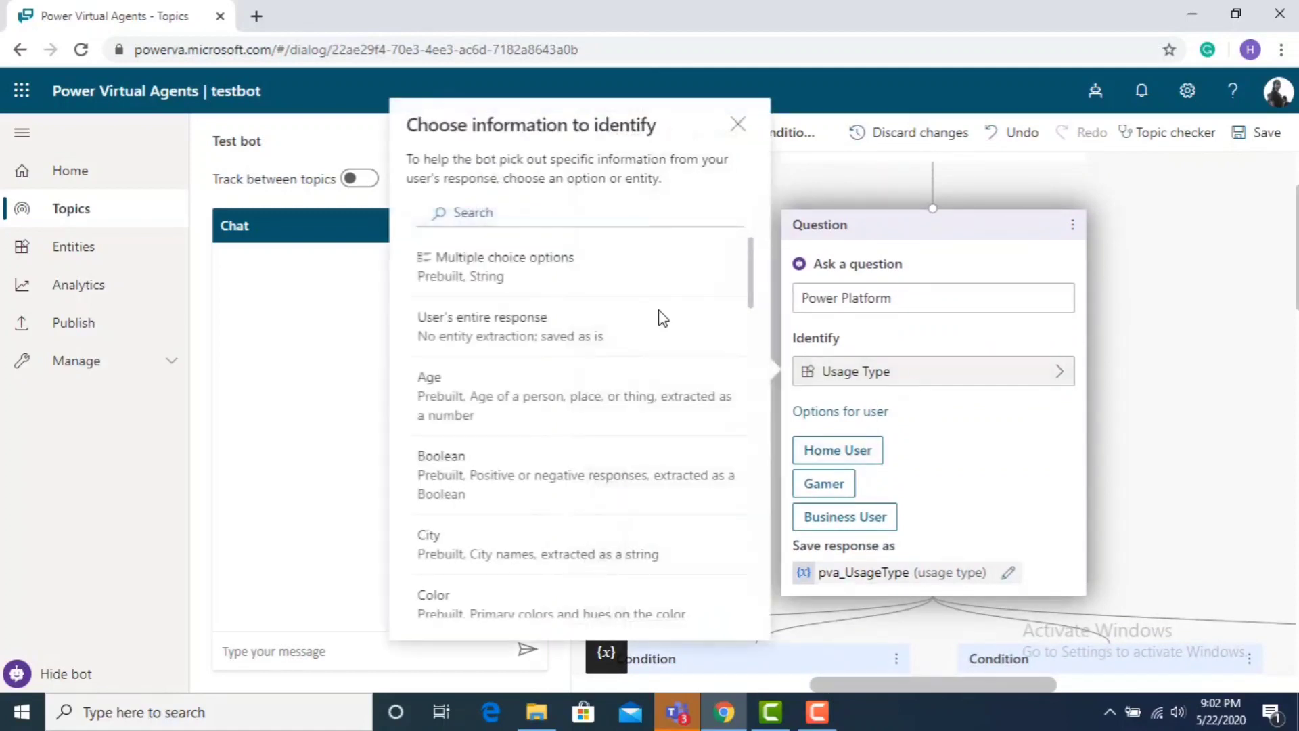
click(512, 262)
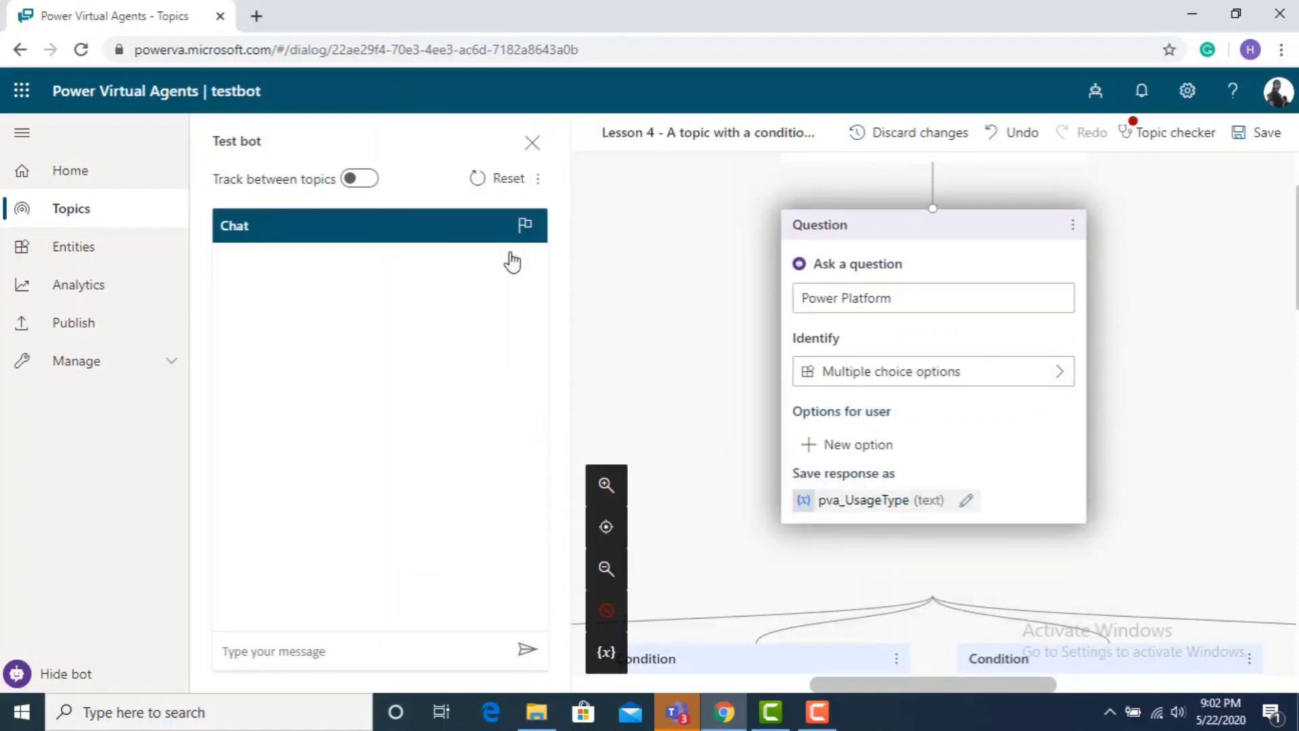
- Add the user options Beginner and Advanced to the Power Platform question
click(865, 452)
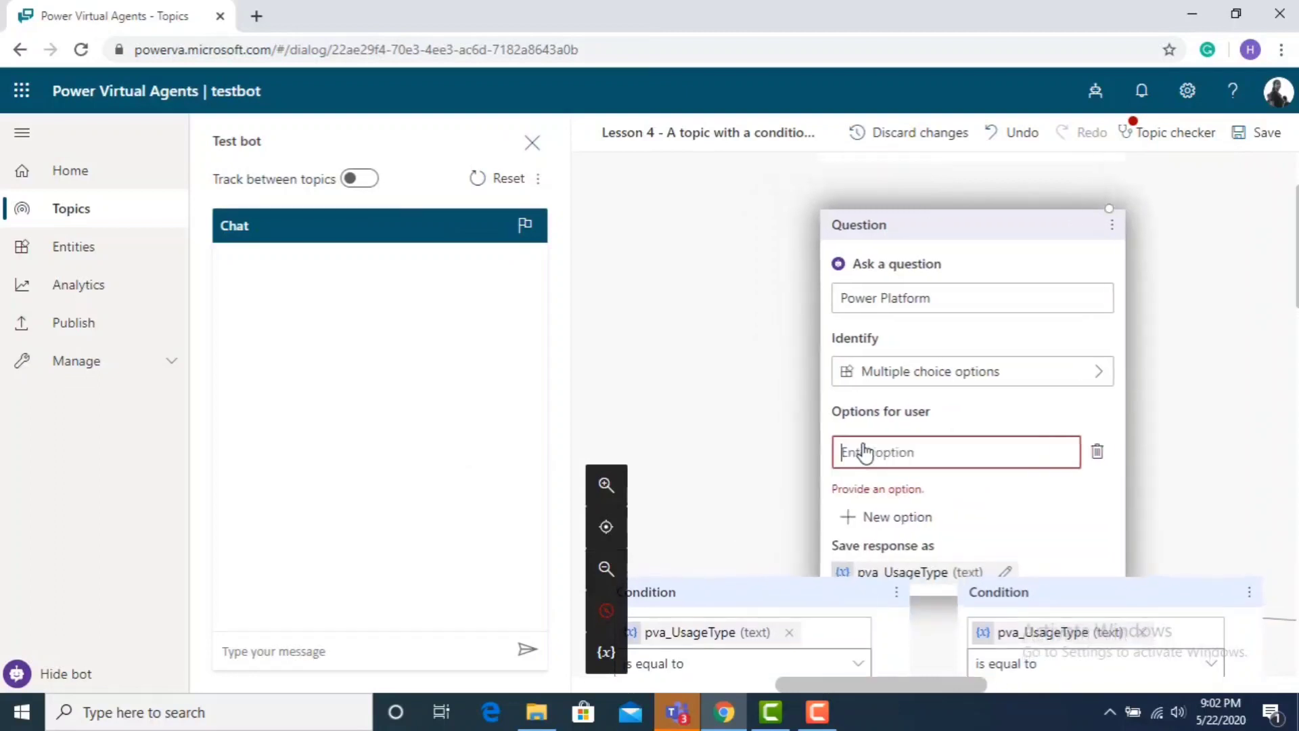
text(Beginner)
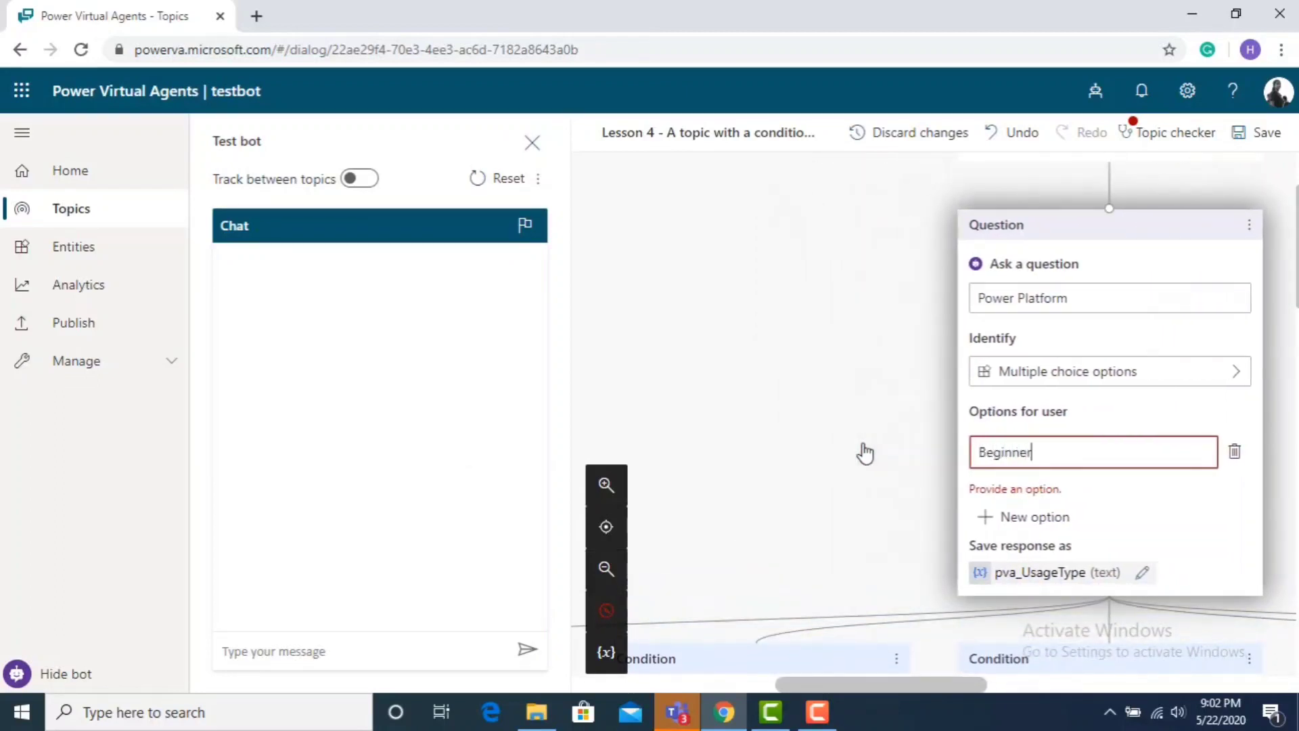
key(Return)
click(1045, 498)
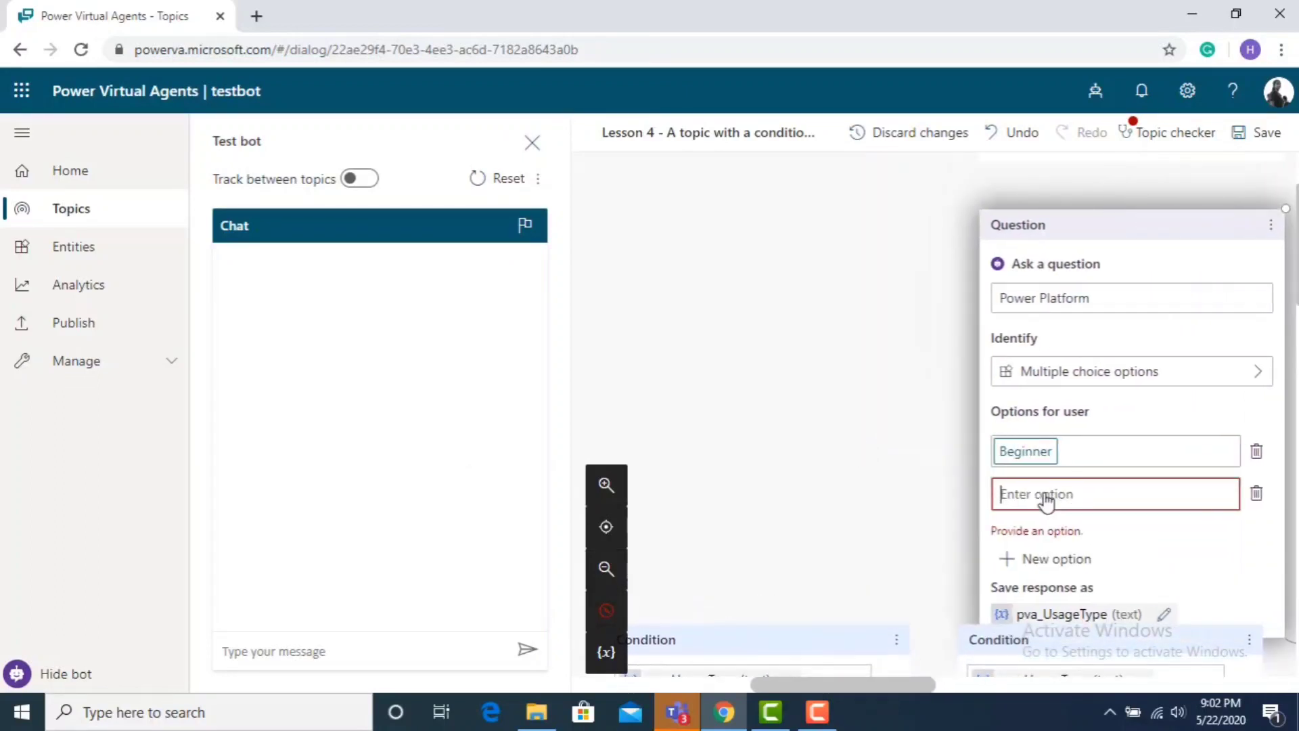
text(Ad)
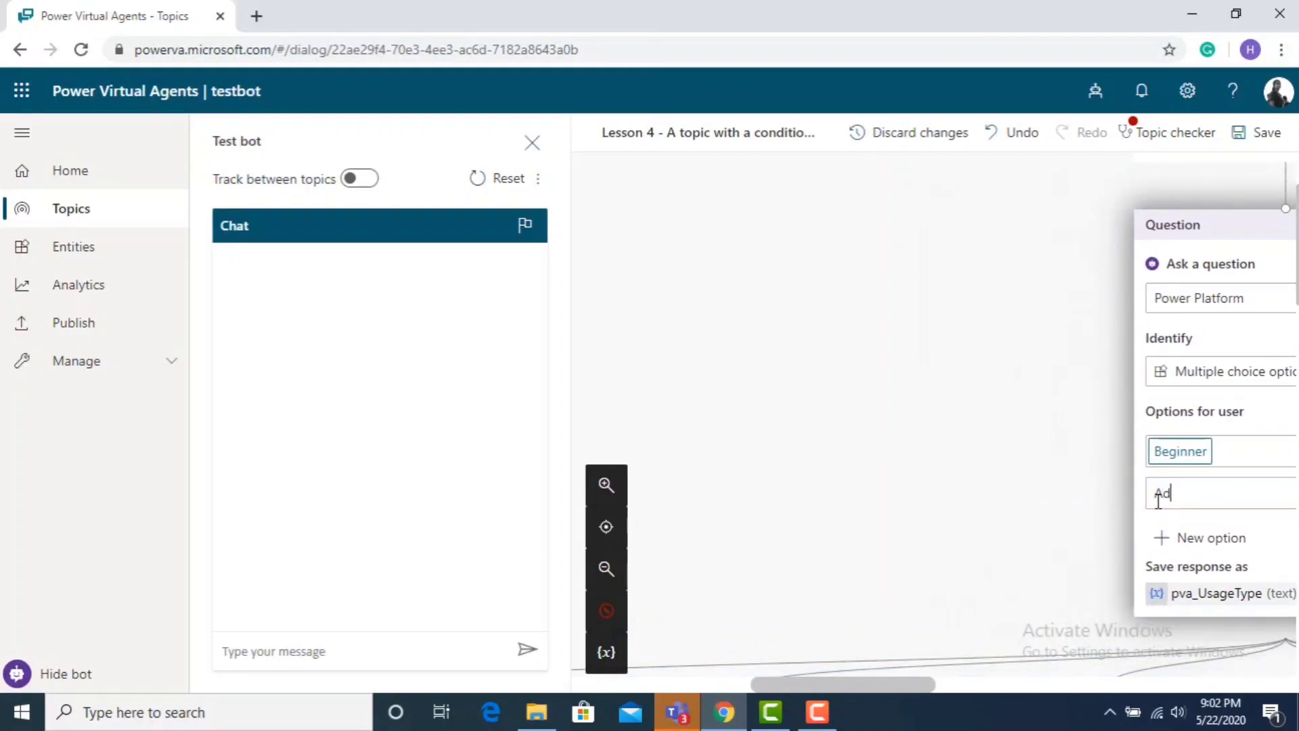
text(vanced)
key(Return)
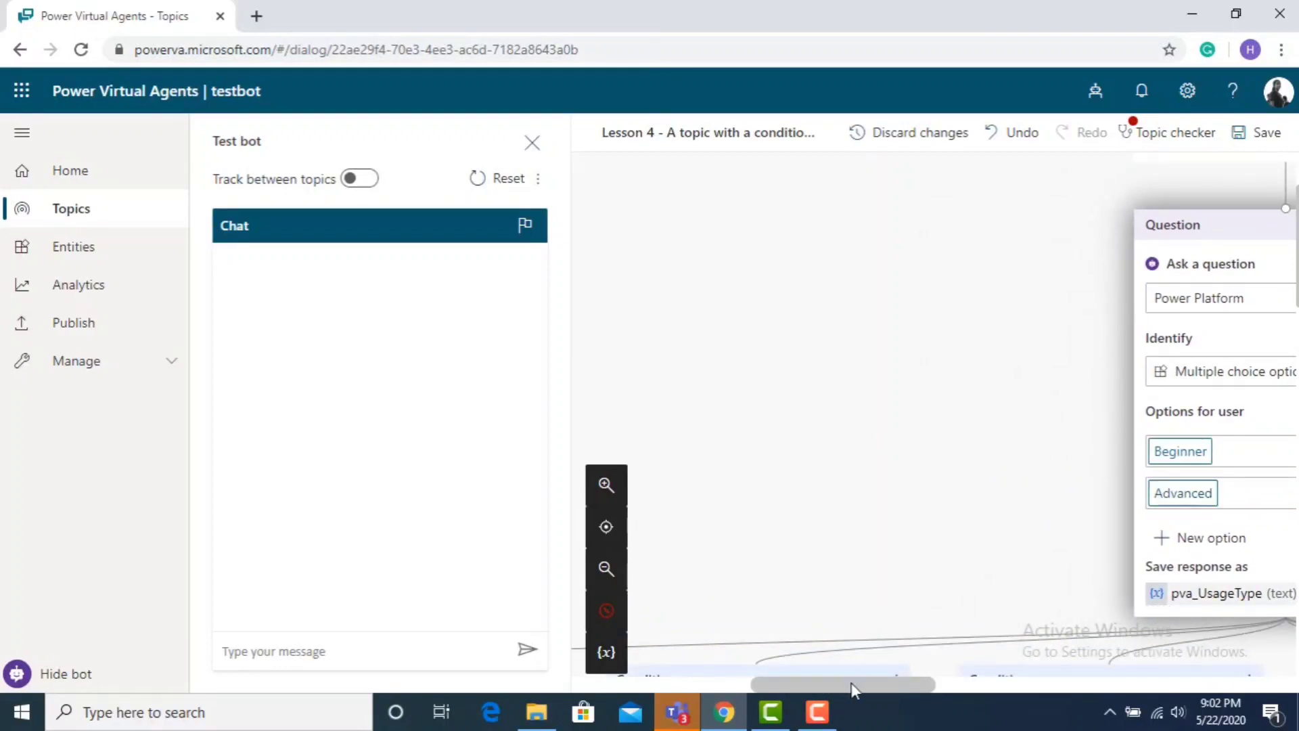
- Set the first condition's value to Beginner and the second's to Advanced, and delete the third condition with the empty value
drag(851, 689, 945, 685)
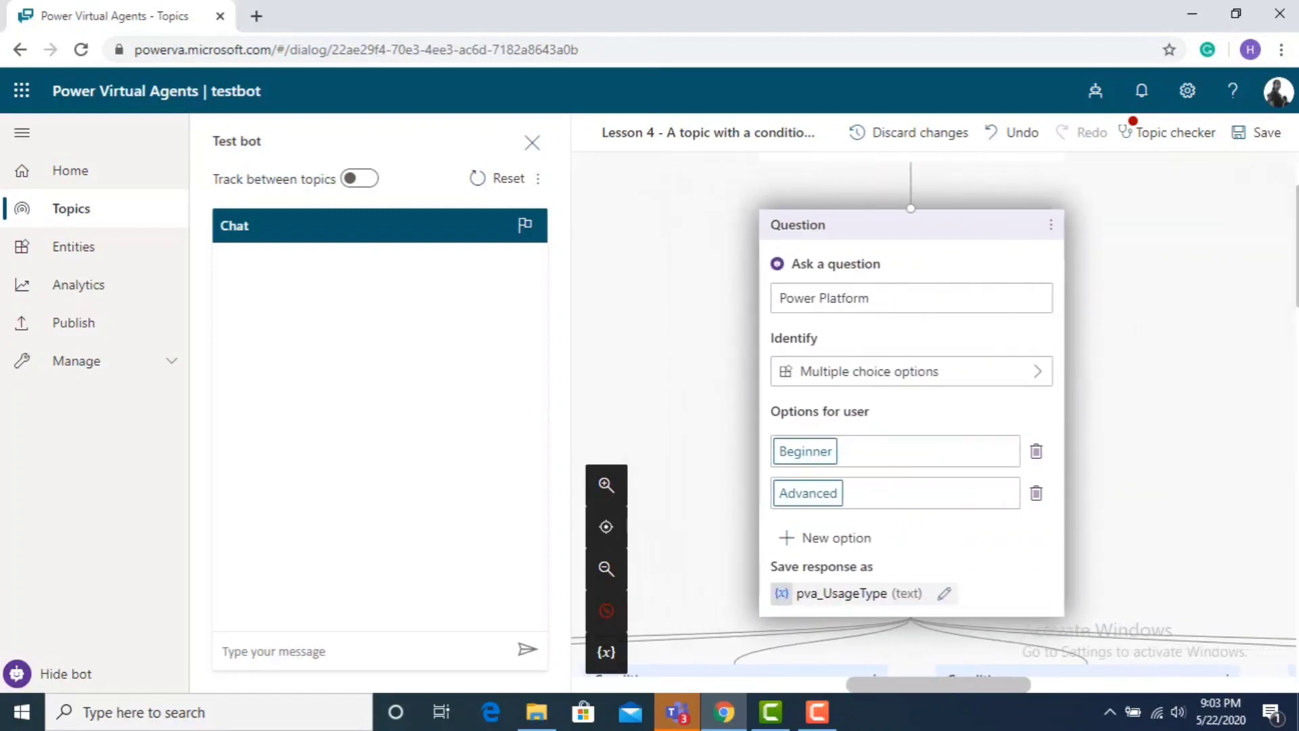
scroll(1113, 642, down, 4)
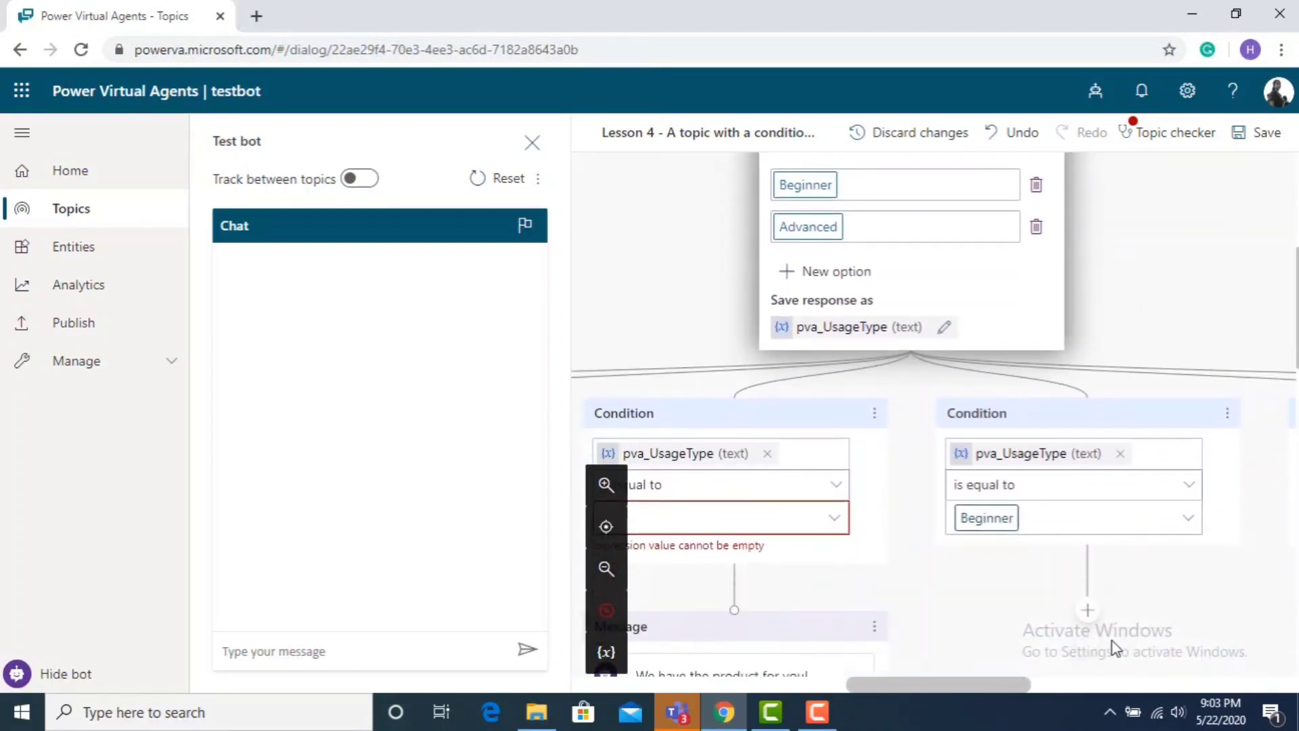
drag(998, 684, 789, 687)
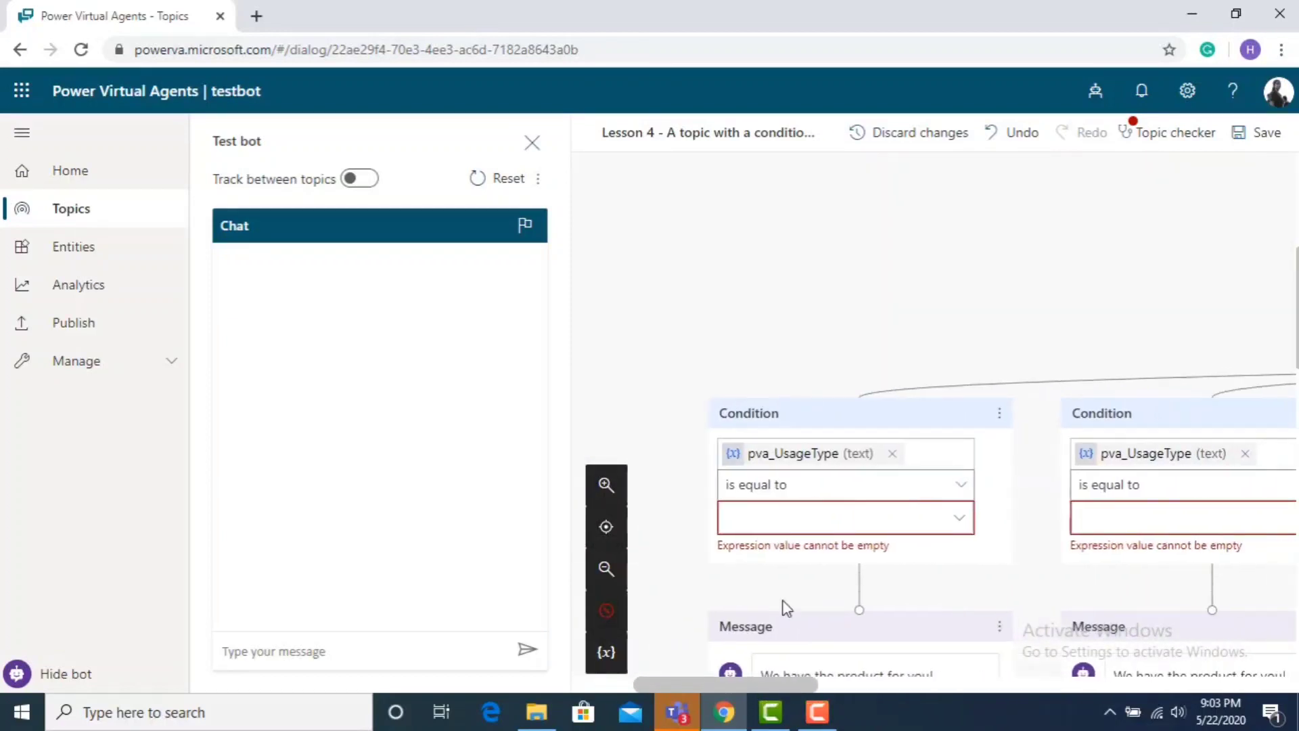
click(856, 518)
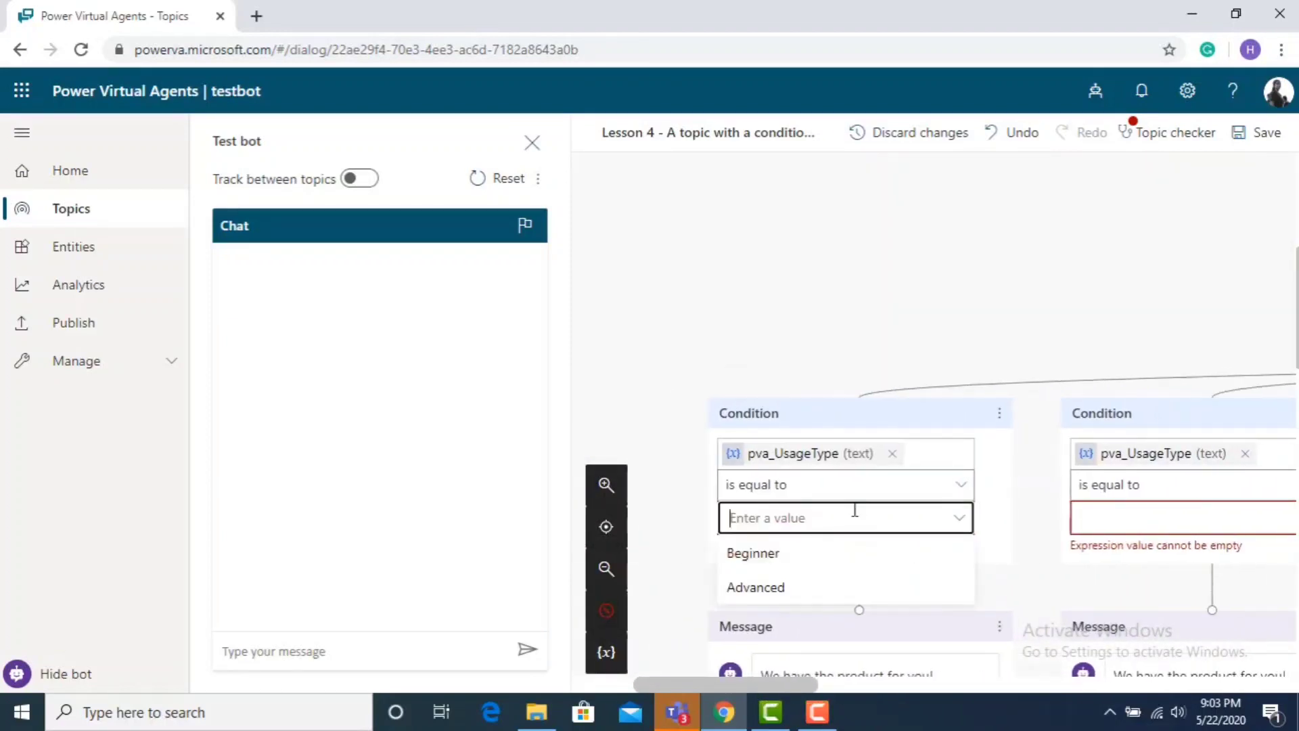
click(840, 551)
click(1176, 525)
click(1160, 583)
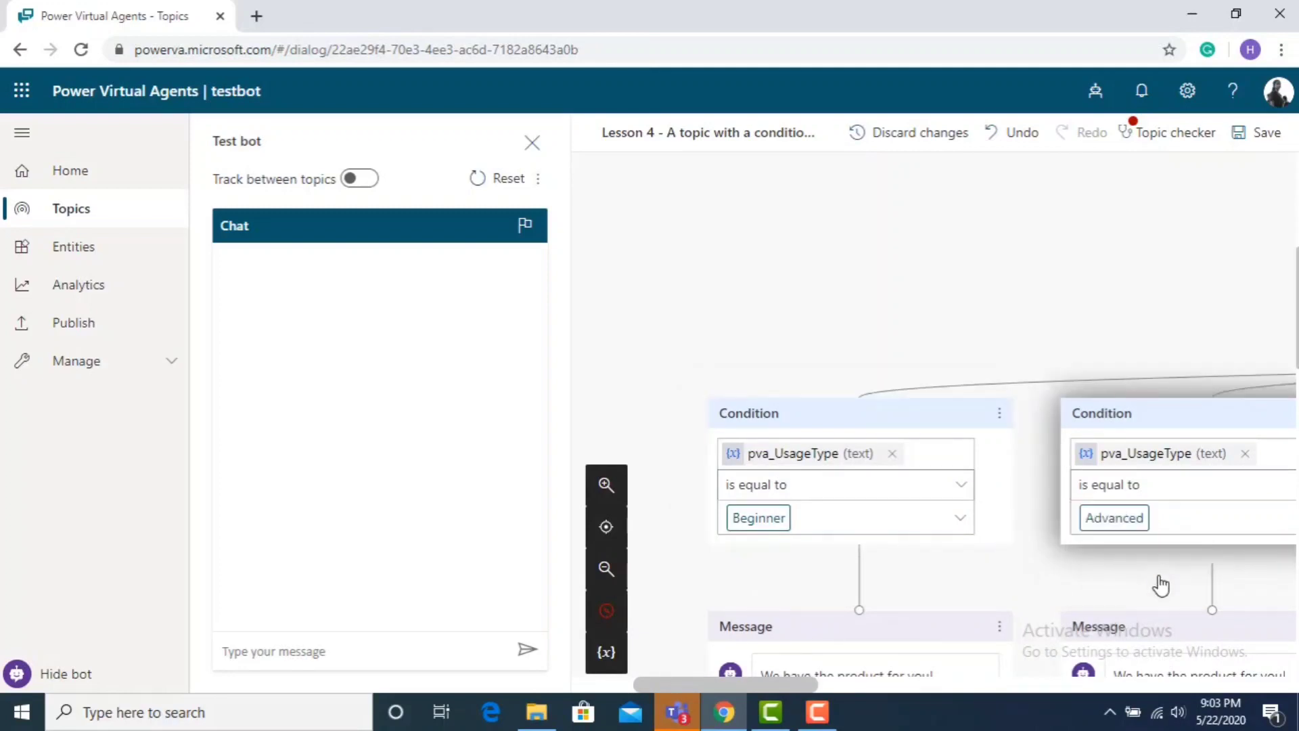
drag(787, 686, 910, 691)
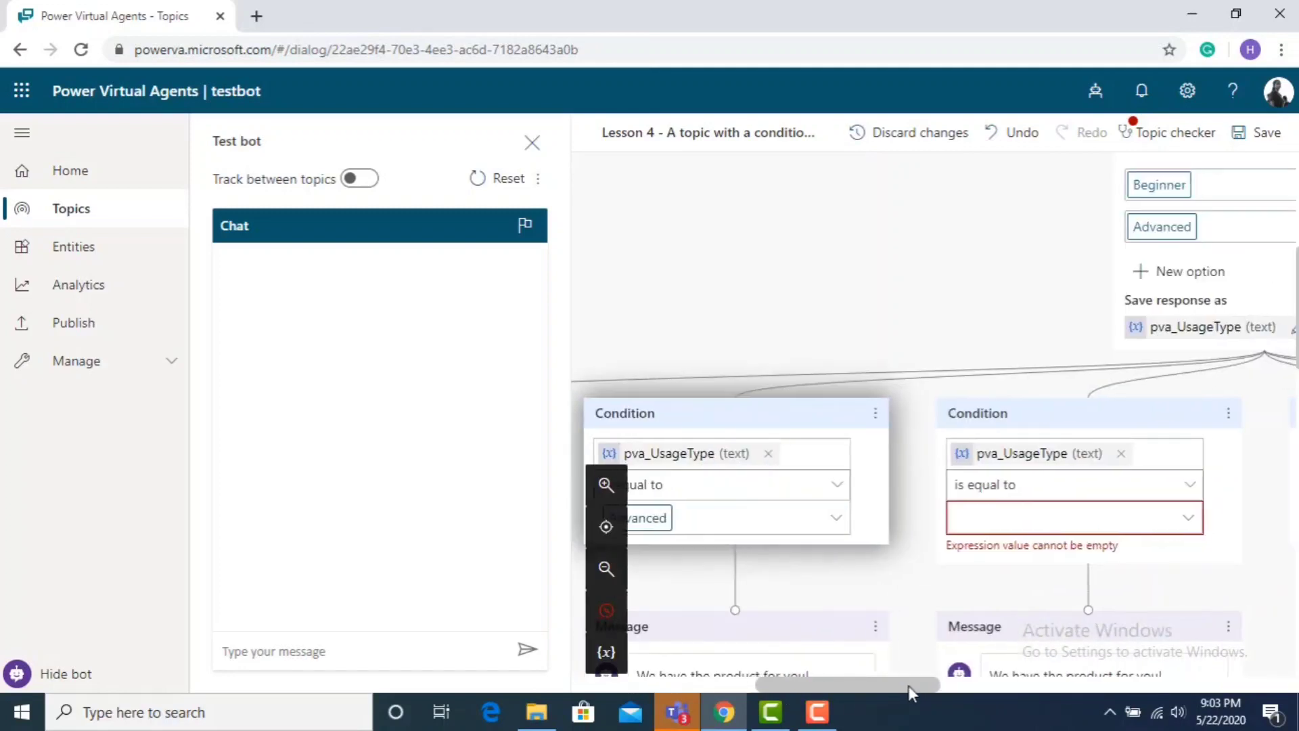
click(1228, 413)
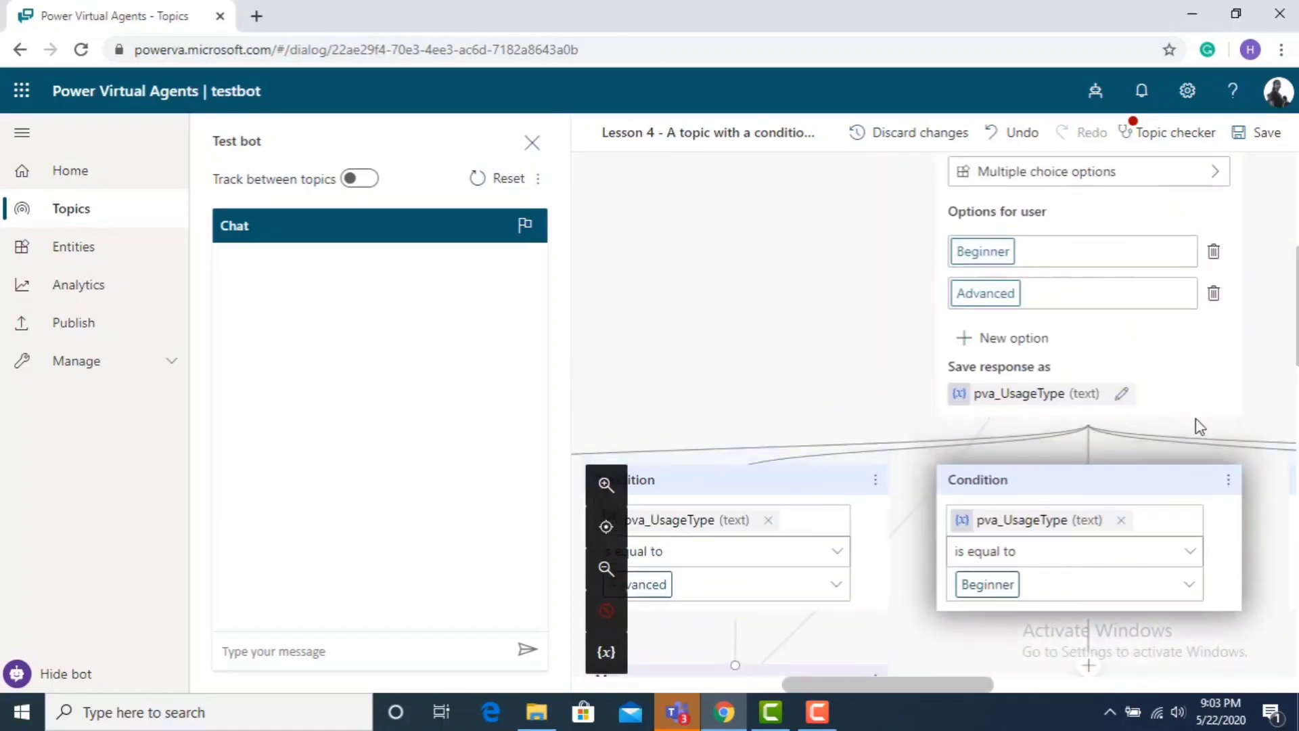
- Replace the message under the first Beginner condition with "Go ahead for power platform basics"
scroll(1199, 425, down, 3)
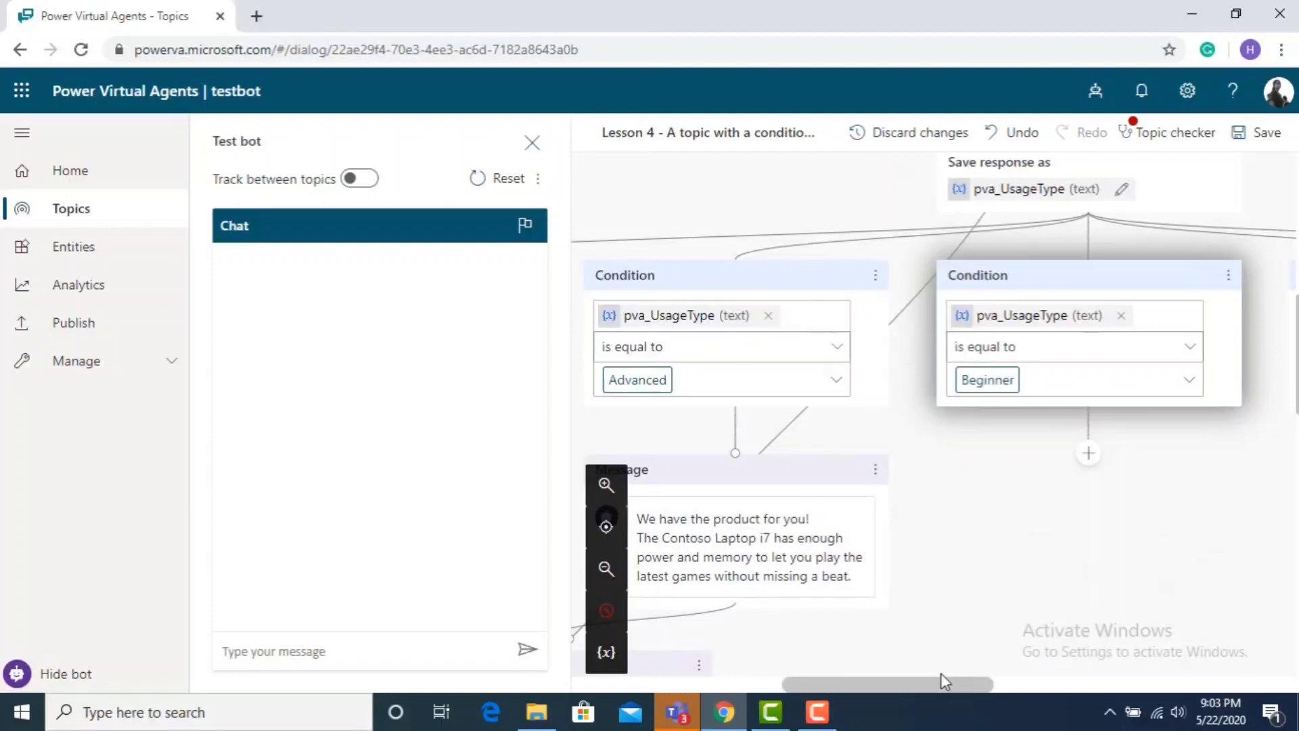
drag(943, 681, 782, 658)
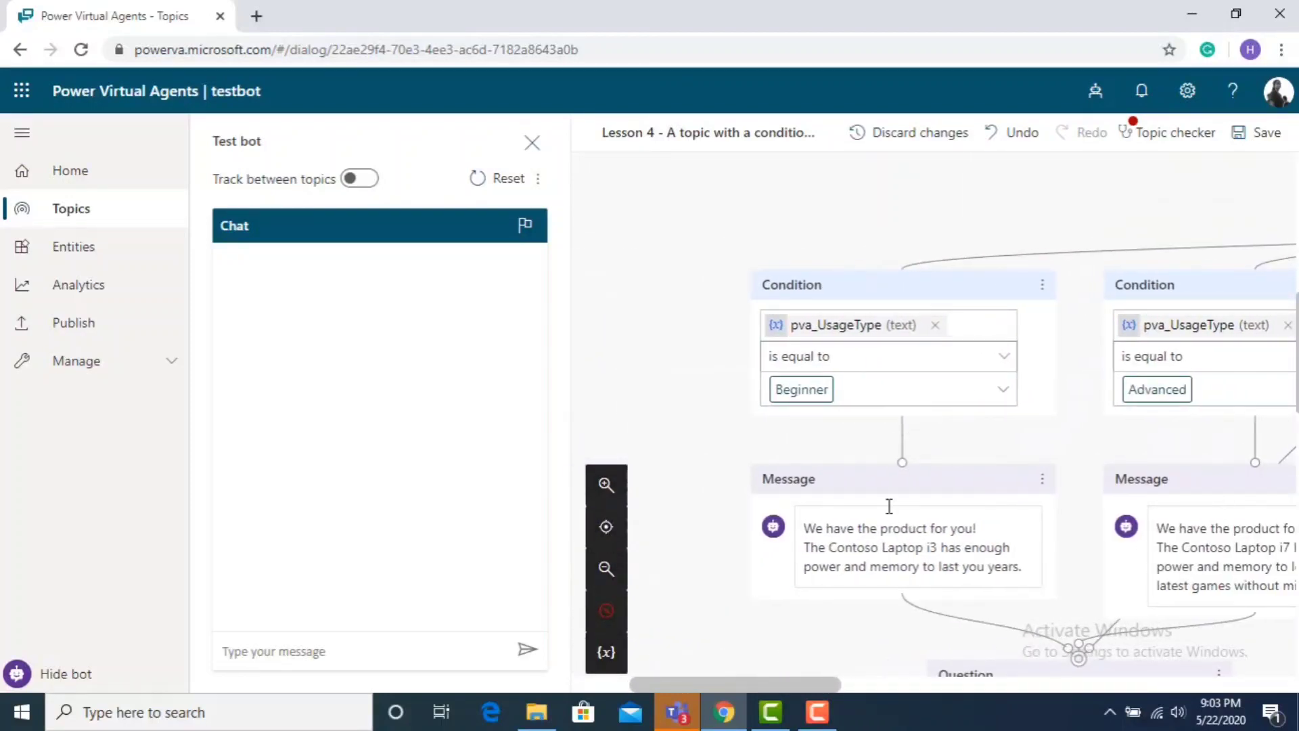
drag(1022, 566, 799, 529)
text(Go a)
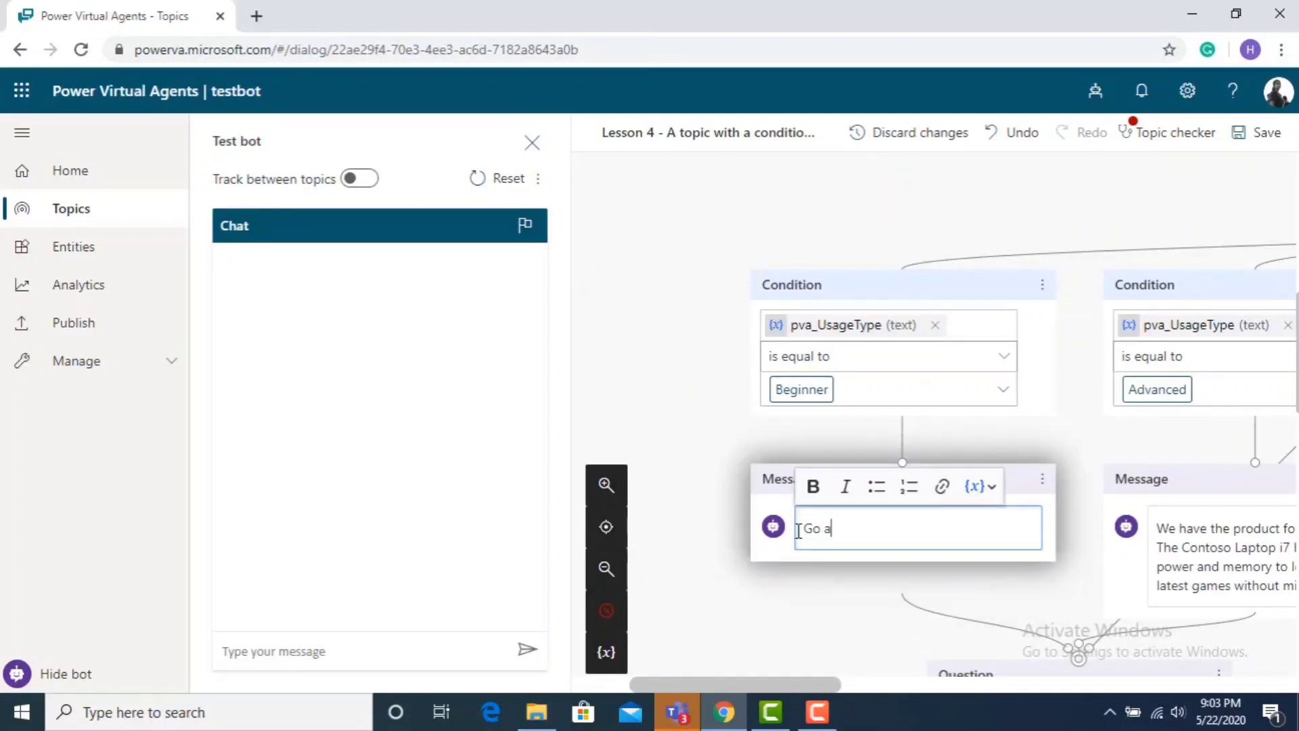
text(head for)
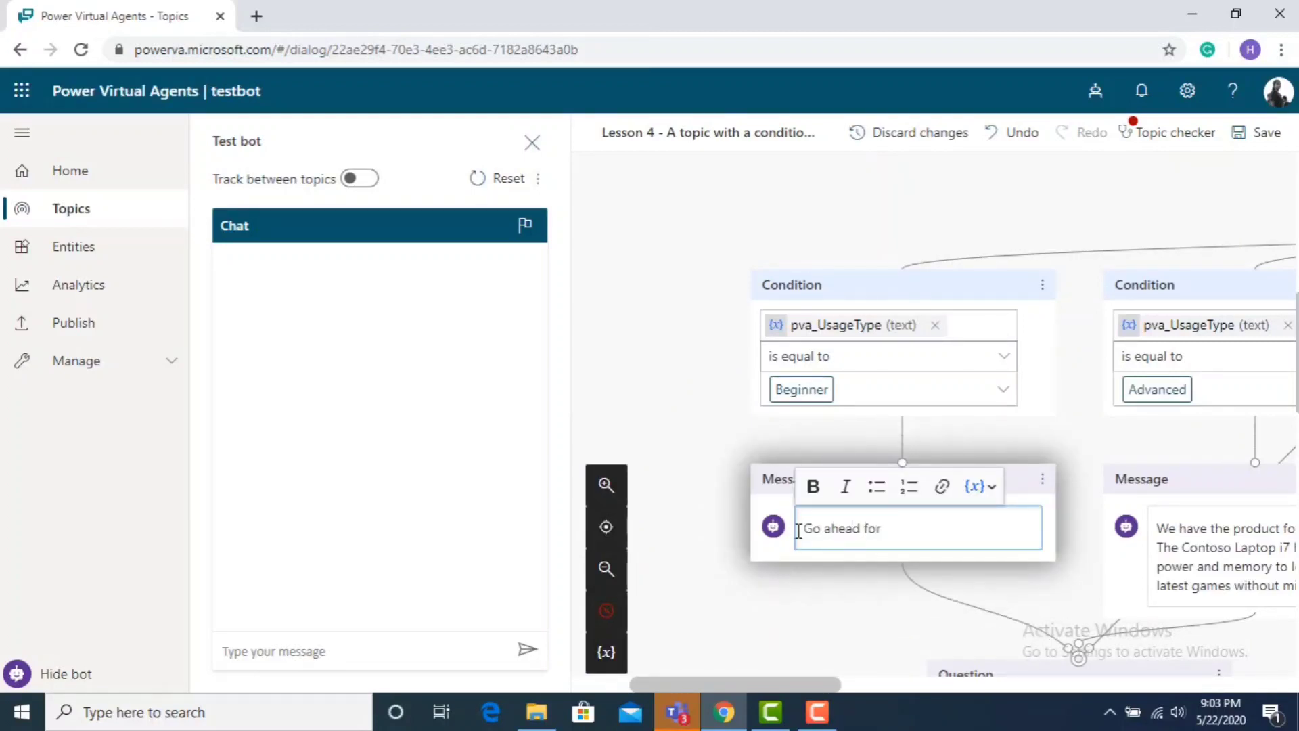
text( power platform basics)
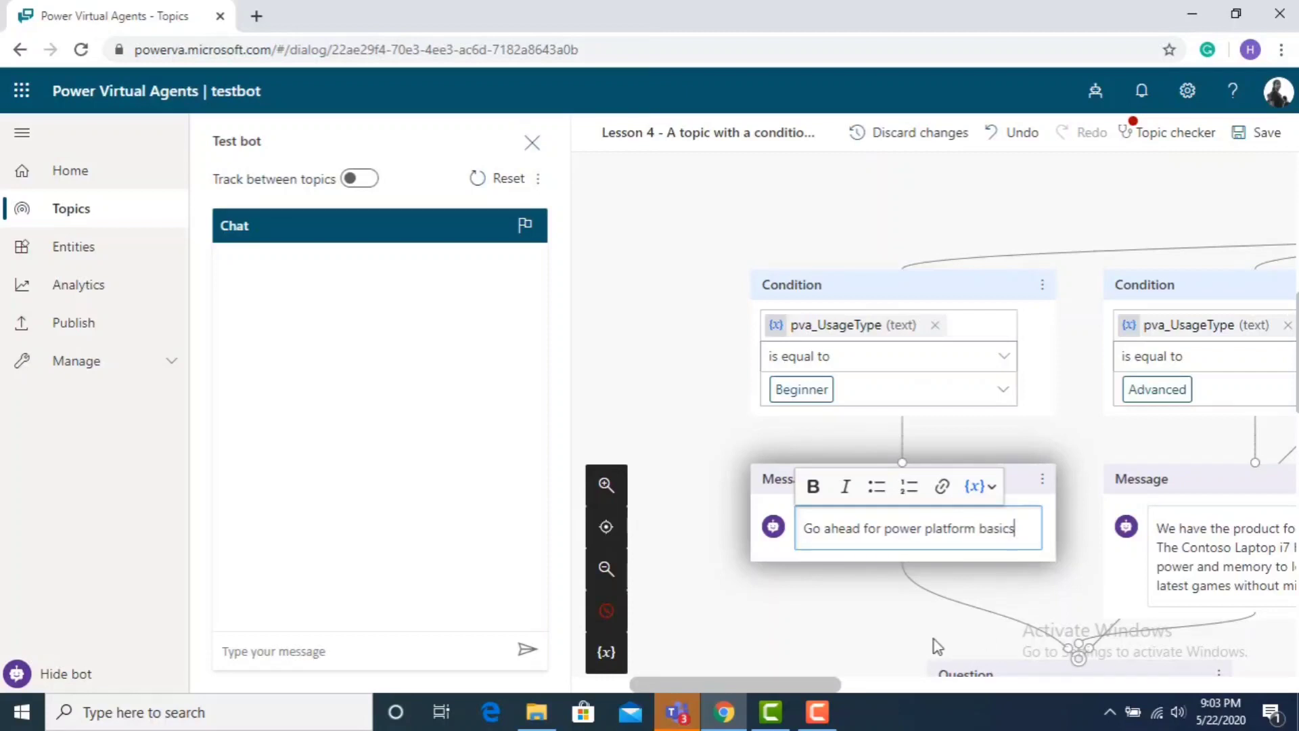
click(865, 669)
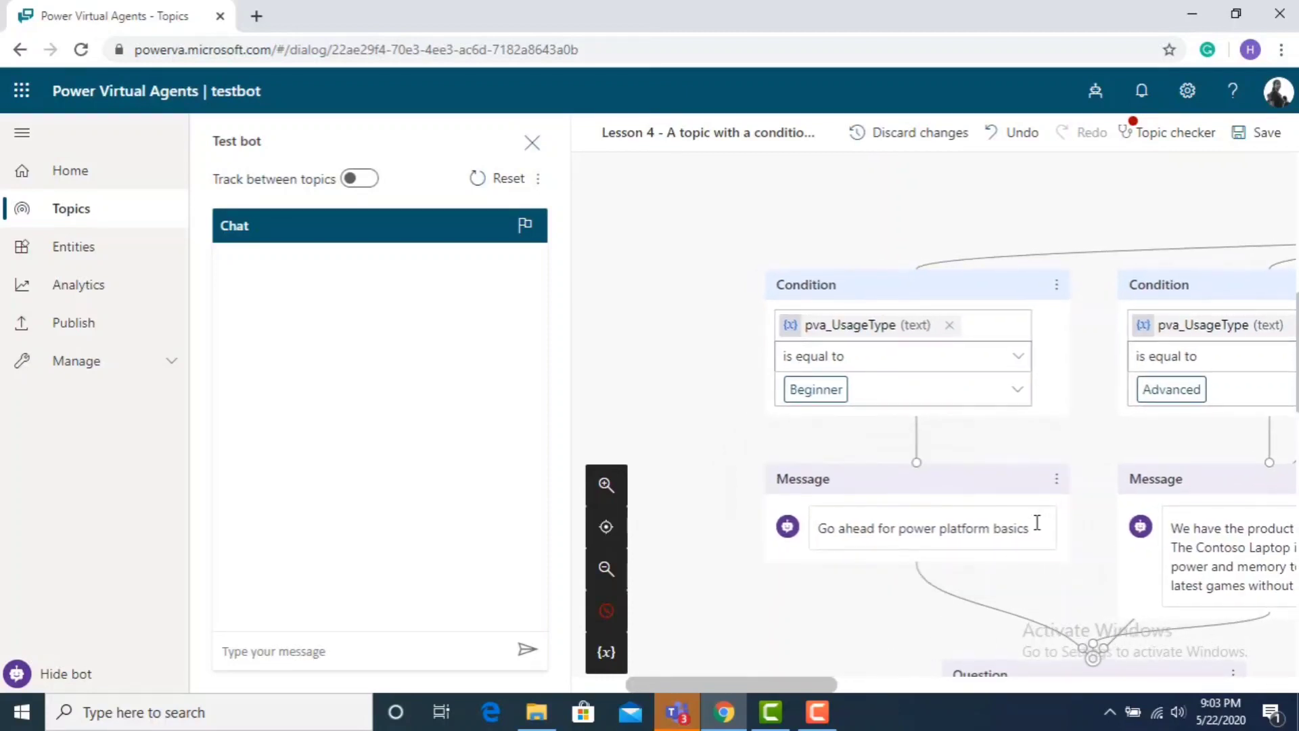
- Copy the Beginner message over the message under the Advanced condition and reword it to "Go ahead for power platform expert"
drag(1036, 523, 819, 523)
key(ctrl+c)
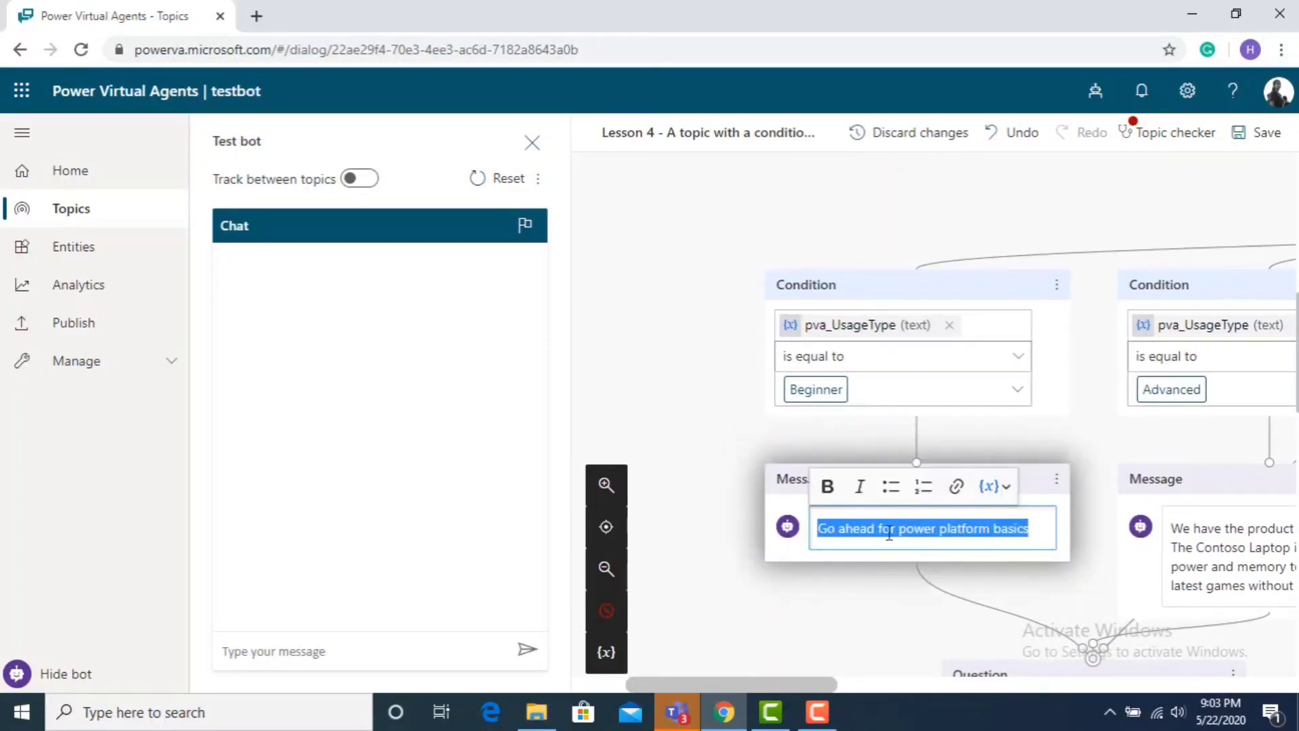
click(1199, 571)
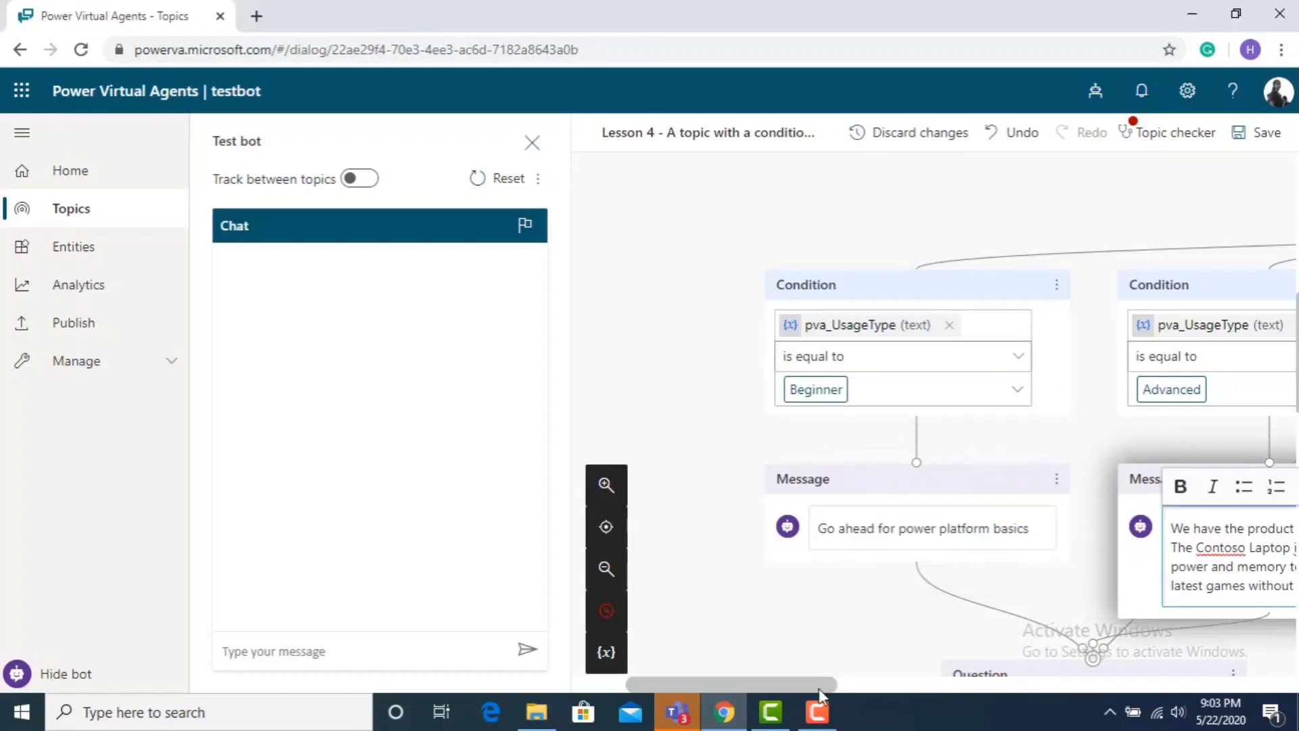
drag(821, 685, 900, 694)
click(1121, 590)
key(ctrl+a)
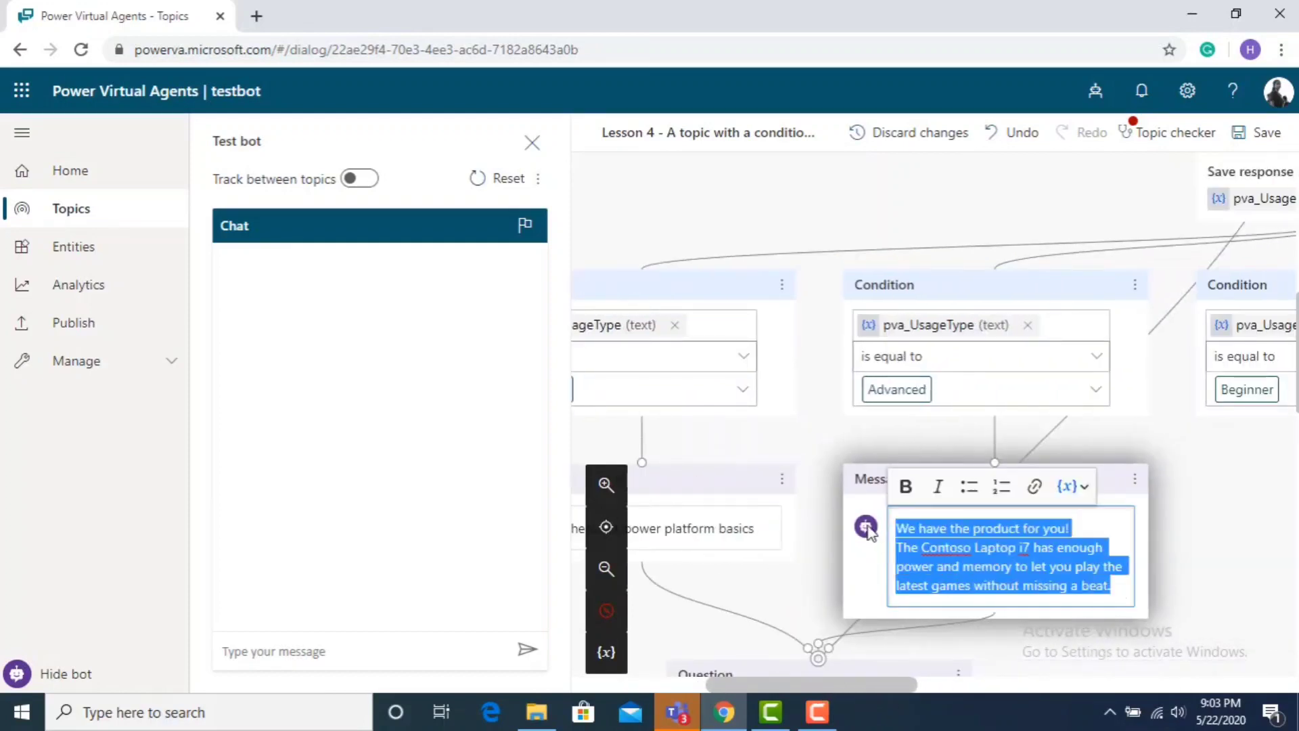
key(BackSpace)
key(ctrl+v)
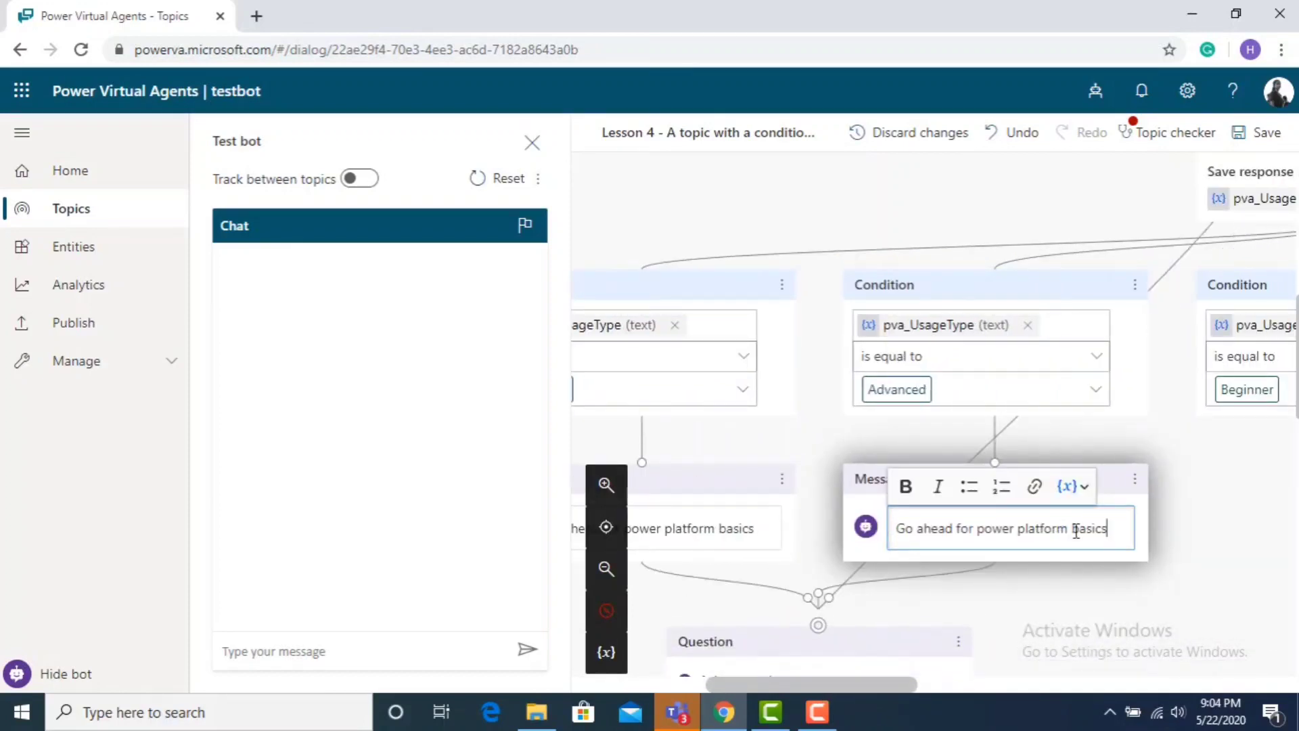
key(BackSpace)
key(BackSpace)
key(BackSpace)
key(BackSpace)
key(BackSpace)
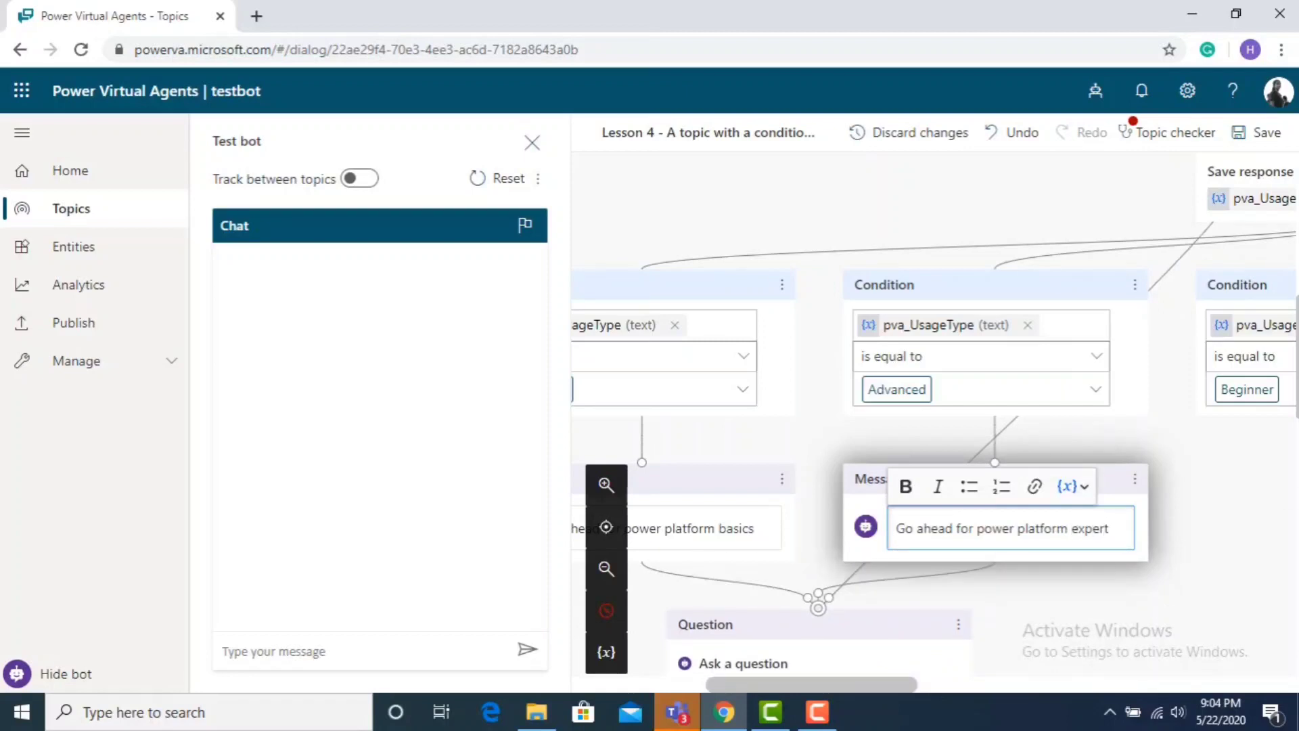
- Replace the question text "Shall I add this to your cart?" with "Do you want the link?"
scroll(786, 677, down, 3)
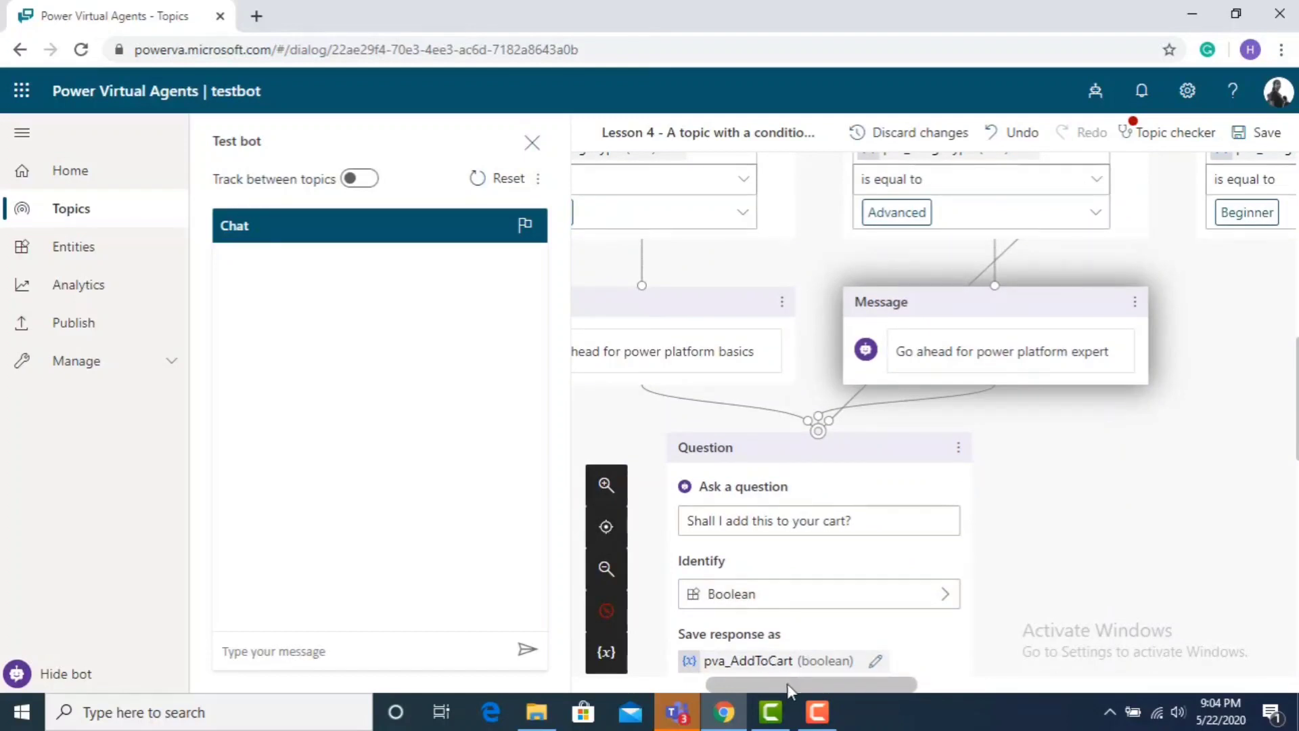
drag(787, 684, 761, 690)
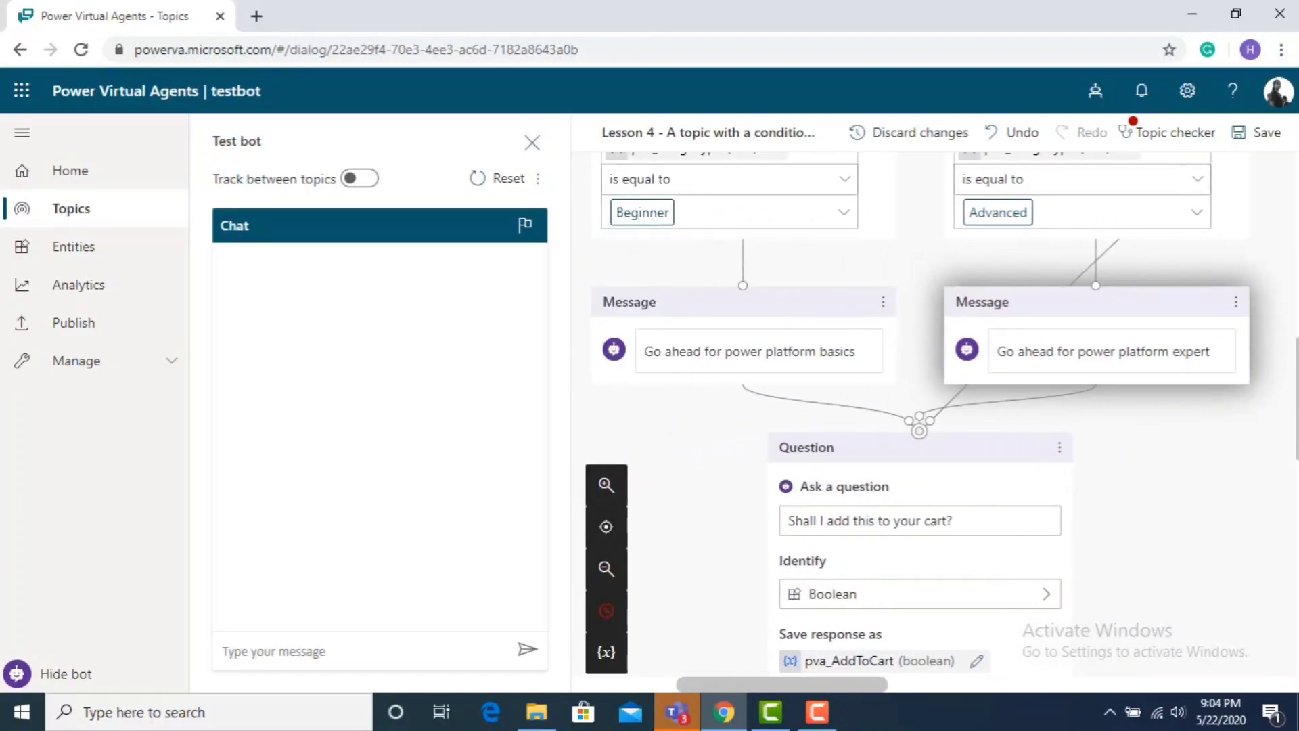
scroll(929, 413, down, 2)
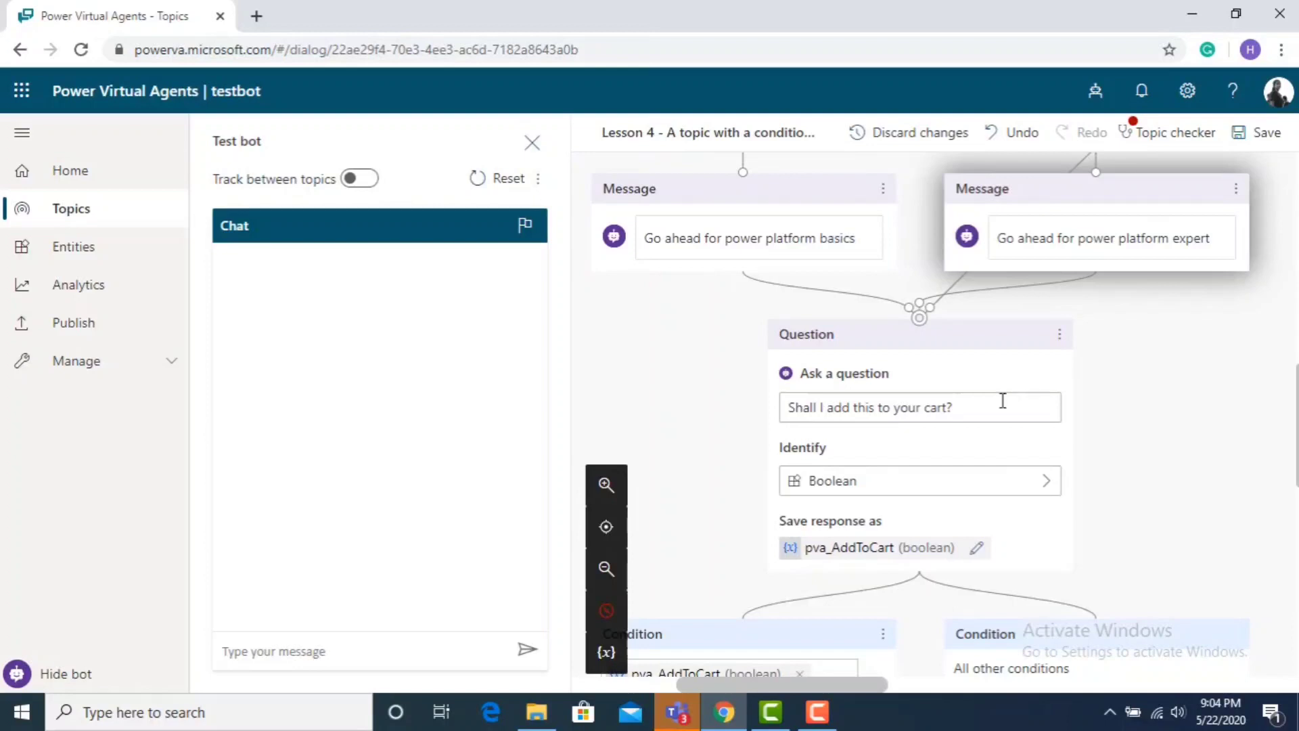
drag(993, 413, 777, 396)
key(BackSpace)
text(D)
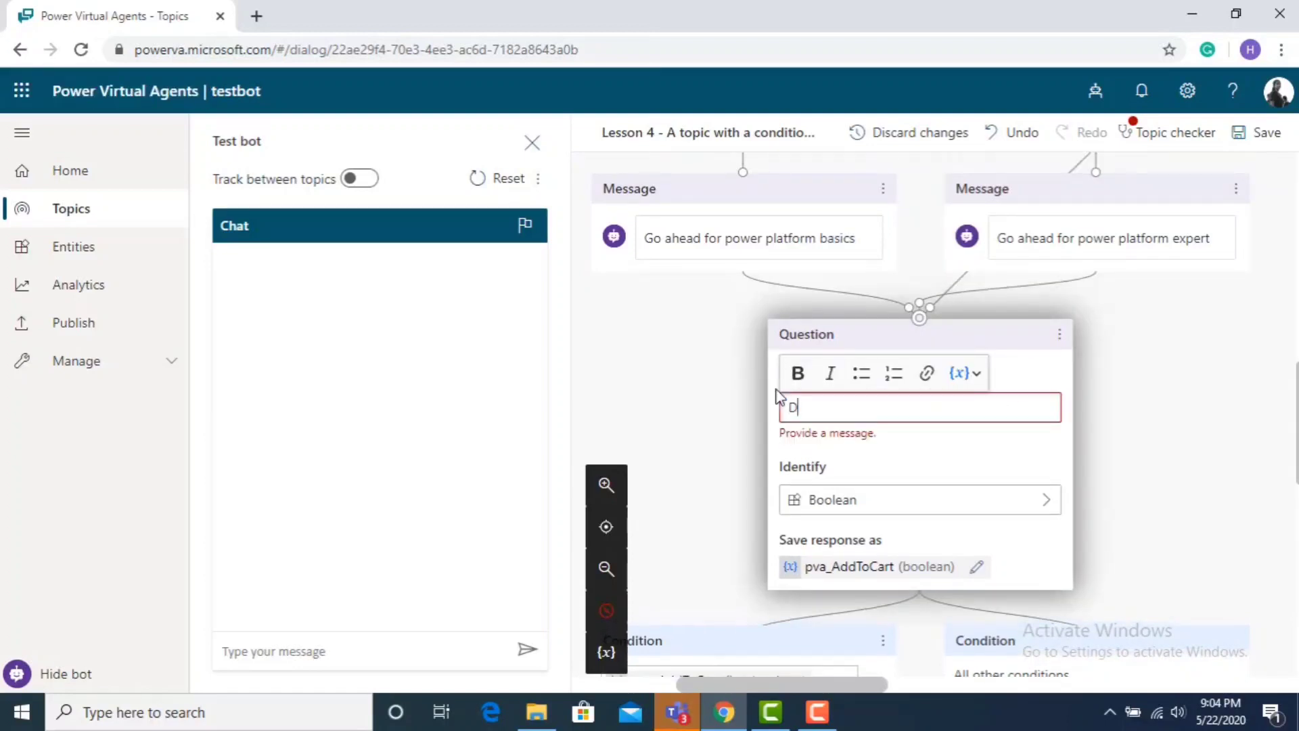
text(o you wan)
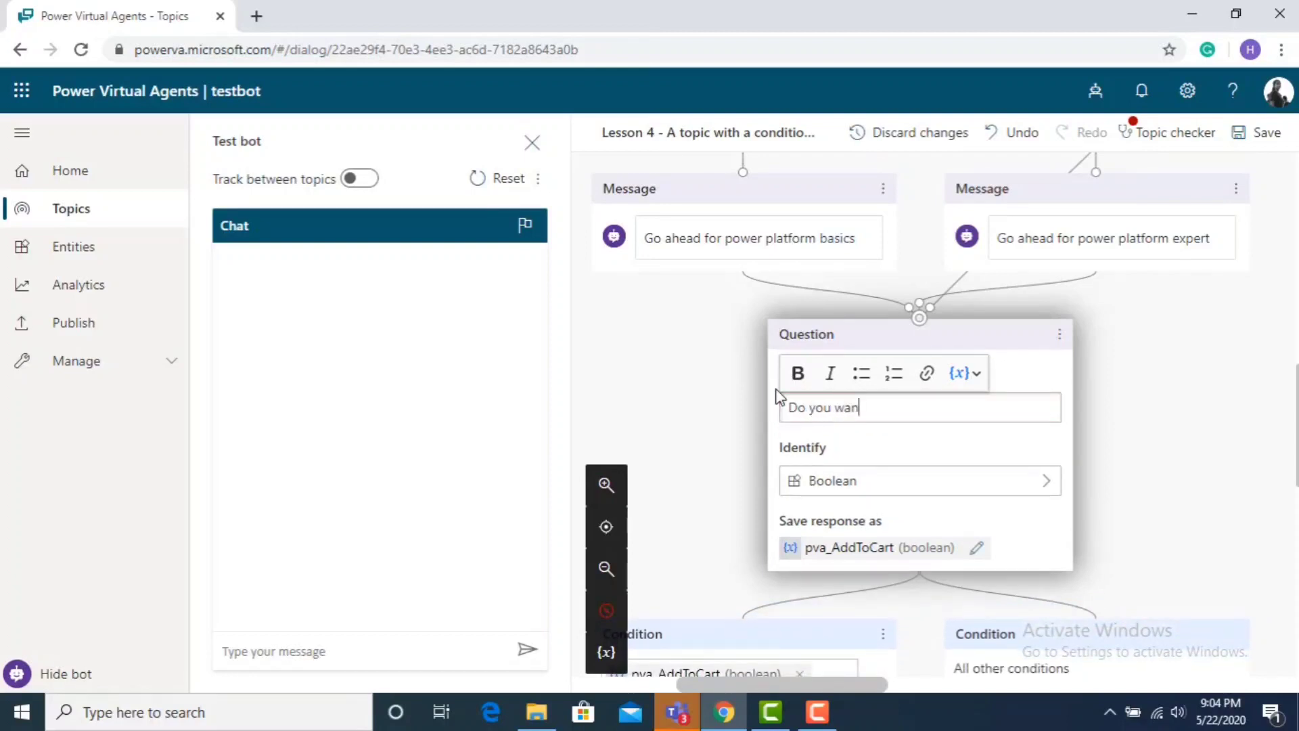
text(t to gp)
text(the link?)
click(876, 482)
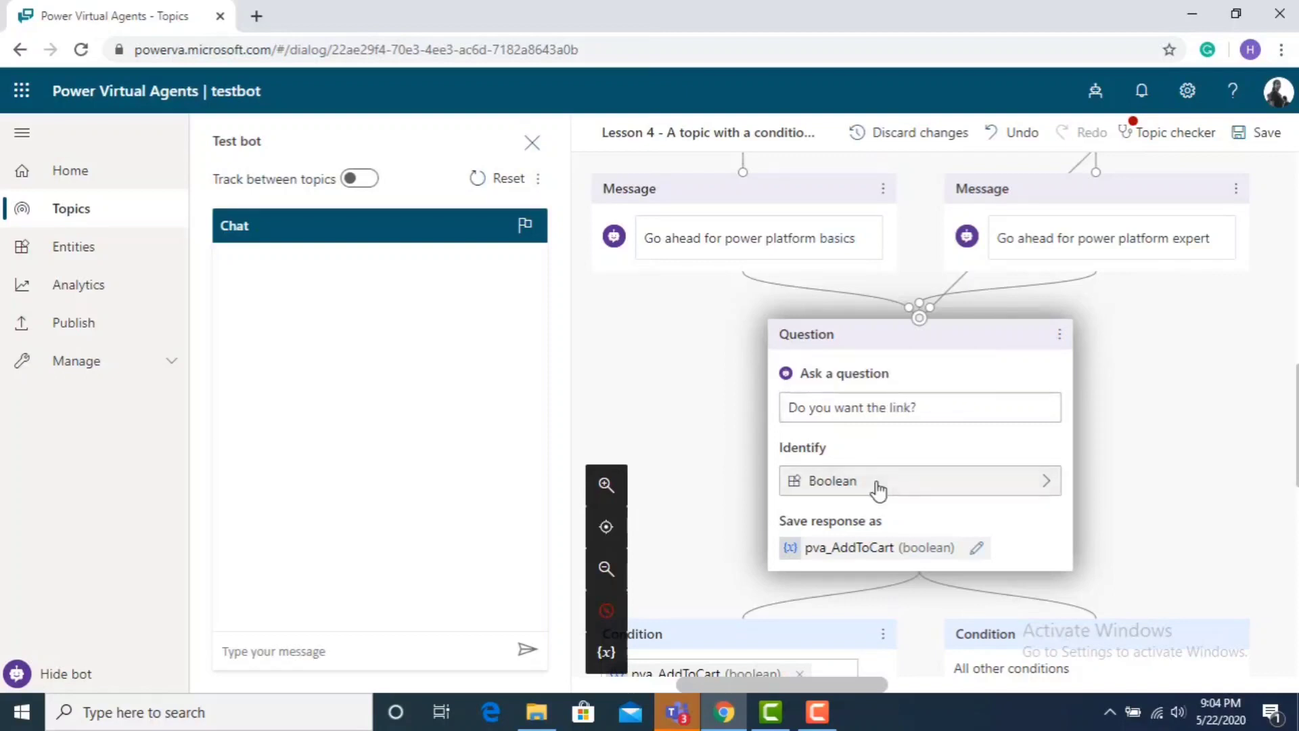
click(1100, 500)
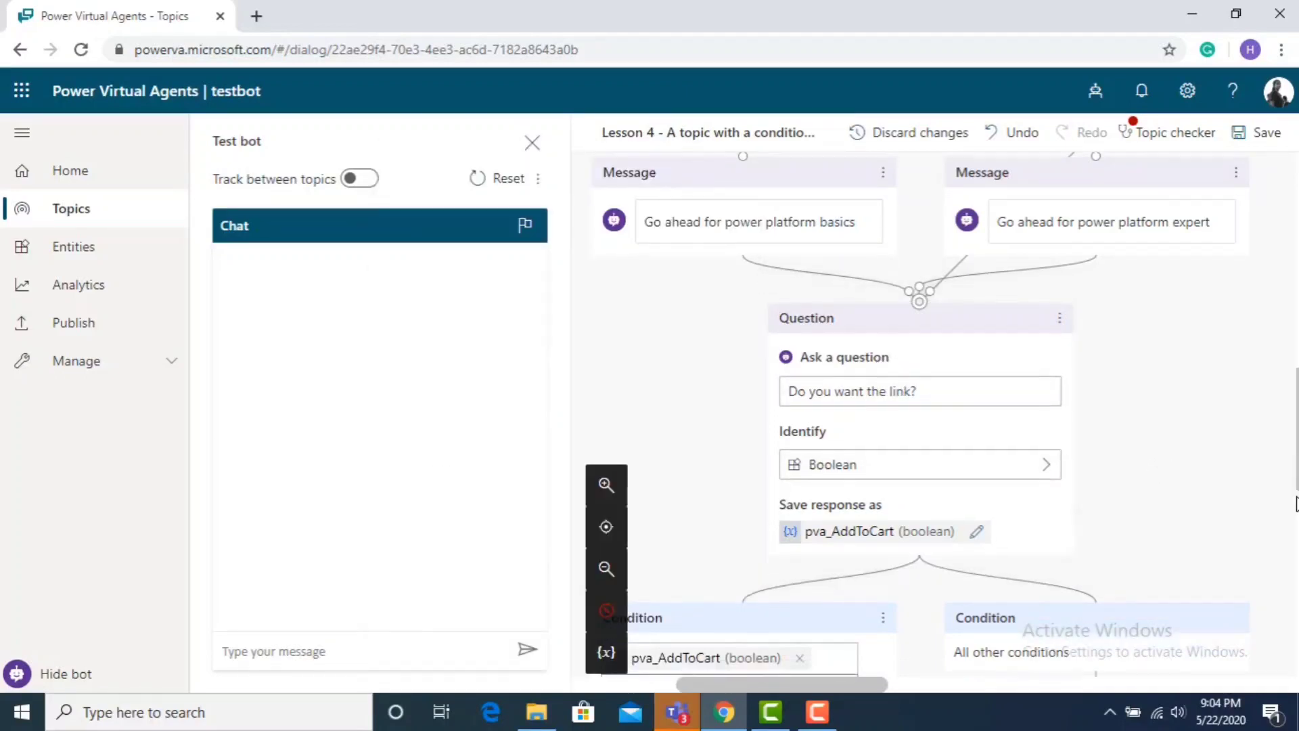
scroll(1298, 521, down, 4)
drag(828, 684, 817, 694)
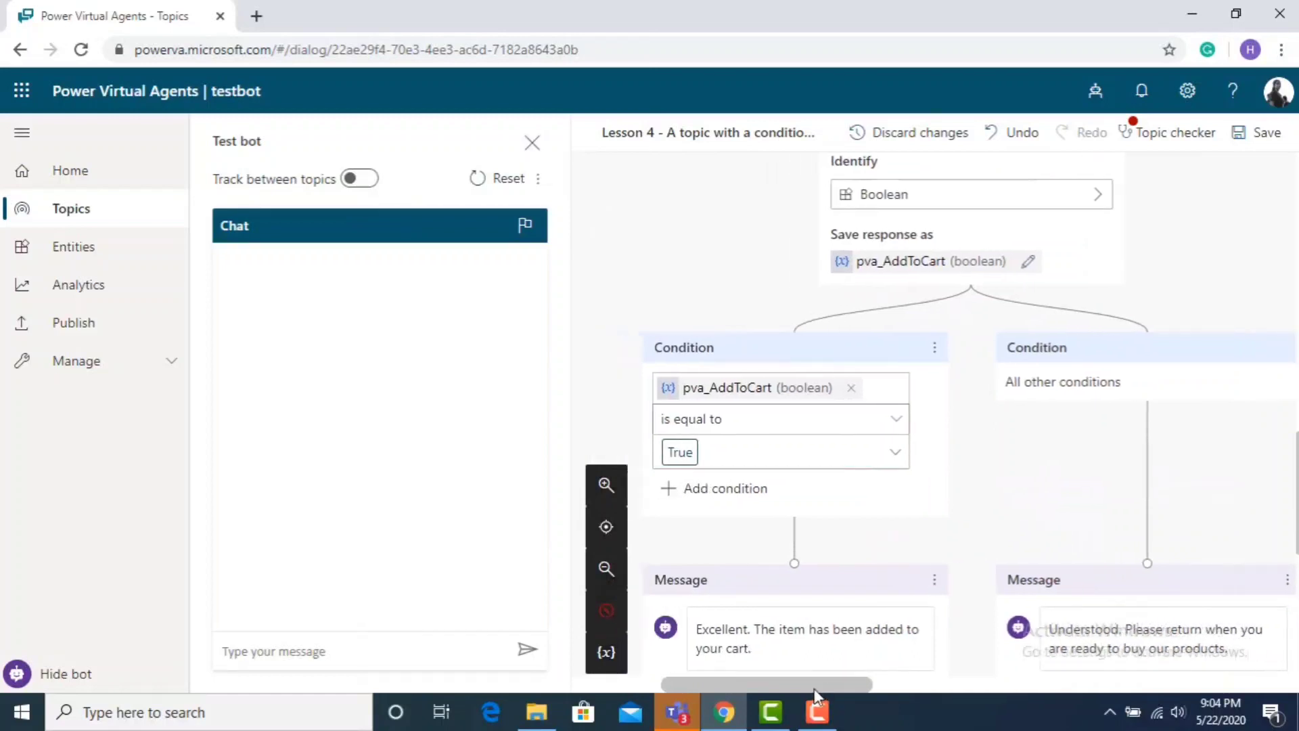
scroll(809, 558, down, 2)
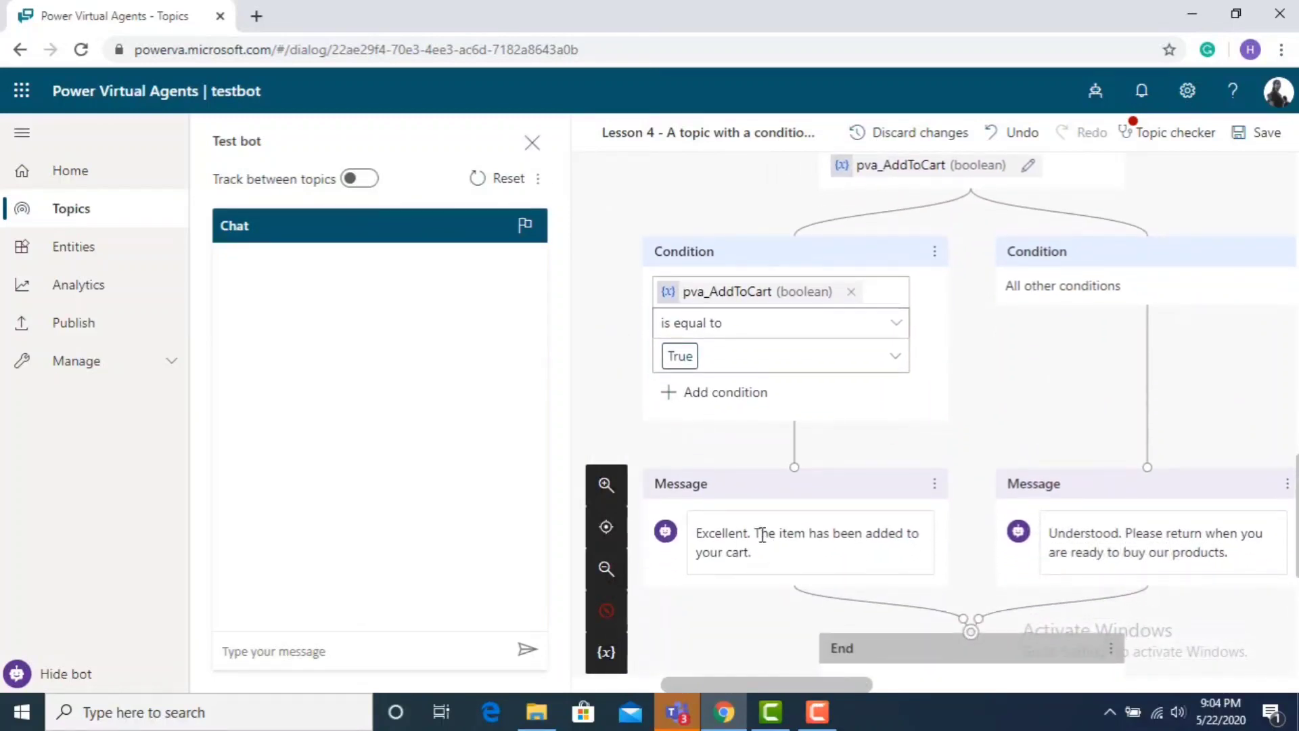
drag(754, 532, 770, 548)
key(BackSpace)
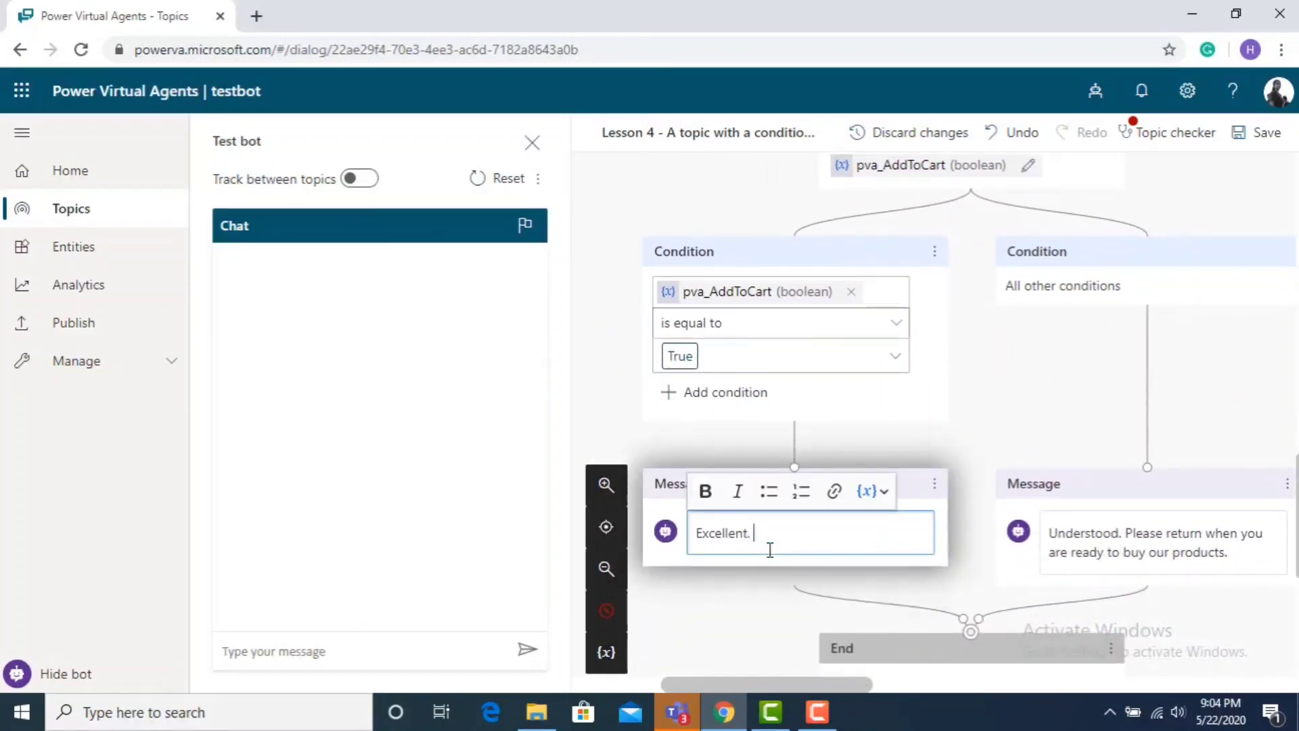
text(F)
text(o to www)
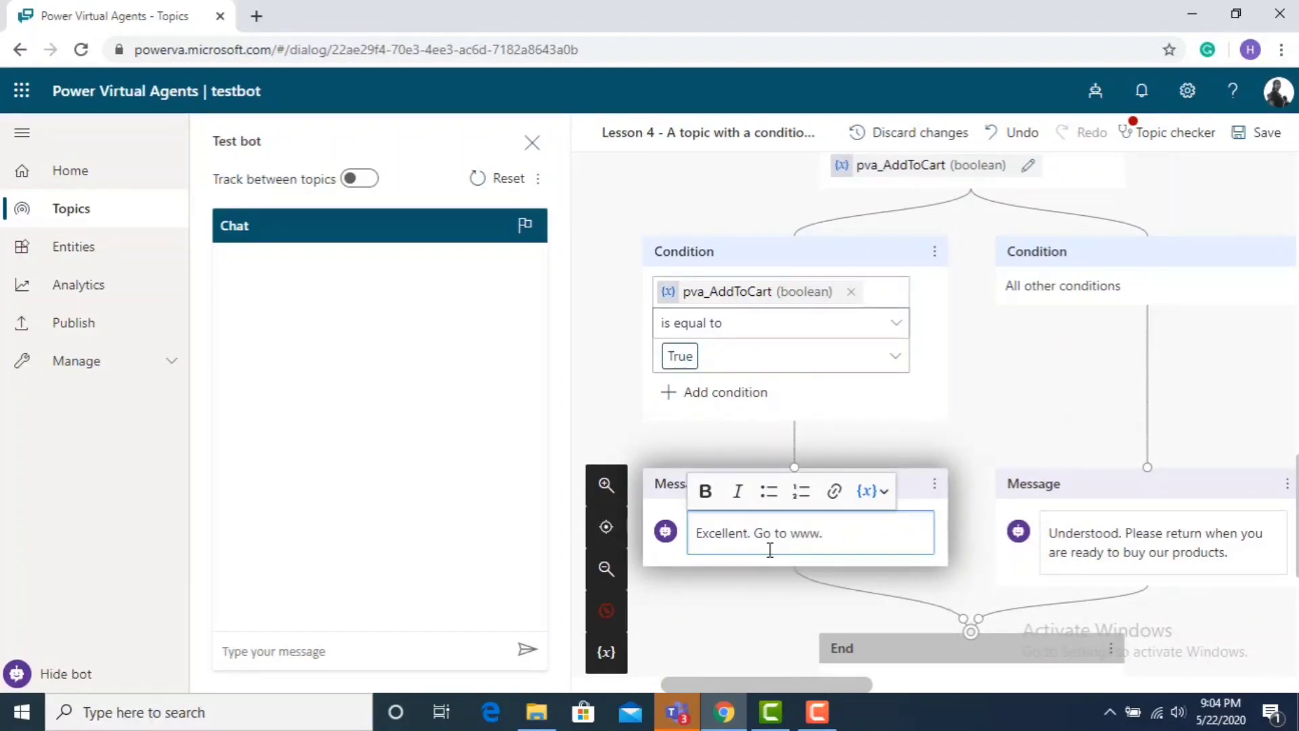
text(.xyz.com)
- Reword the message under All other conditions to "Understood. Have a great day ahead" and save the topic
click(1219, 559)
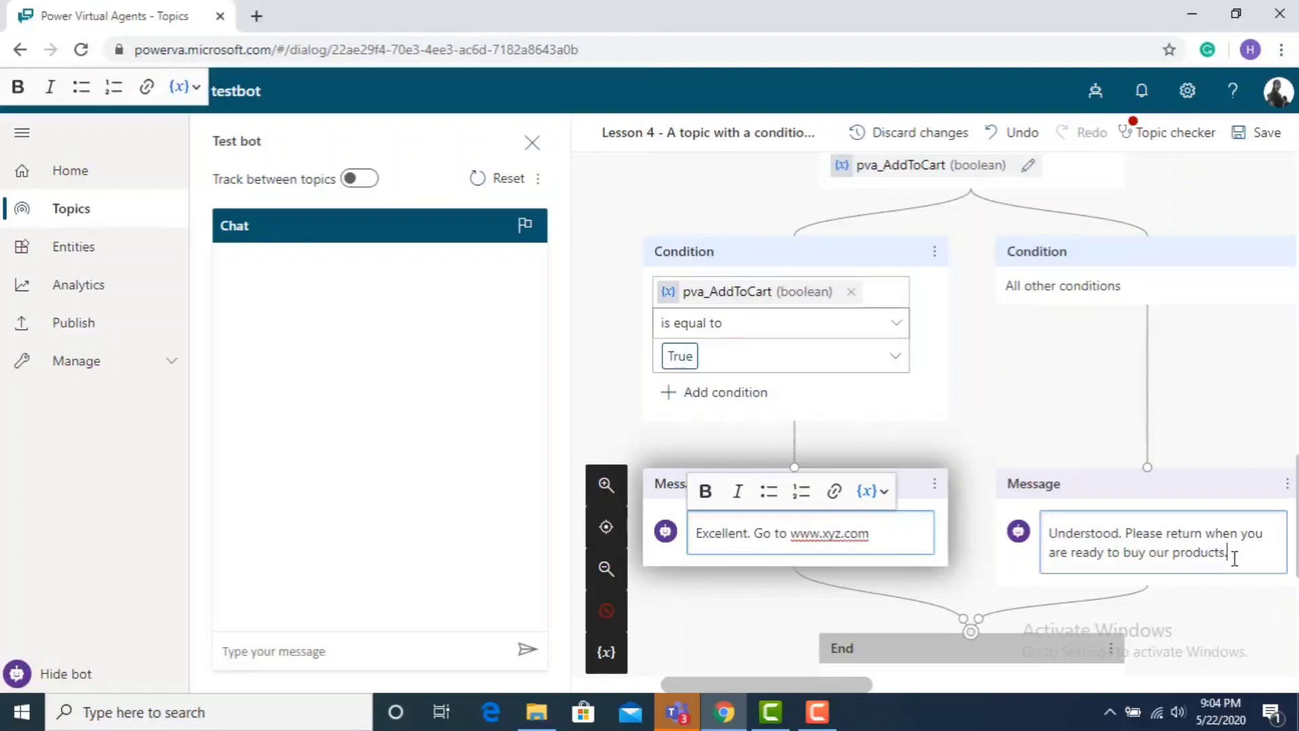
drag(1219, 559, 1129, 533)
key(BackSpace)
text(Hav)
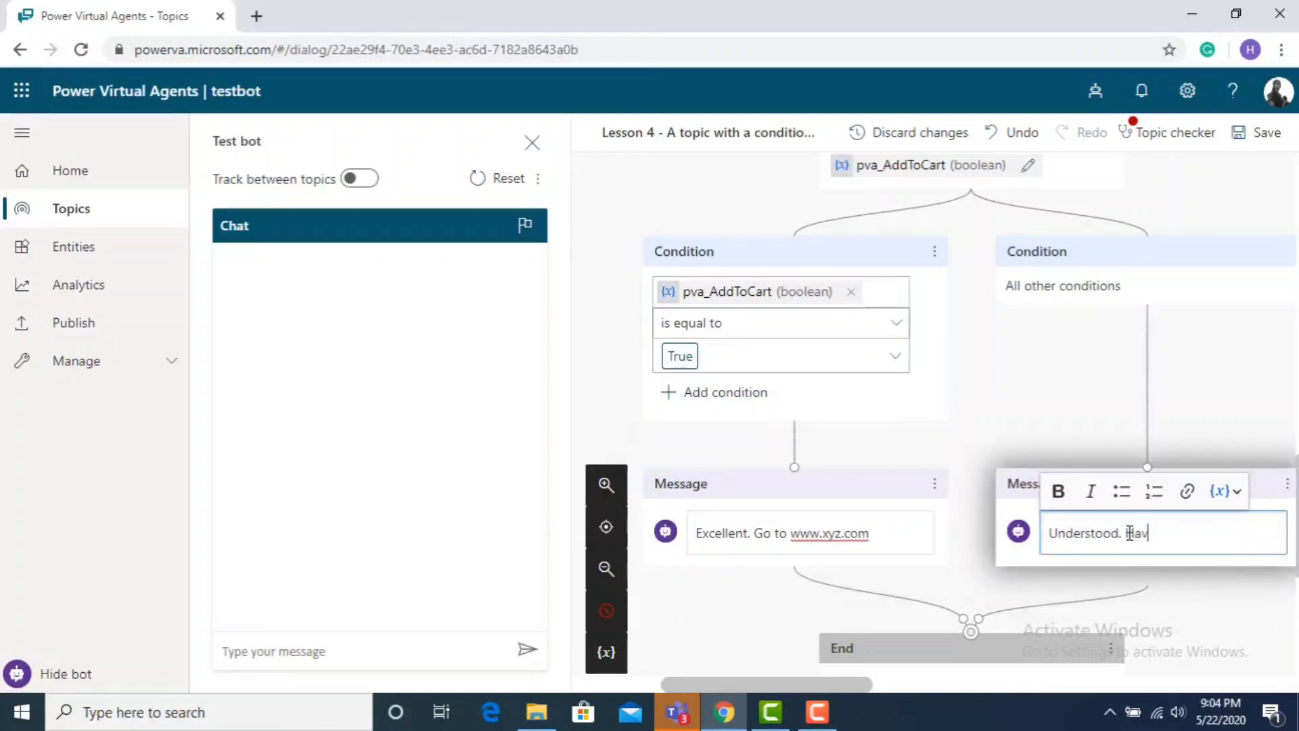
text(e a great )
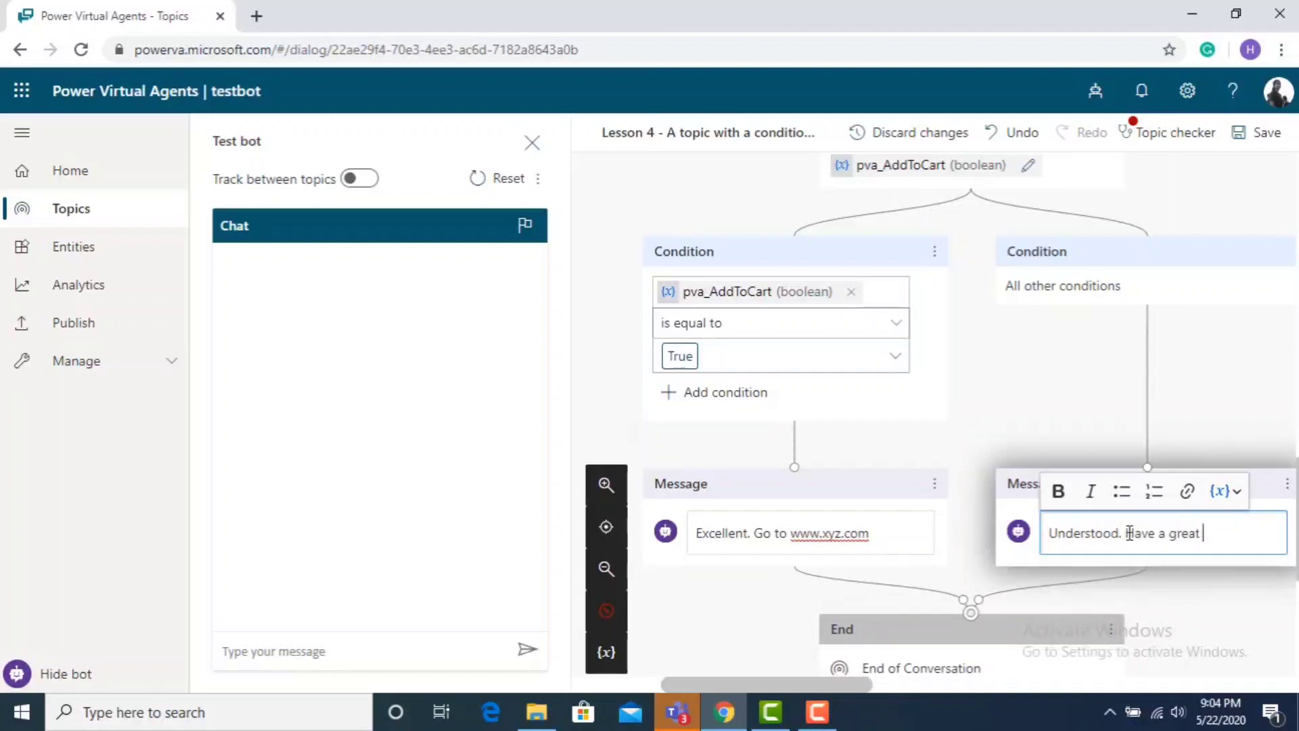
text(ahead)
click(1205, 533)
text(day)
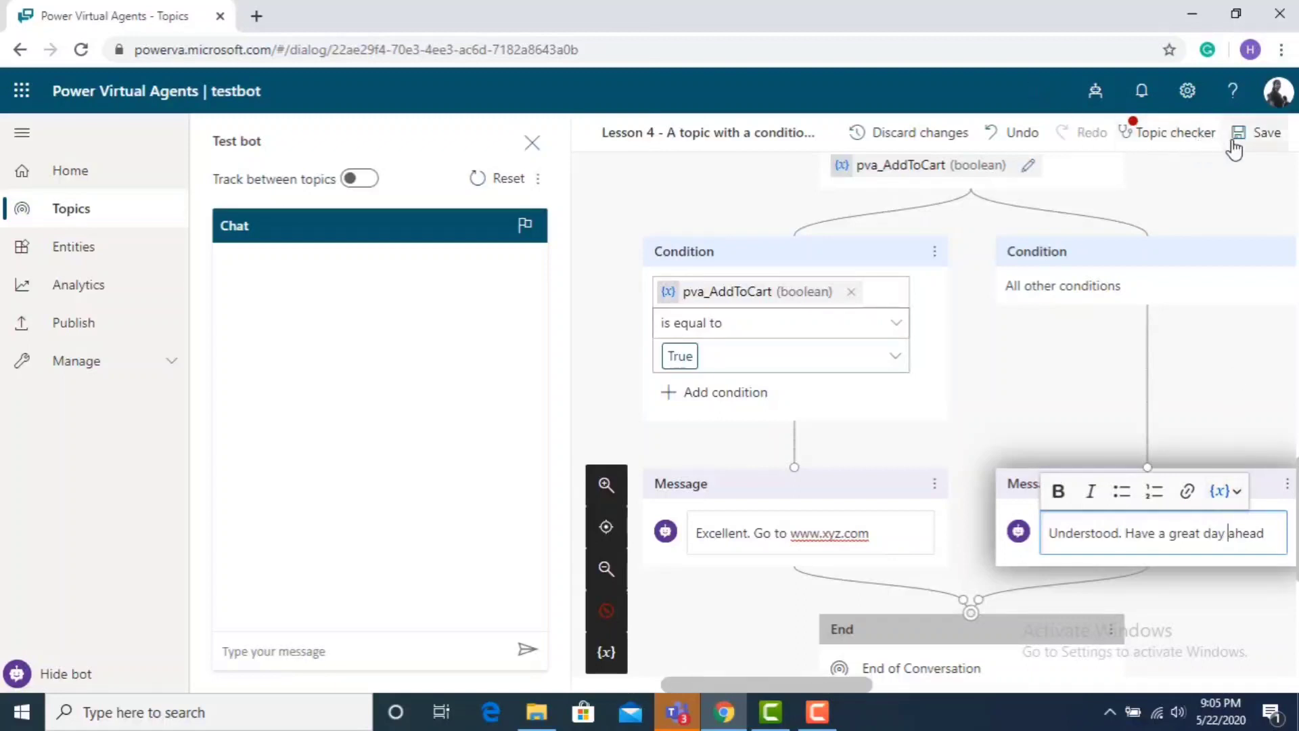
click(1253, 132)
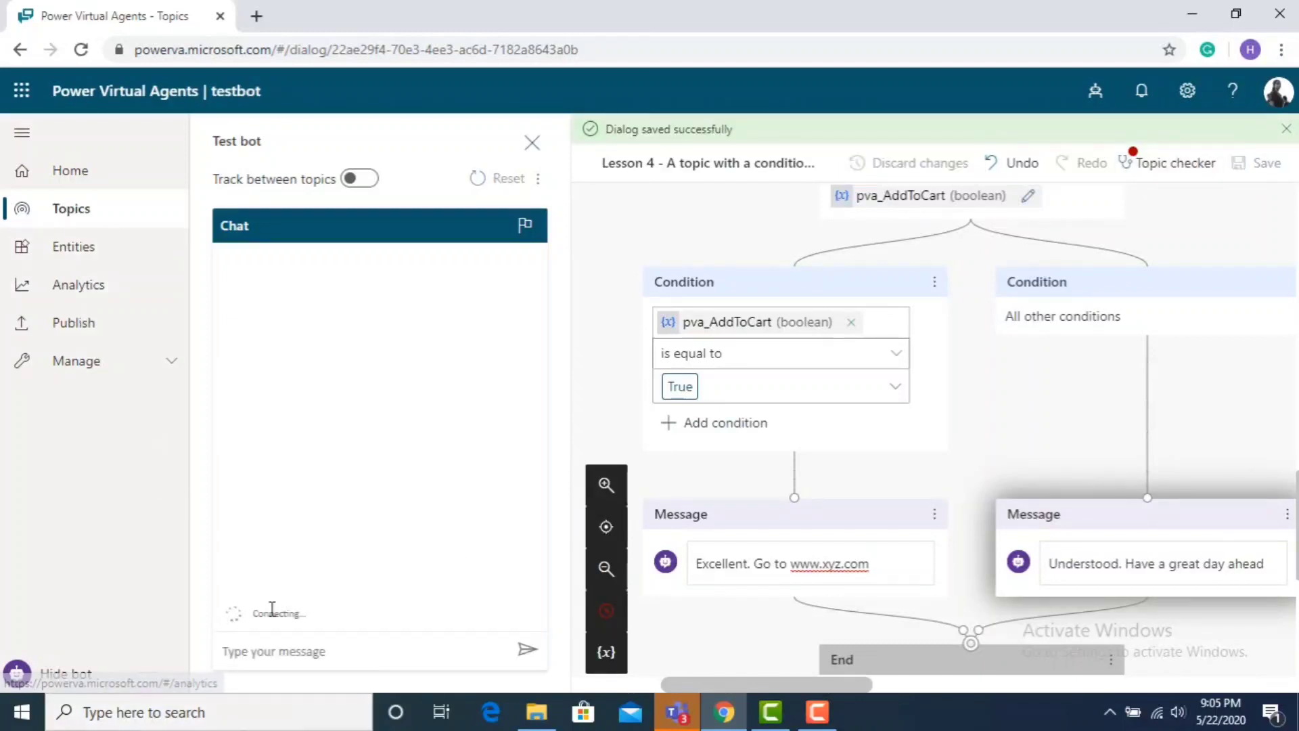
- Ask the test bot for "Available courses", confirm its answer with Yes and rate the experience Excellent
text(Go ahead for power platform basics)
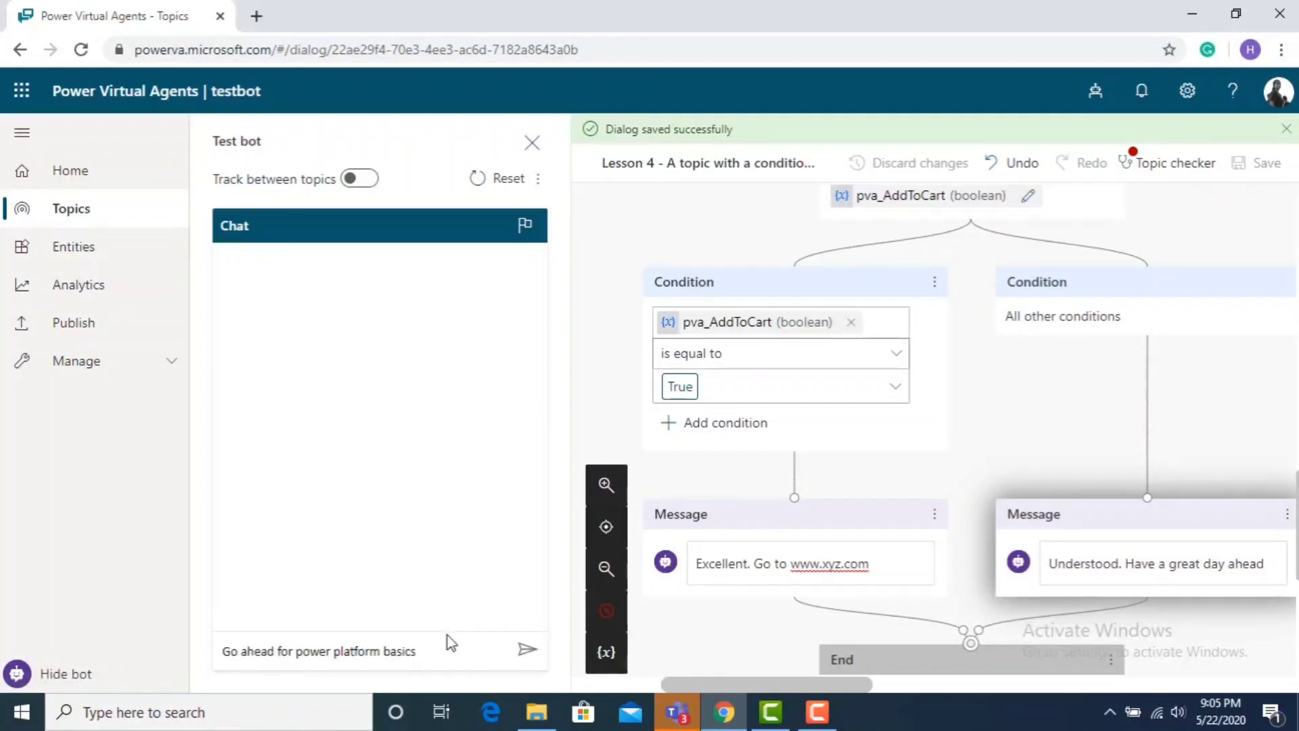
drag(430, 643, 229, 628)
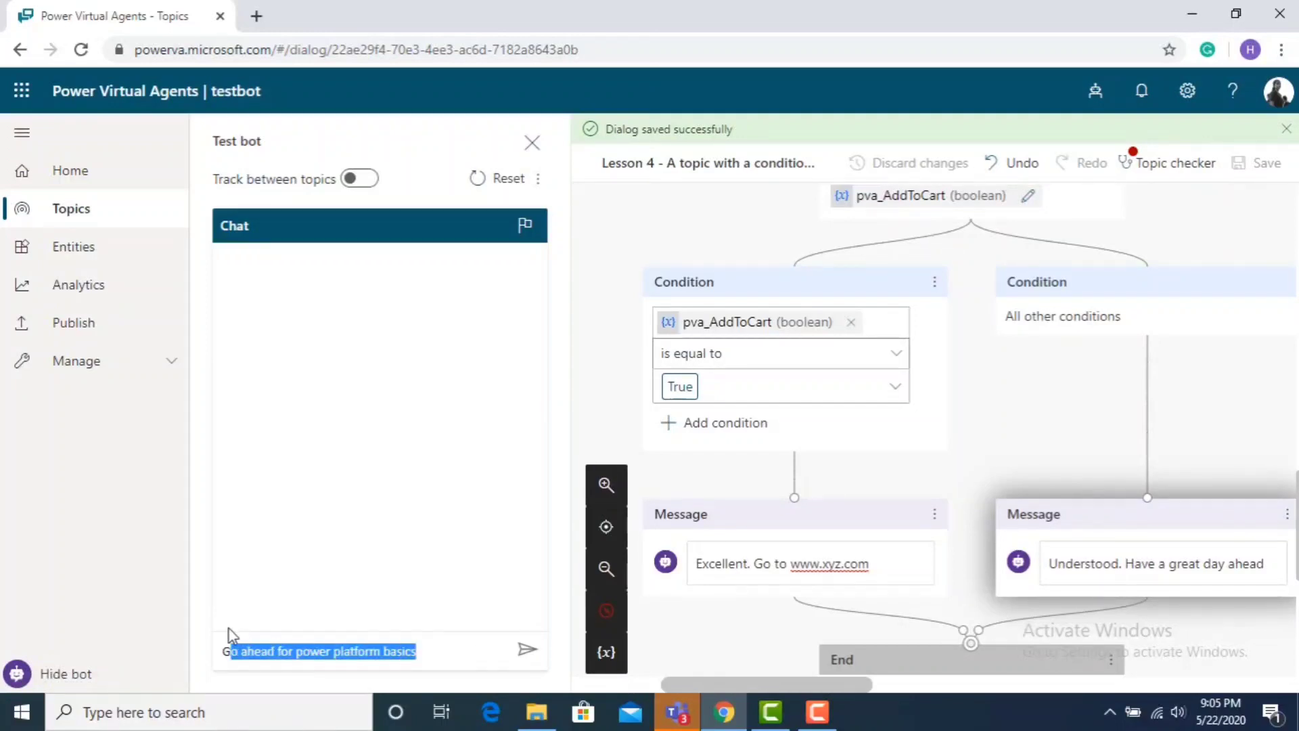
key(BackSpace)
text(Availa)
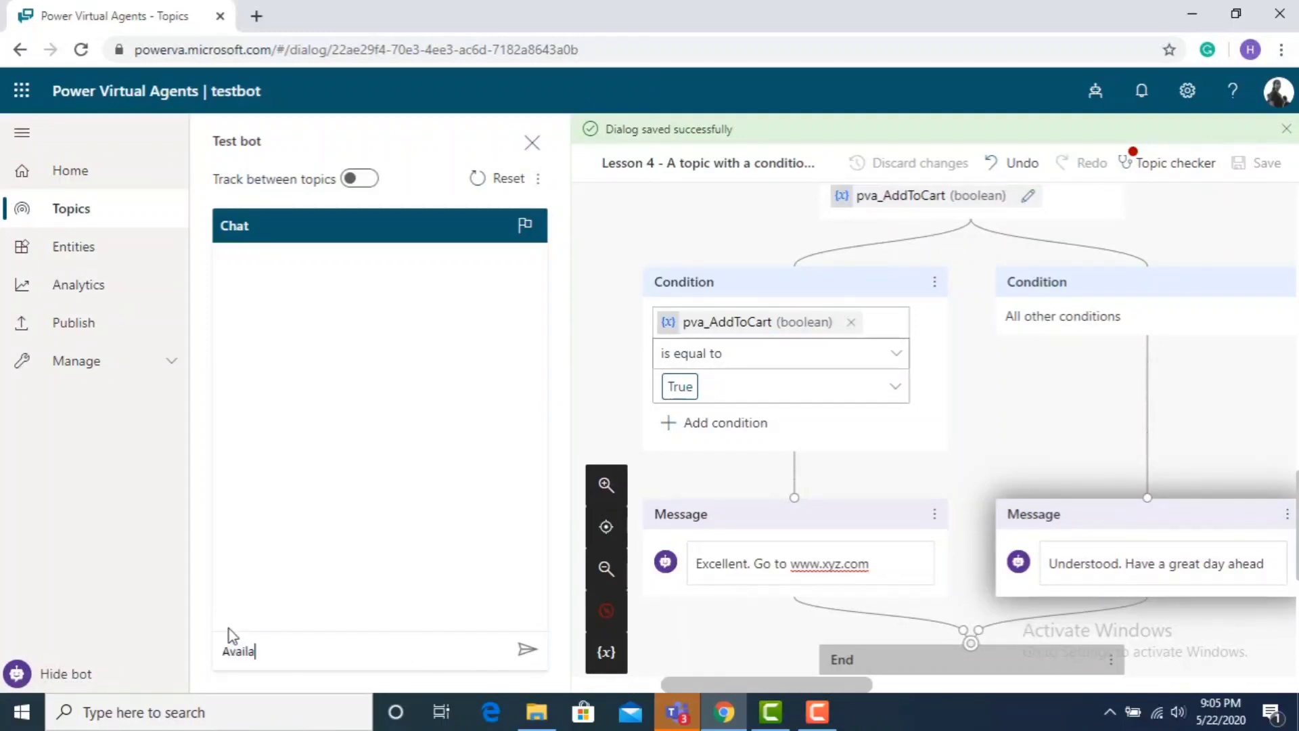
text(ble vo)
click(526, 651)
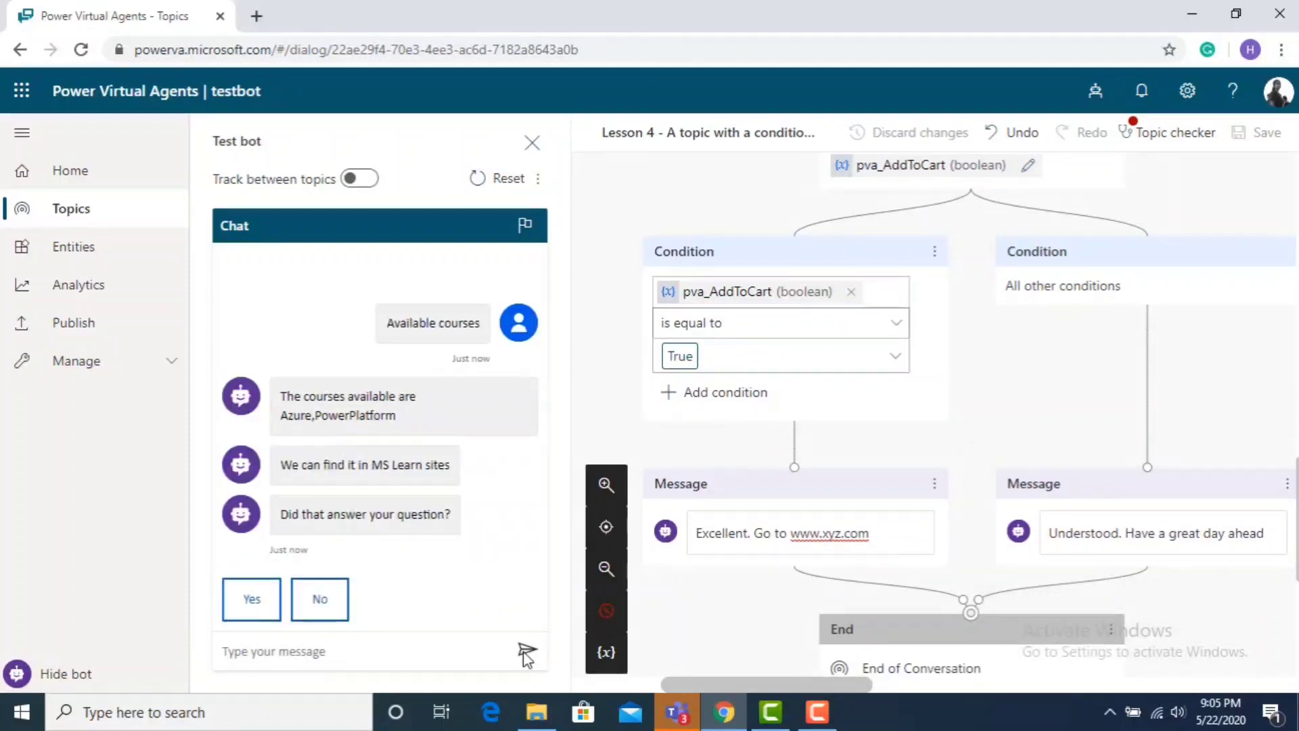
click(270, 600)
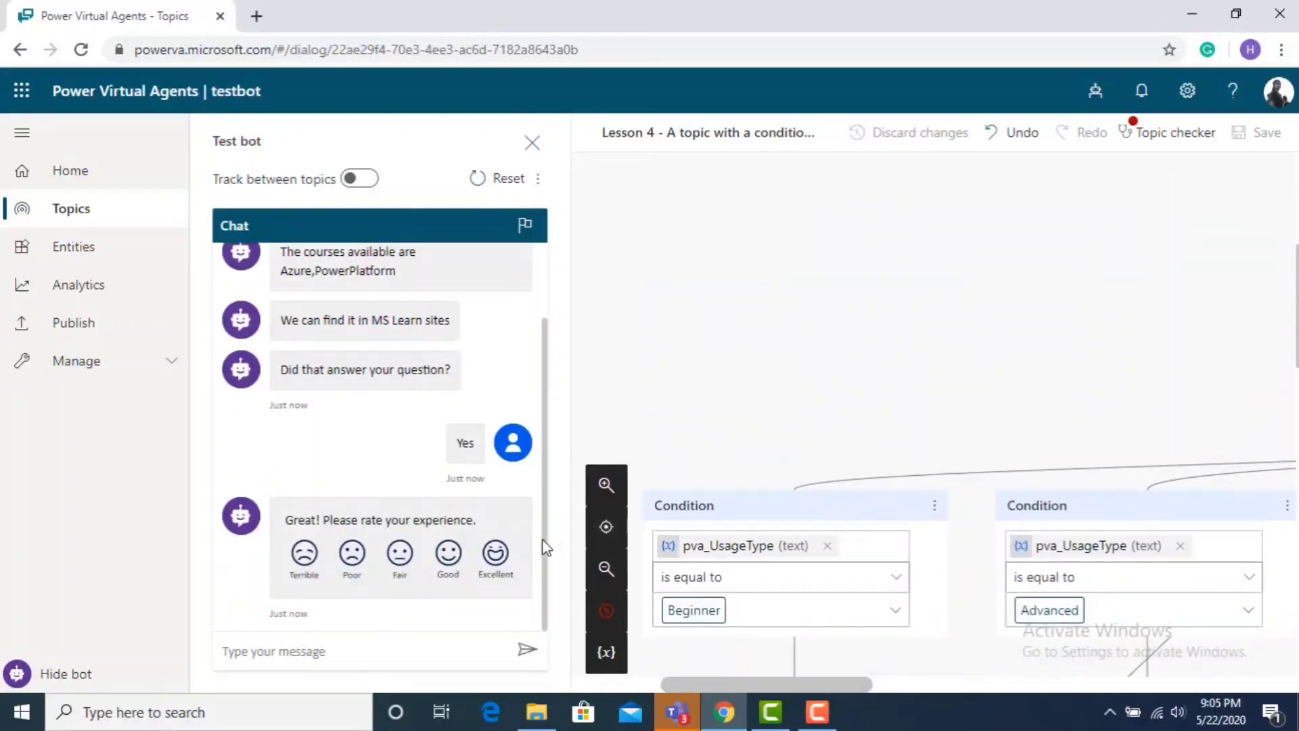
click(495, 553)
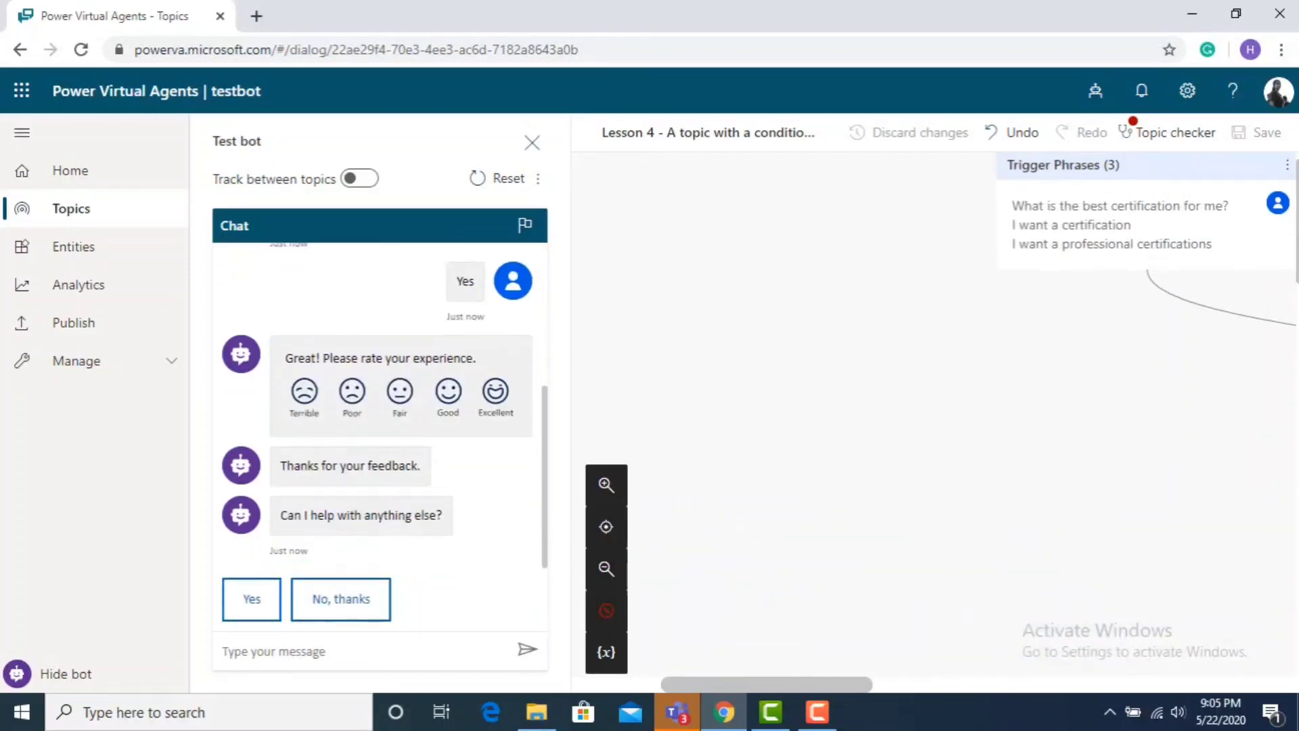
- Copy the trigger phrase "I want a certification" from the Lesson 4 topic and send it to the test bot
click(1230, 241)
drag(1228, 240, 1021, 228)
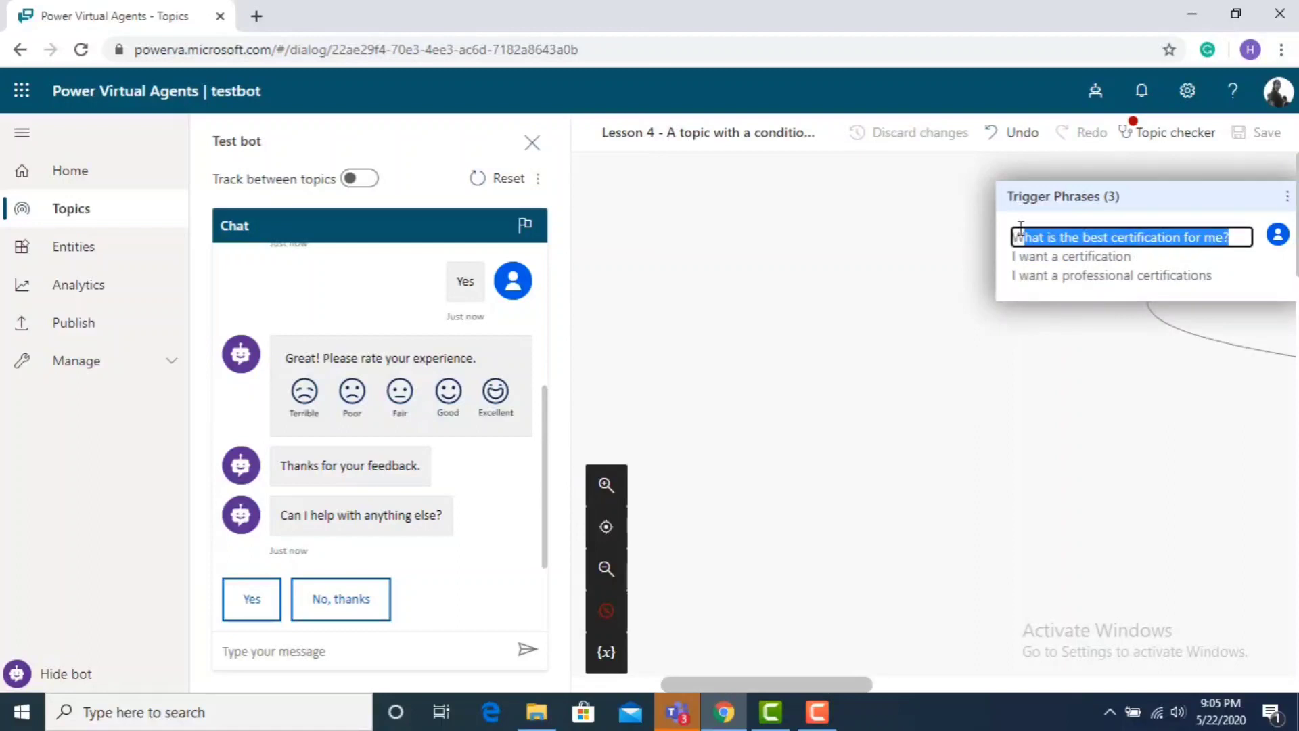
click(1129, 256)
drag(1129, 256, 1008, 265)
key(ctrl+c)
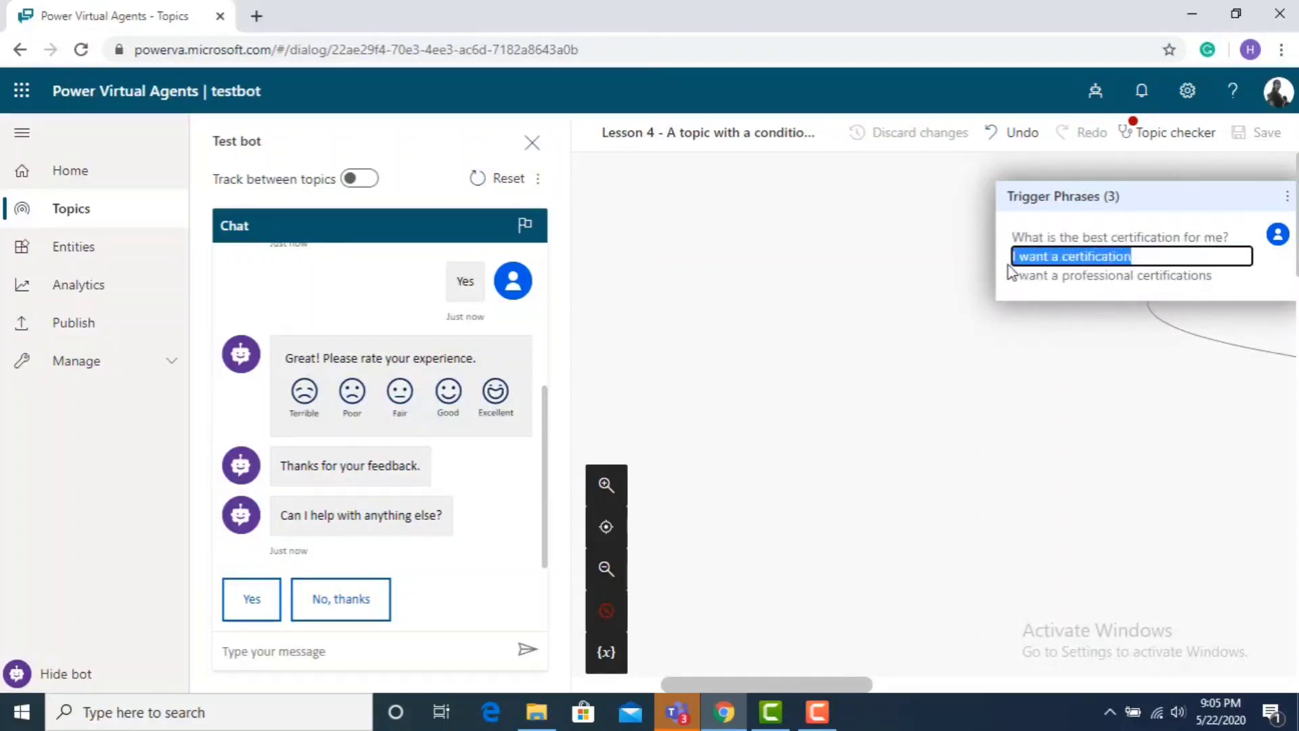
click(319, 648)
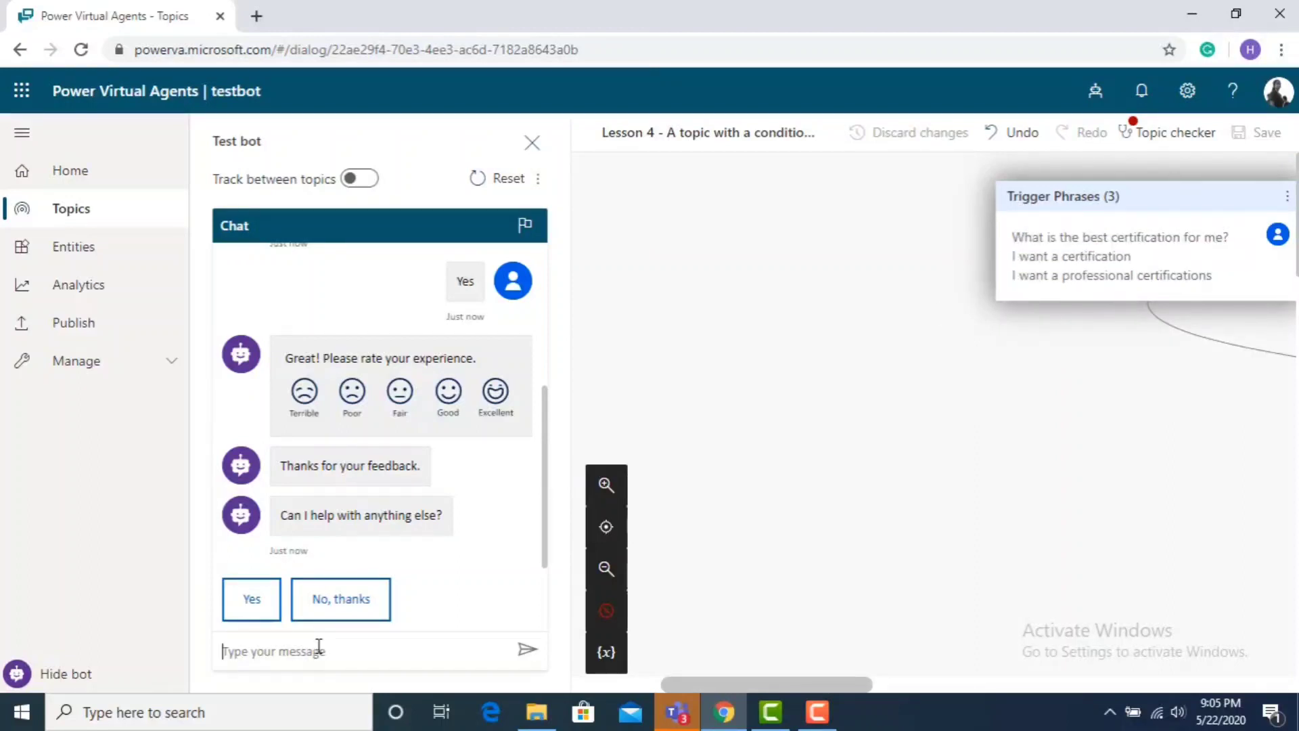
key(ctrl+v)
click(537, 651)
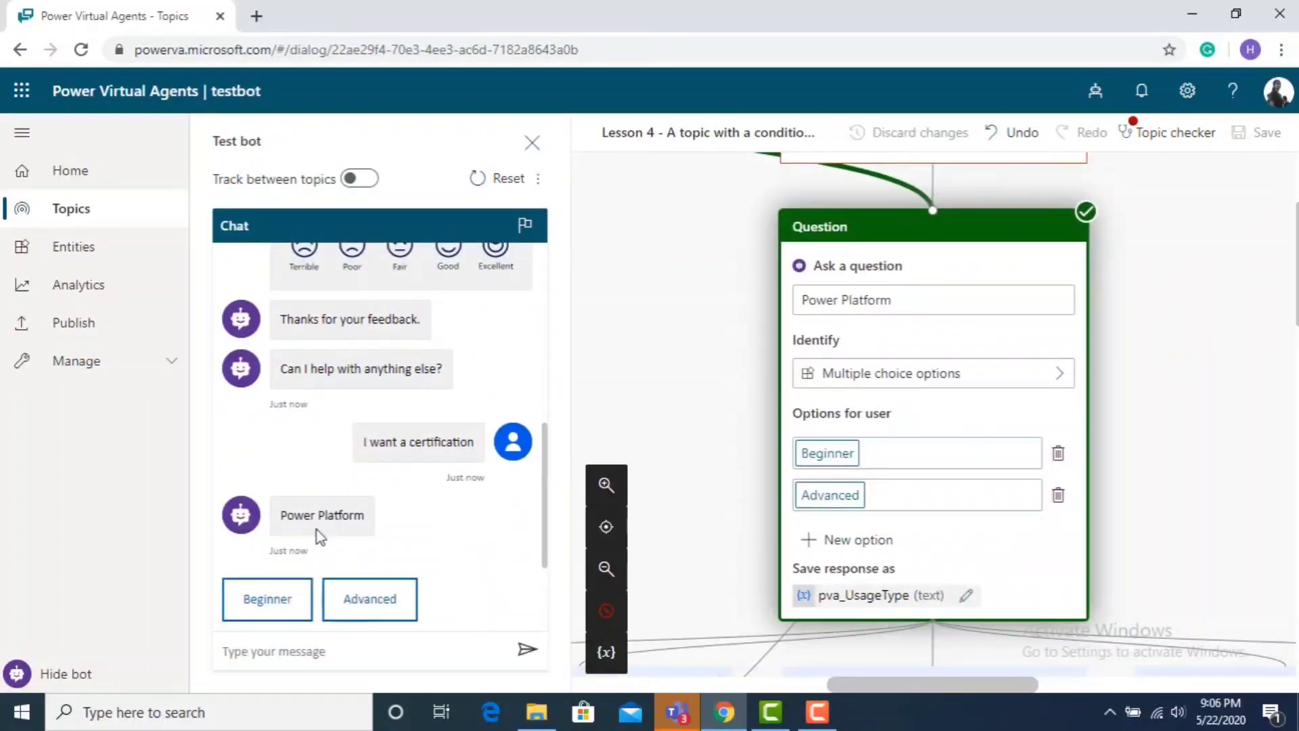
- Choose Beginner in the test chat, accept the link with Yes, and answer No to whether the question was answered
click(281, 599)
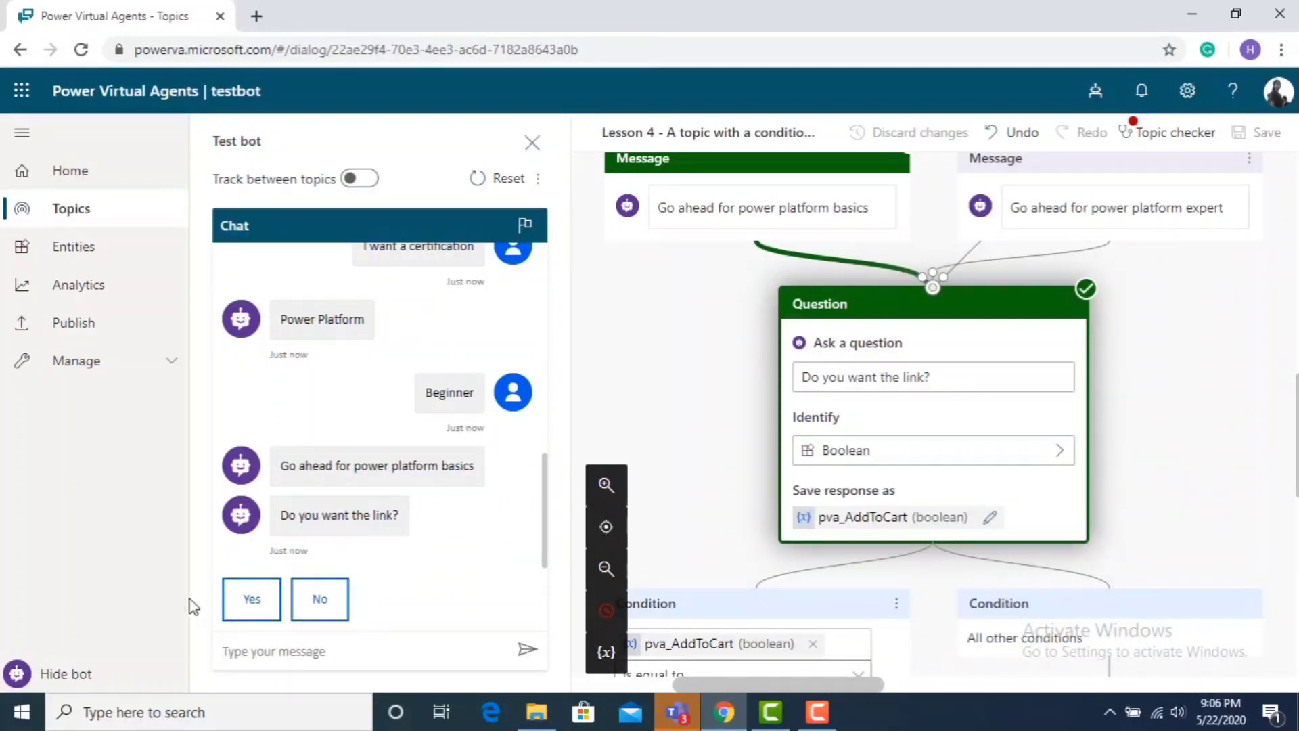
click(234, 600)
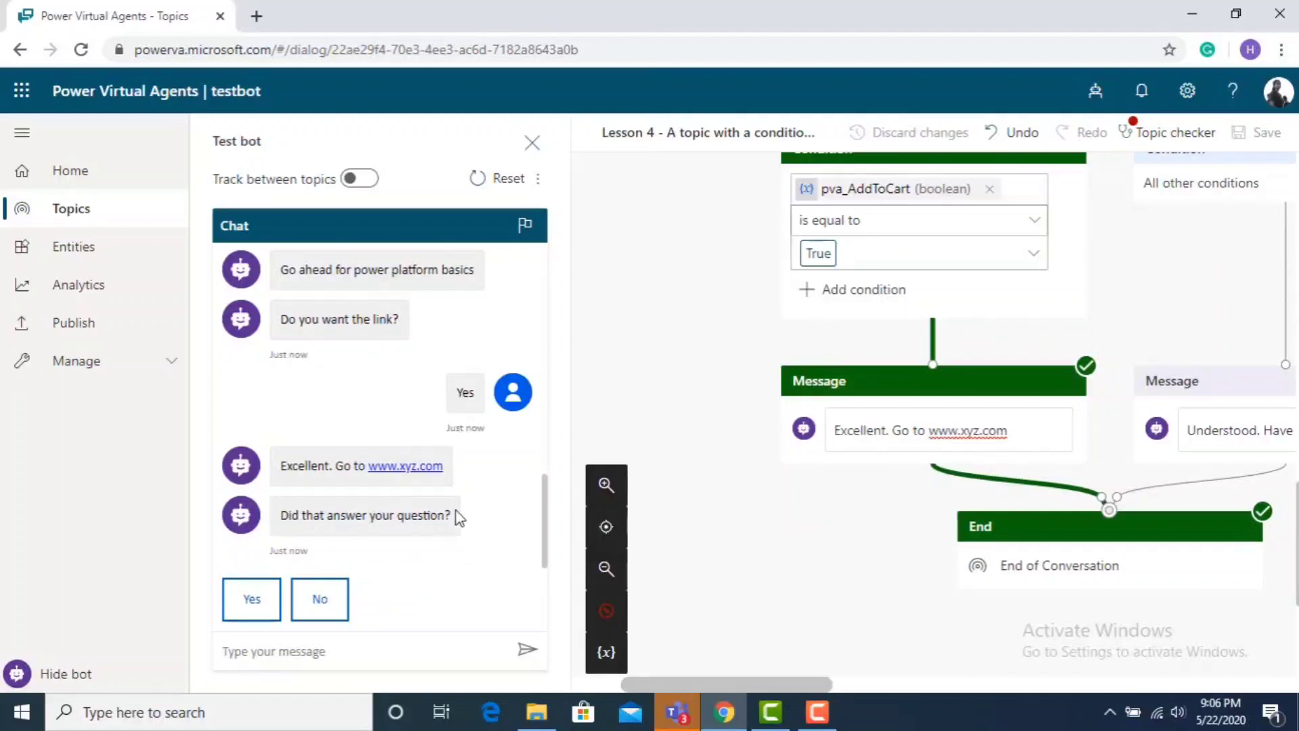
click(311, 602)
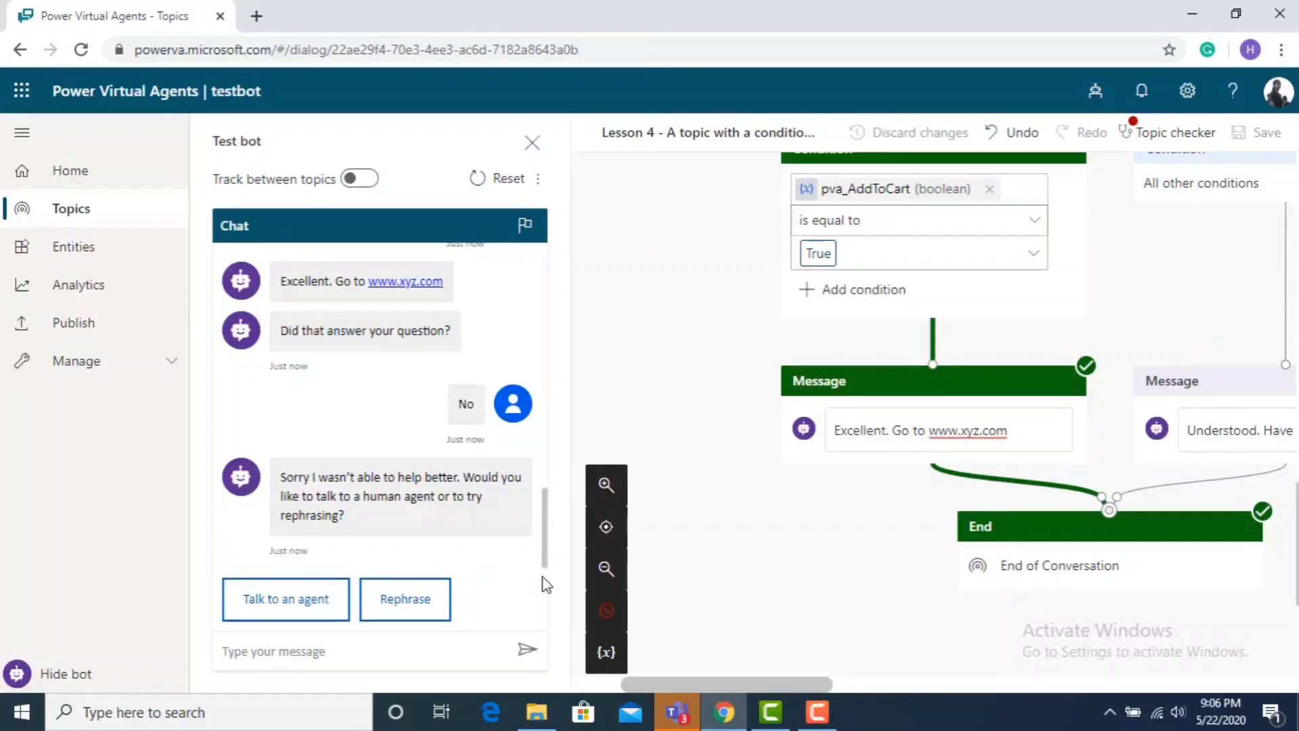
- Review the test conversation and trace the Lesson 4 topic's path between its ending and its trigger phrases
scroll(547, 584, up, 8)
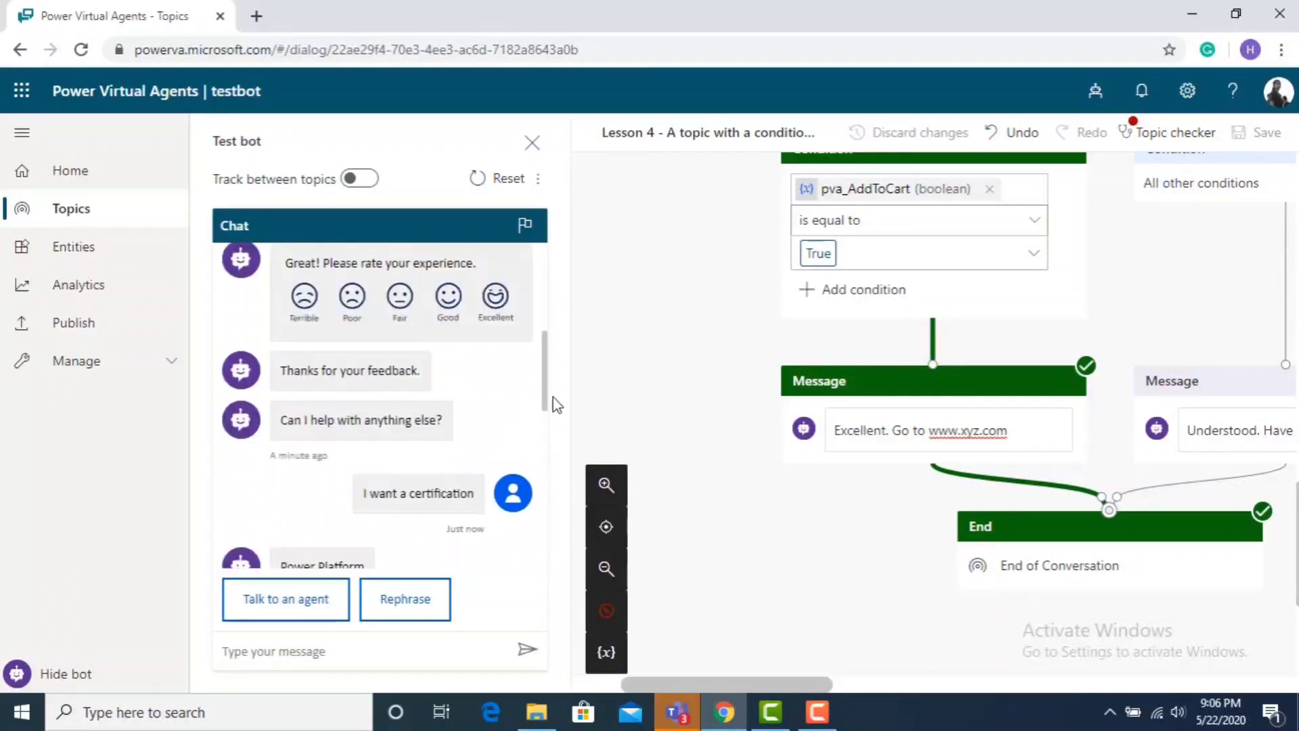
scroll(548, 311, down, 8)
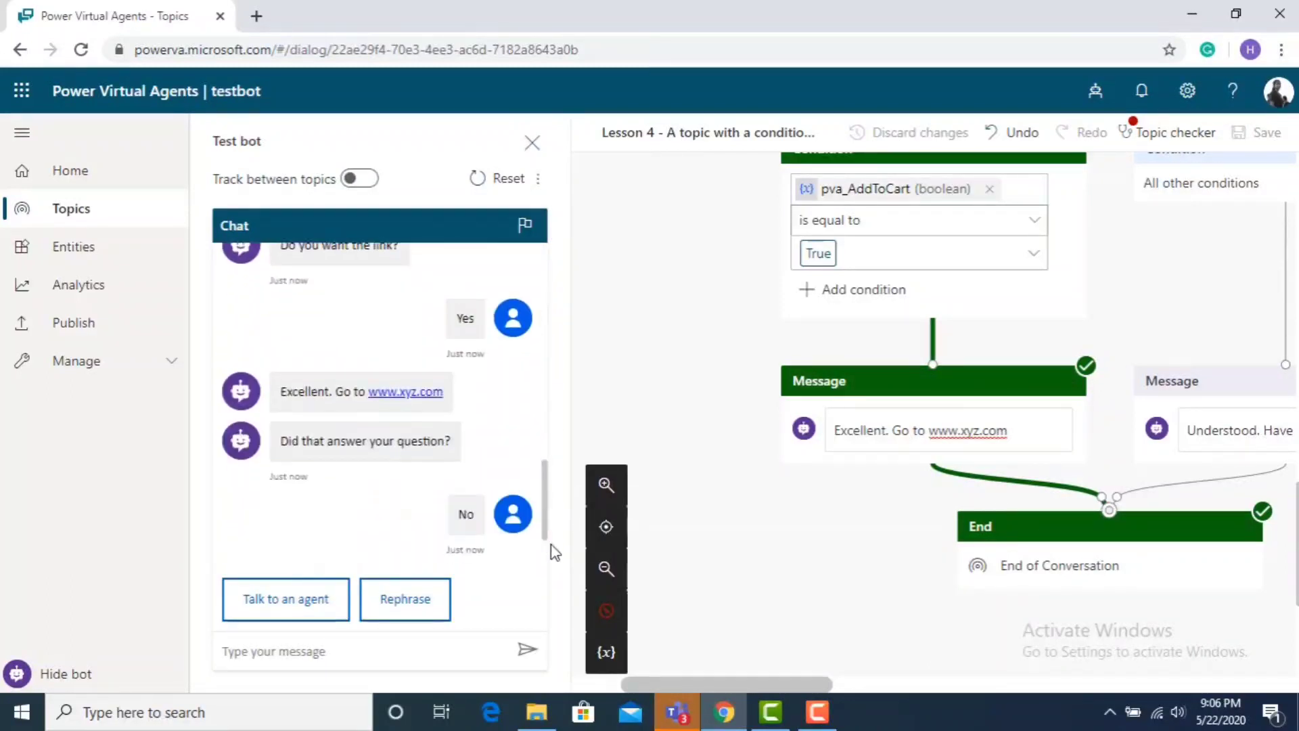
drag(552, 551, 551, 278)
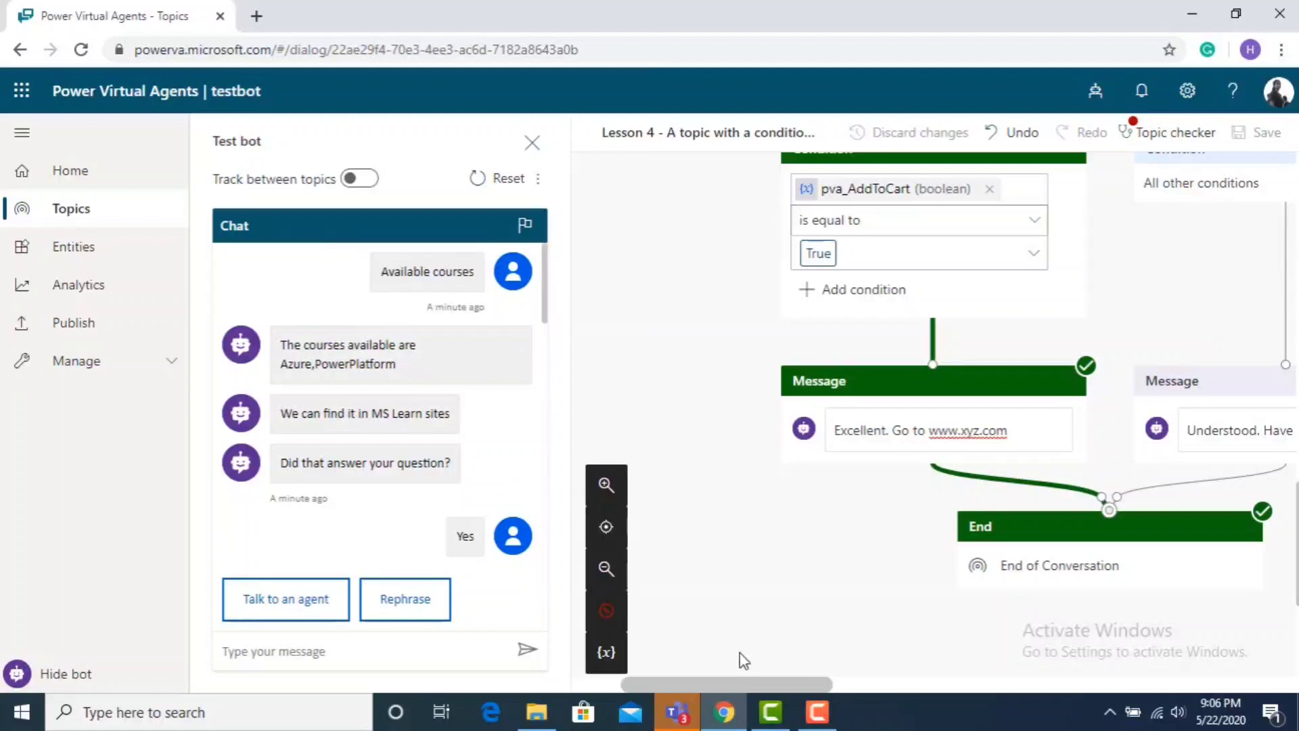
drag(736, 682, 647, 715)
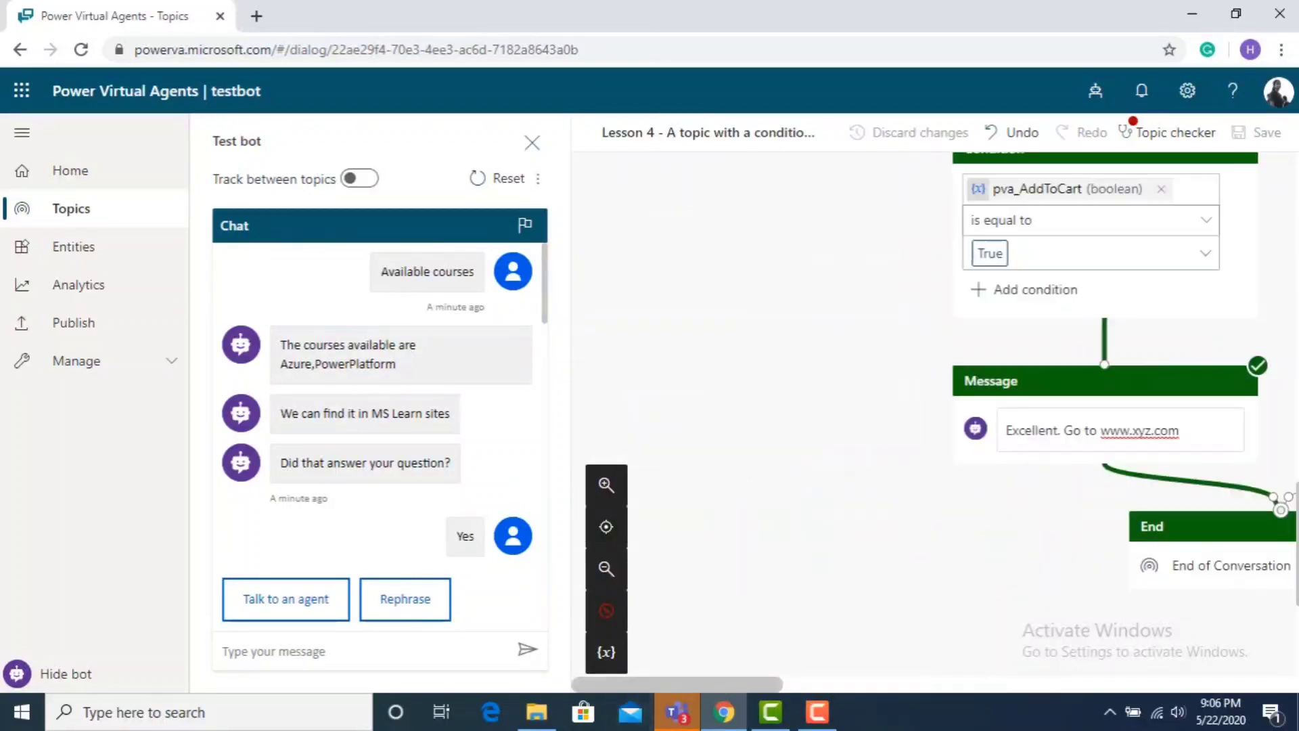
drag(770, 688, 964, 701)
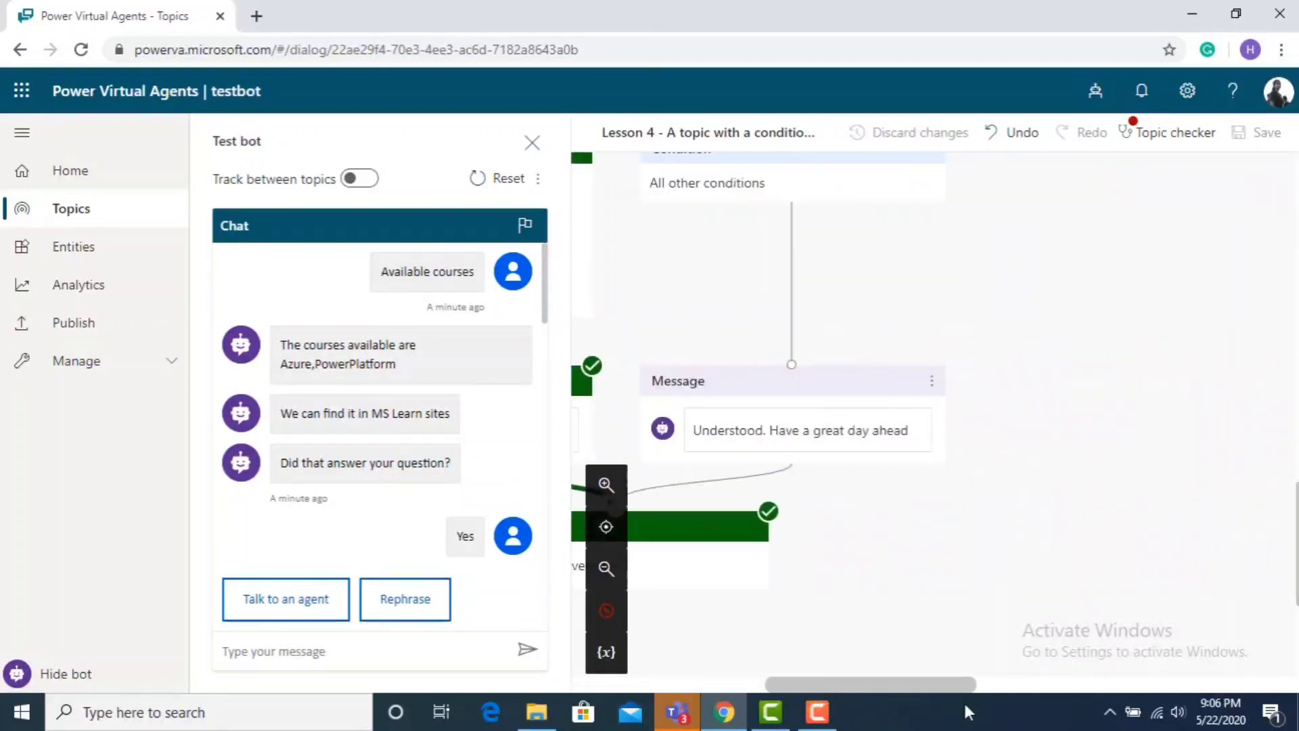
drag(835, 682, 762, 673)
scroll(1297, 541, up, 5)
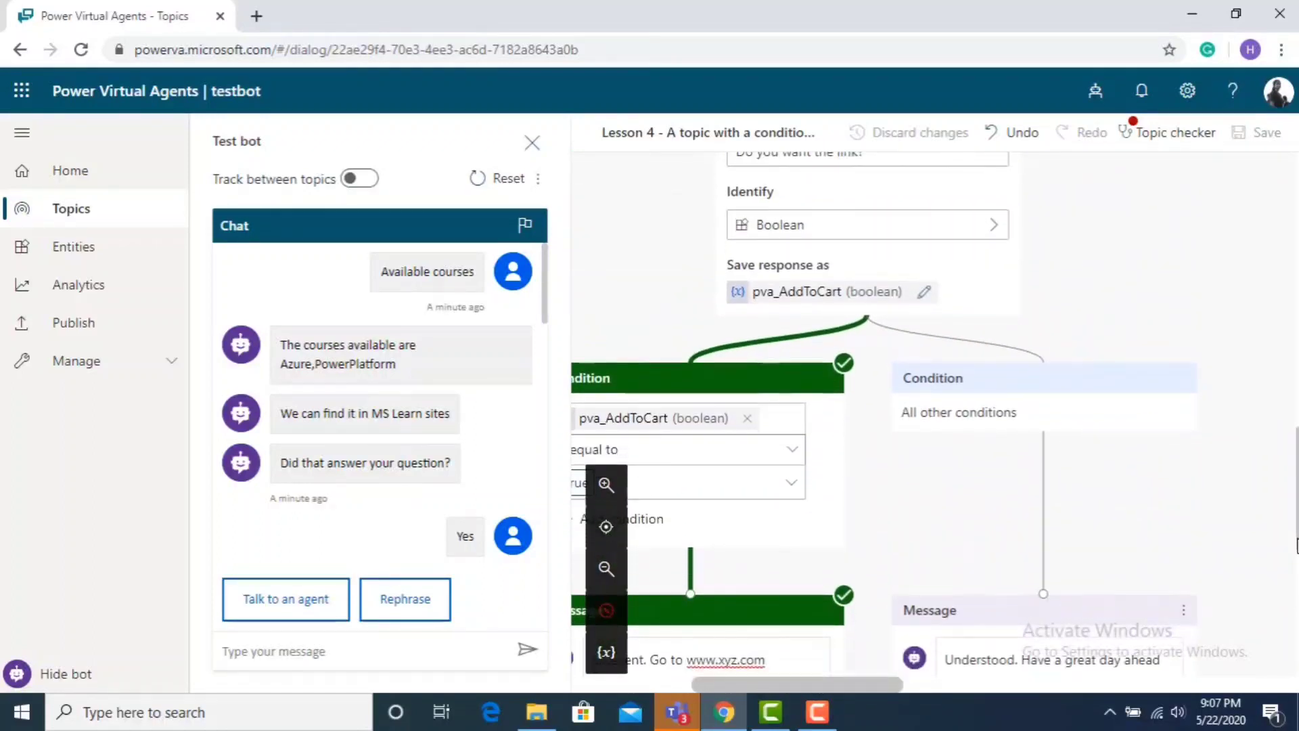
scroll(1298, 545, down, 3)
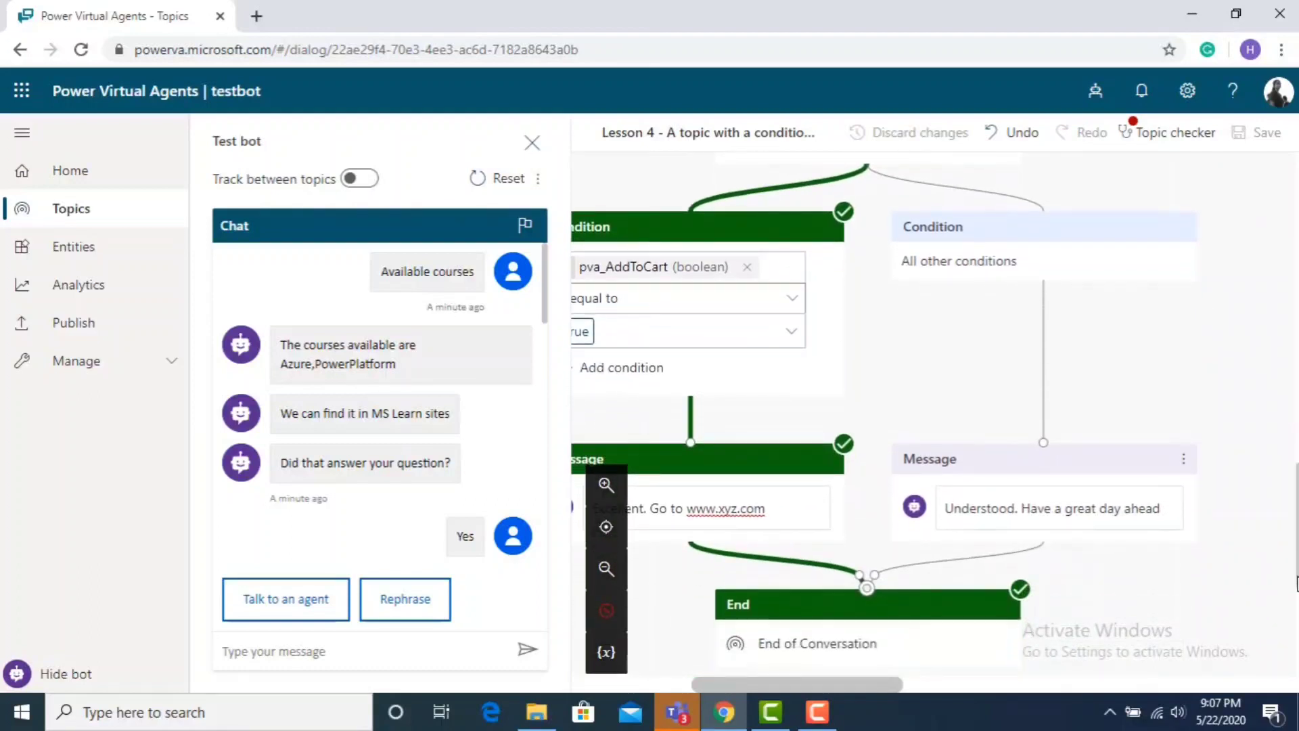
scroll(1297, 583, down, 1)
scroll(1297, 583, up, 3)
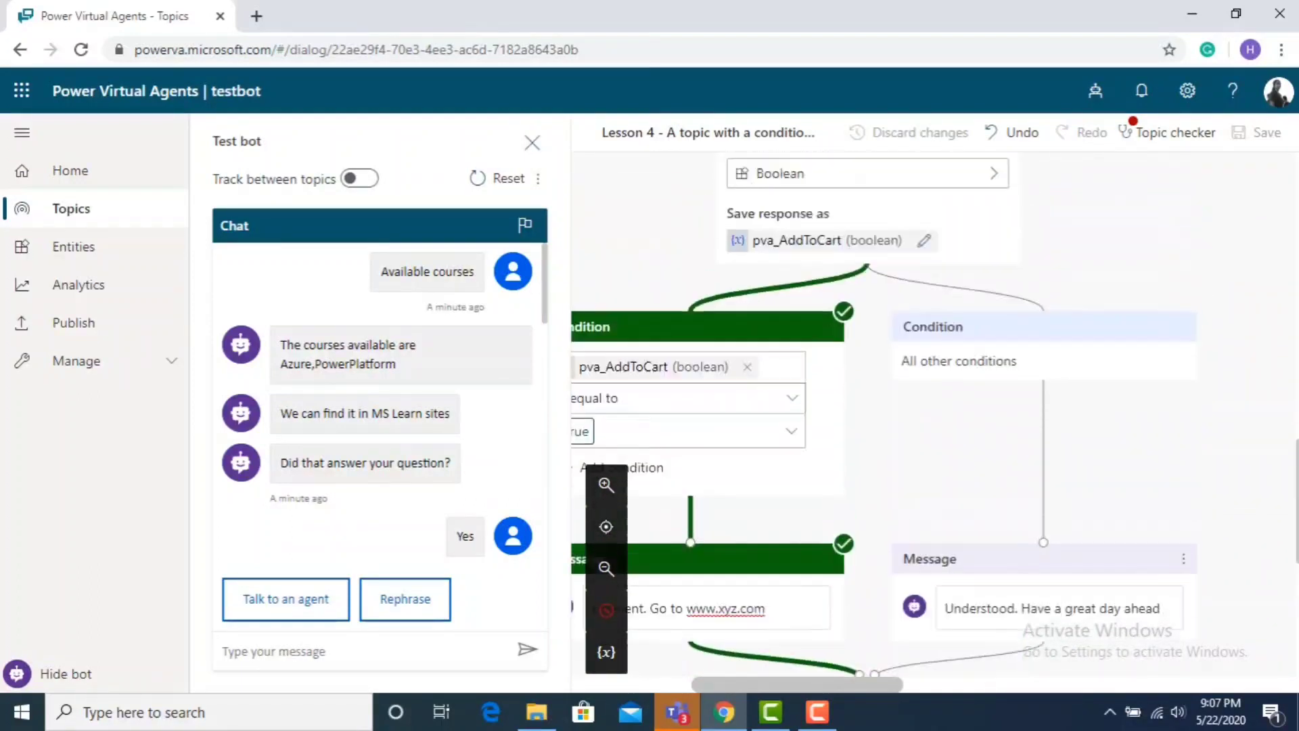
scroll(1285, 403, up, 12)
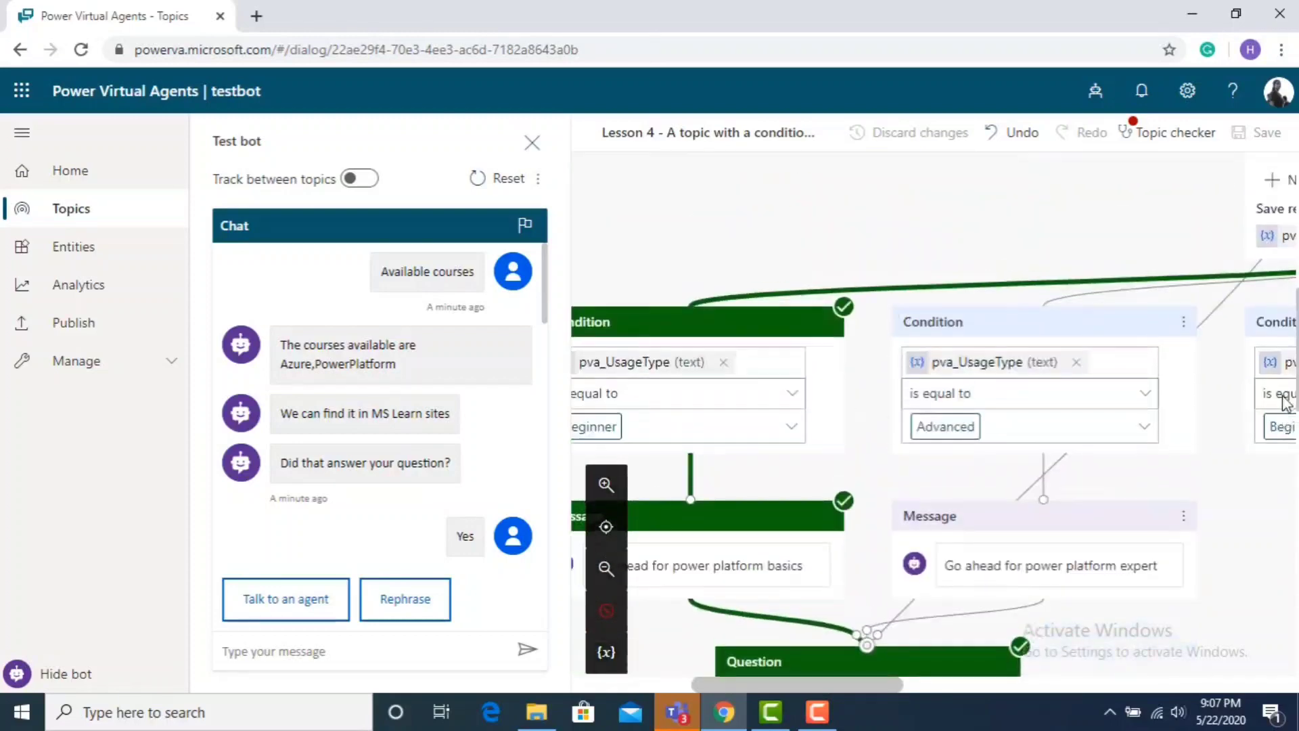
scroll(1286, 403, up, 2)
drag(1286, 403, 1208, 232)
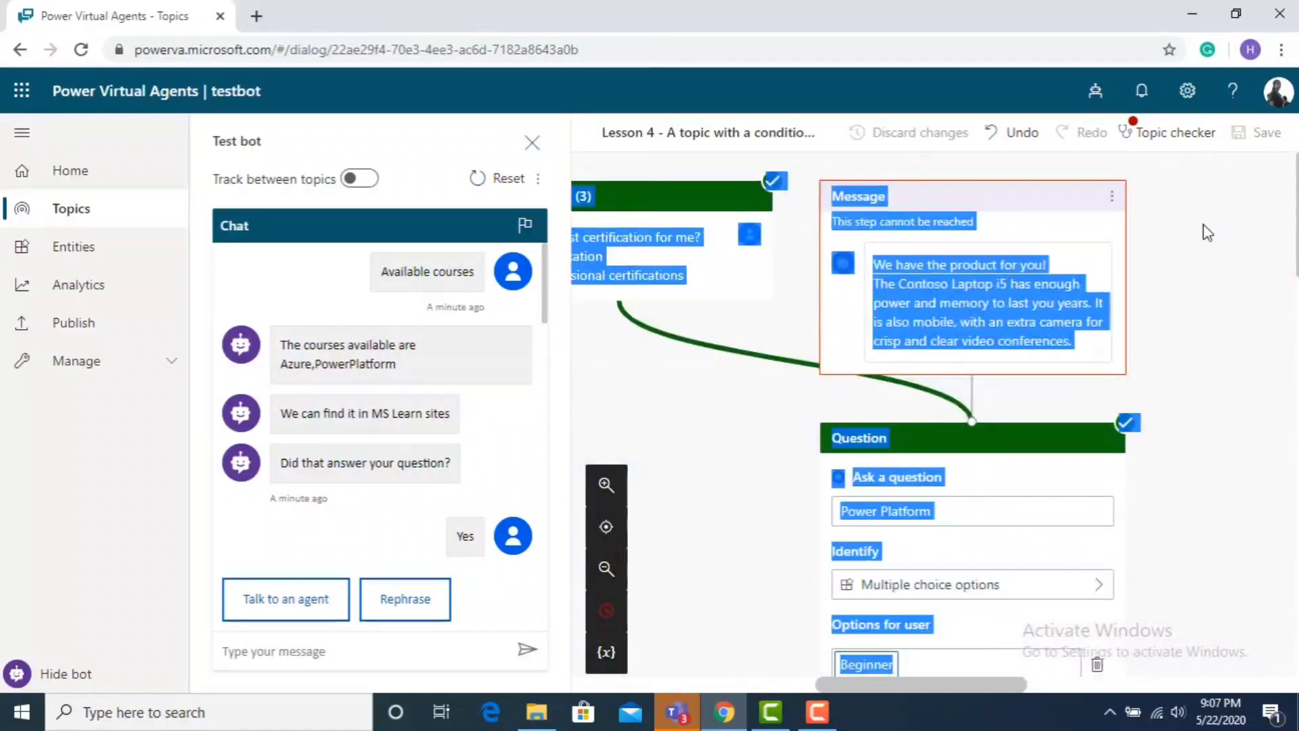
click(679, 386)
- Open the bot's Publish page and examine its publishing, sharing and optimization options
click(131, 333)
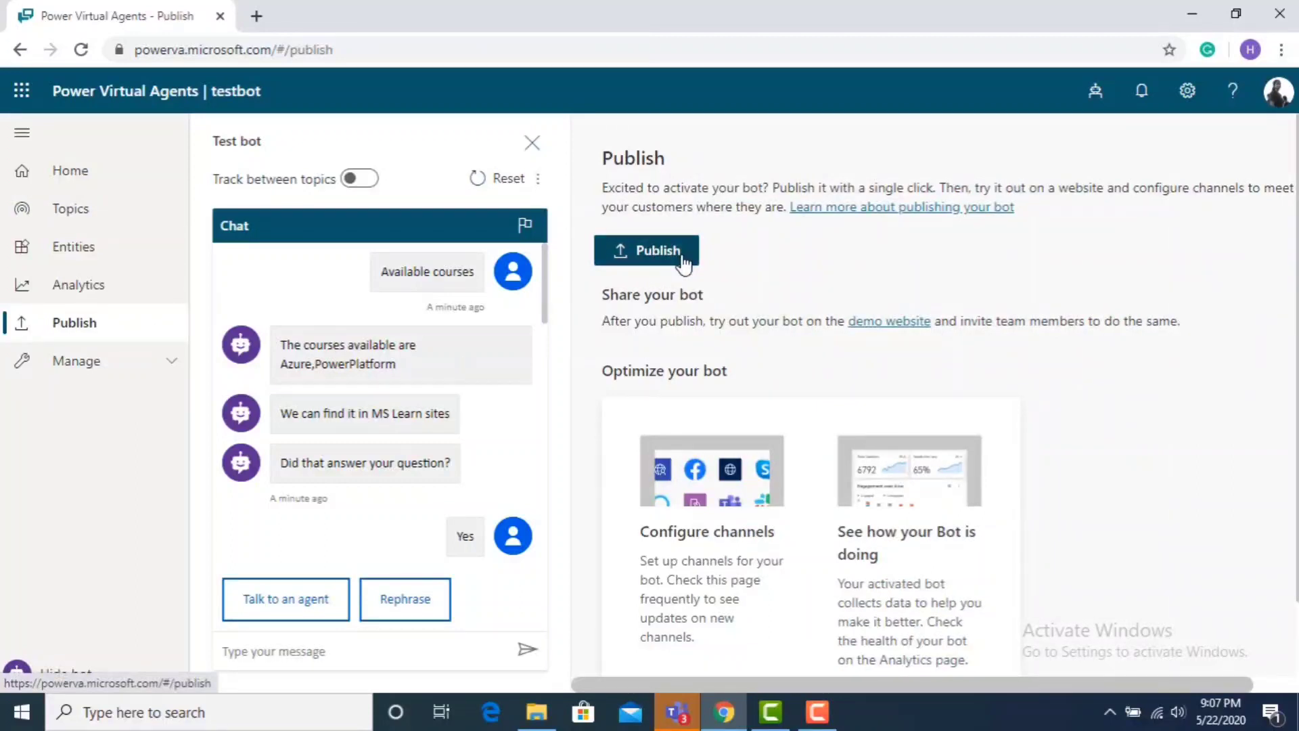
scroll(884, 293, down, 1)
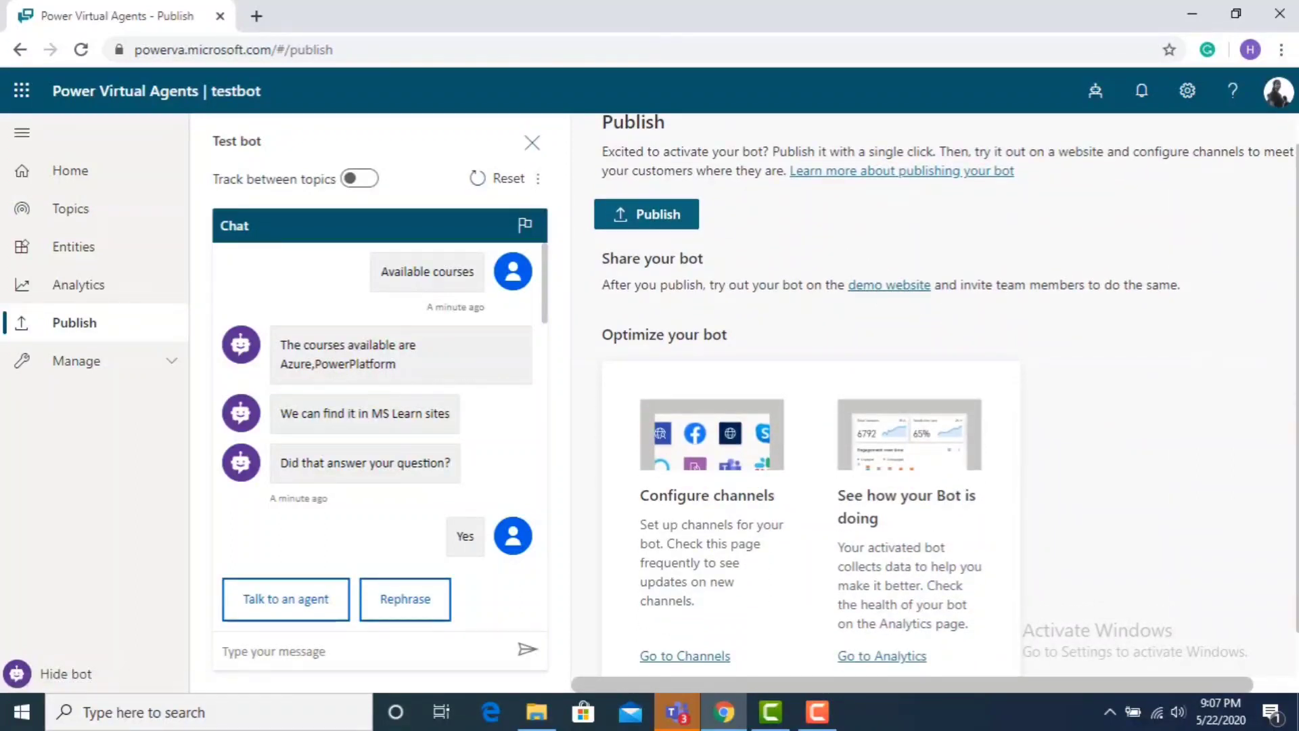
scroll(946, 395, down, 1)
scroll(946, 395, up, 1)
scroll(946, 395, down, 1)
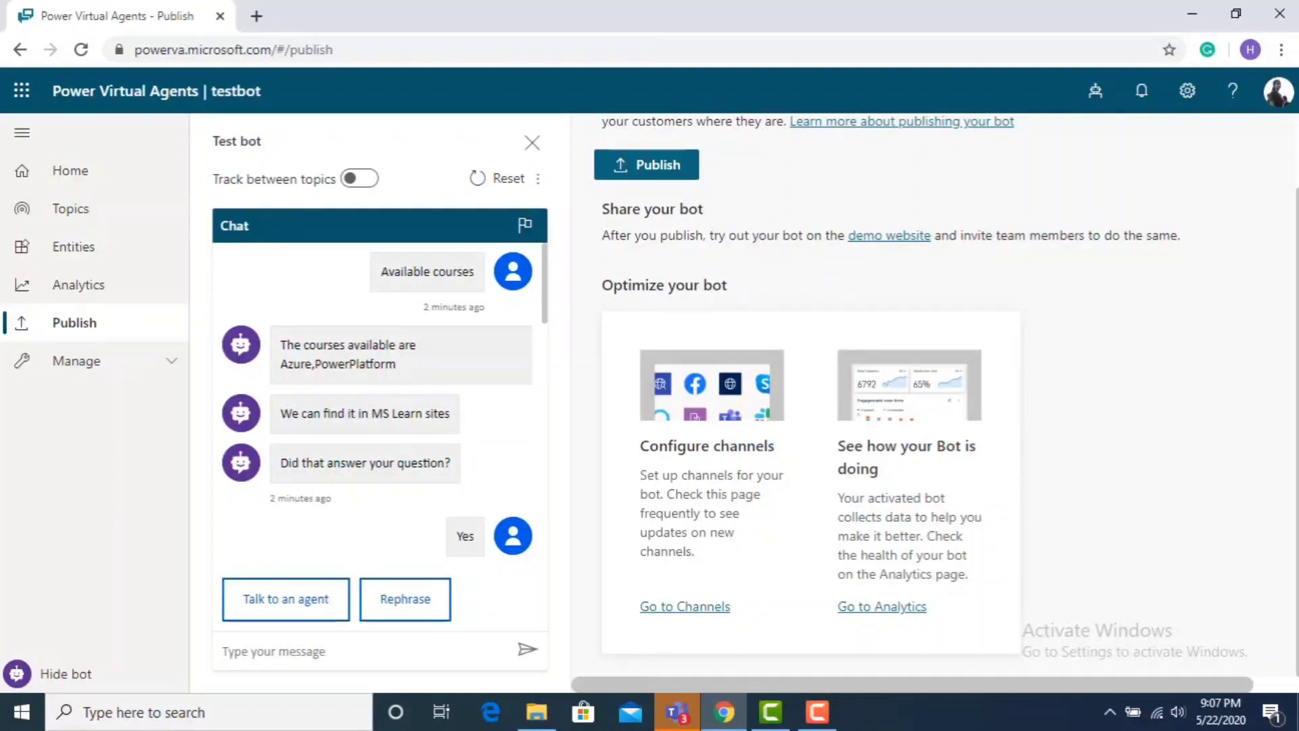
scroll(946, 394, up, 1)
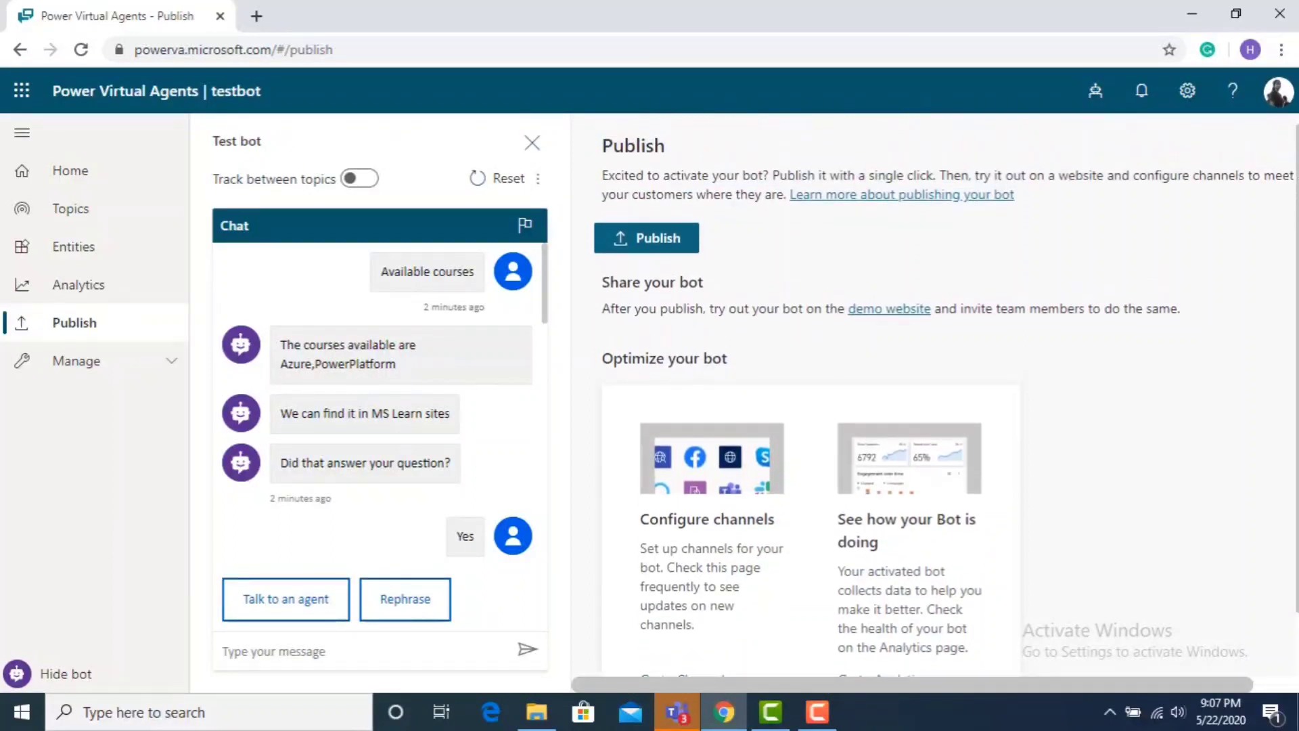
scroll(946, 393, down, 1)
scroll(845, 293, up, 1)
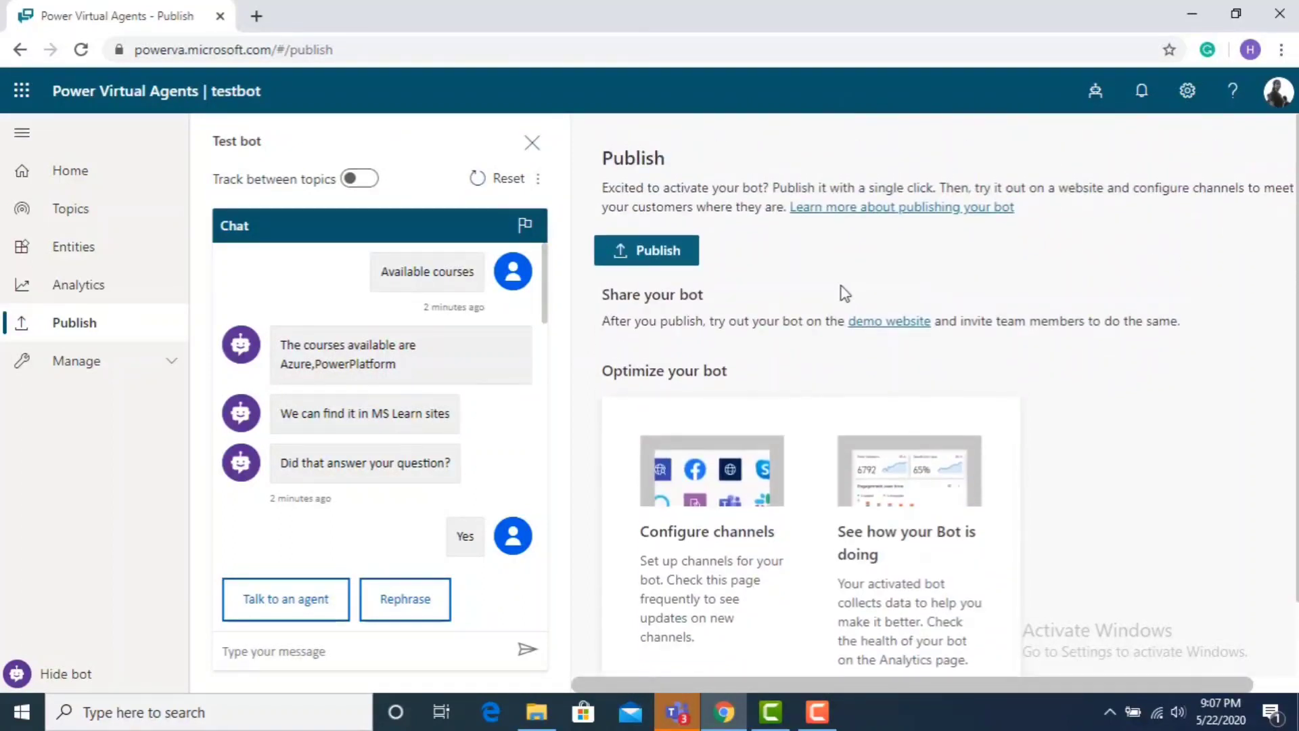